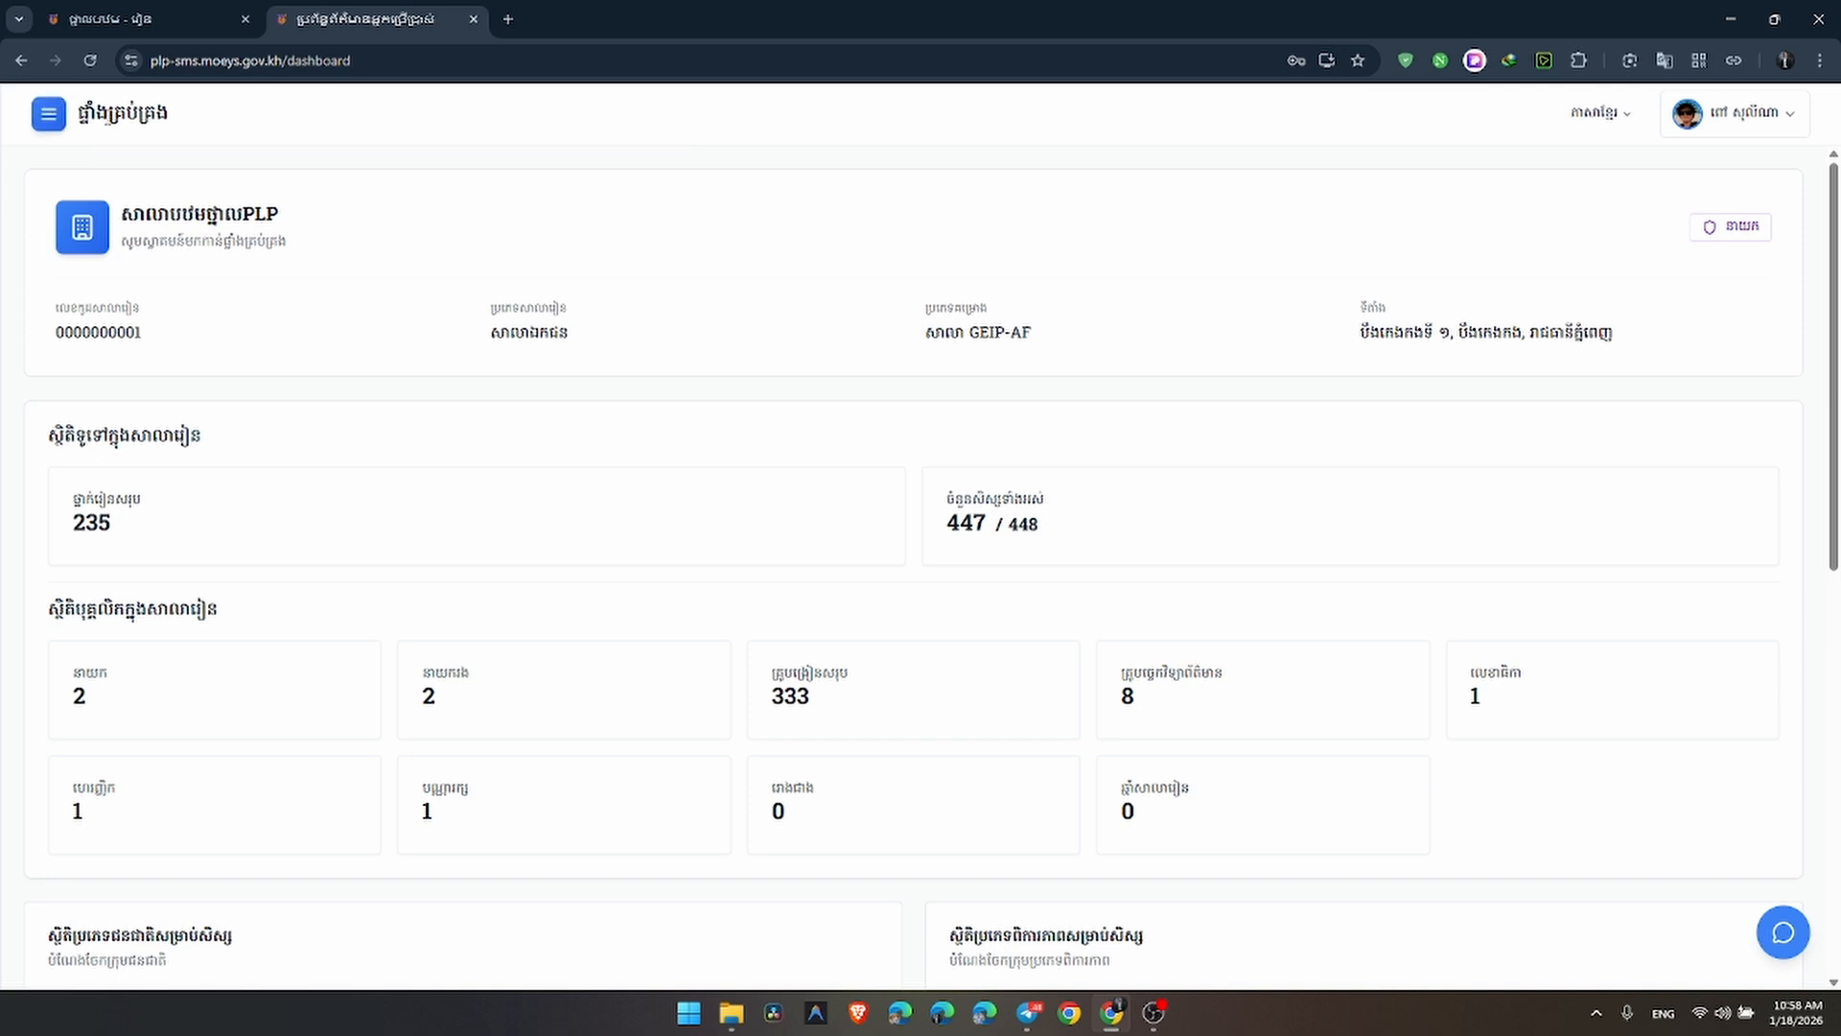
Open the Teachers page from the sidebar menu
left_click(49, 117)
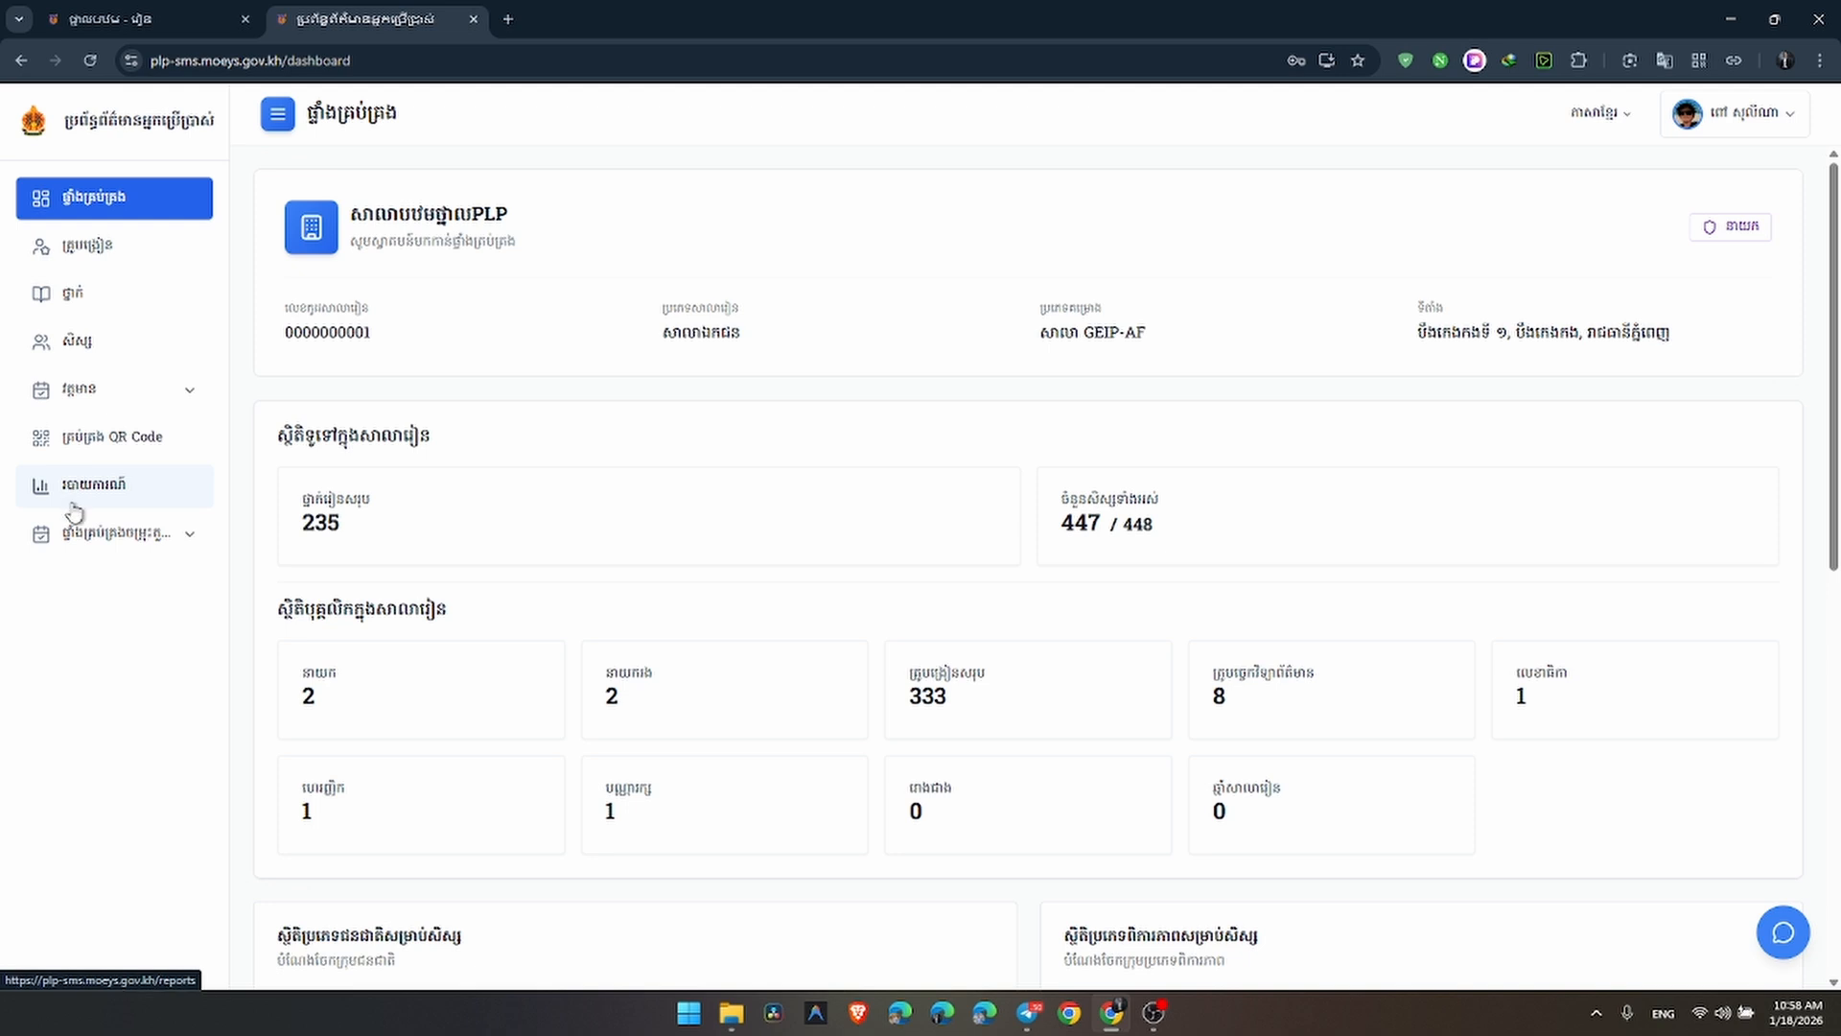
left_click(87, 251)
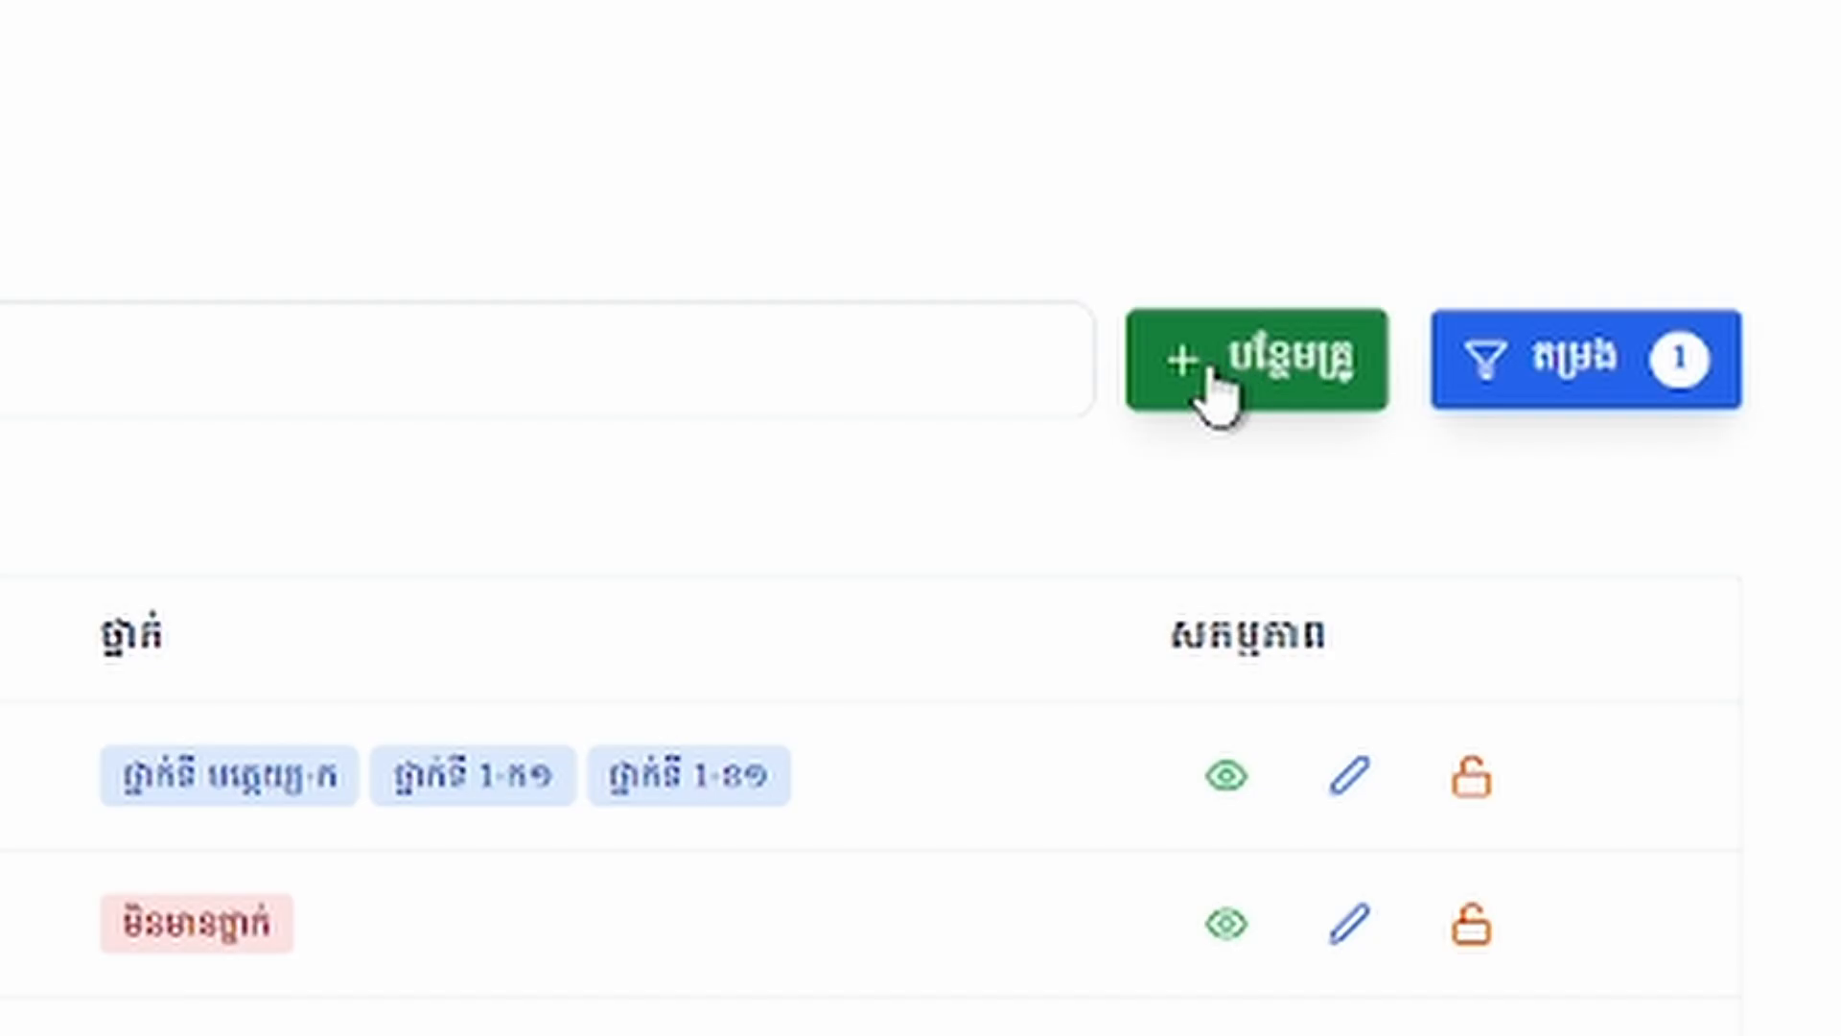
Add a new teacher and enter the teacher's family name and given name
left_click(1602, 286)
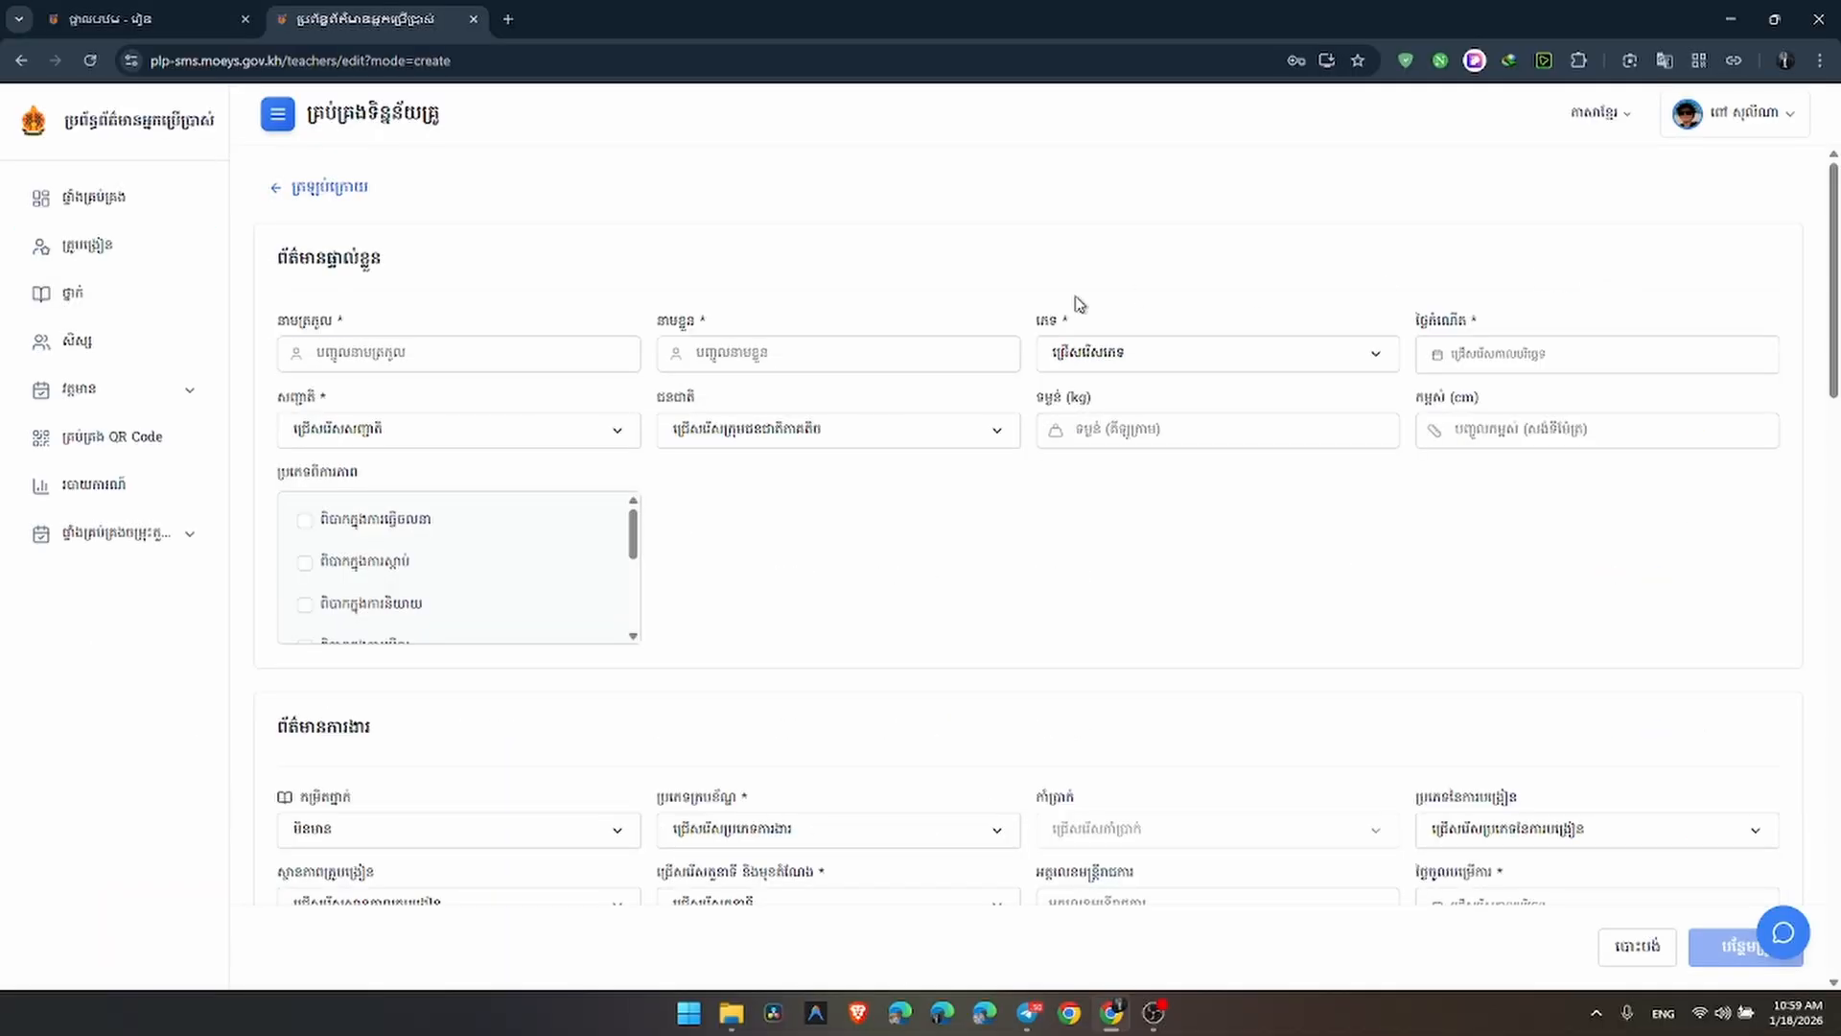
left_click(543, 368)
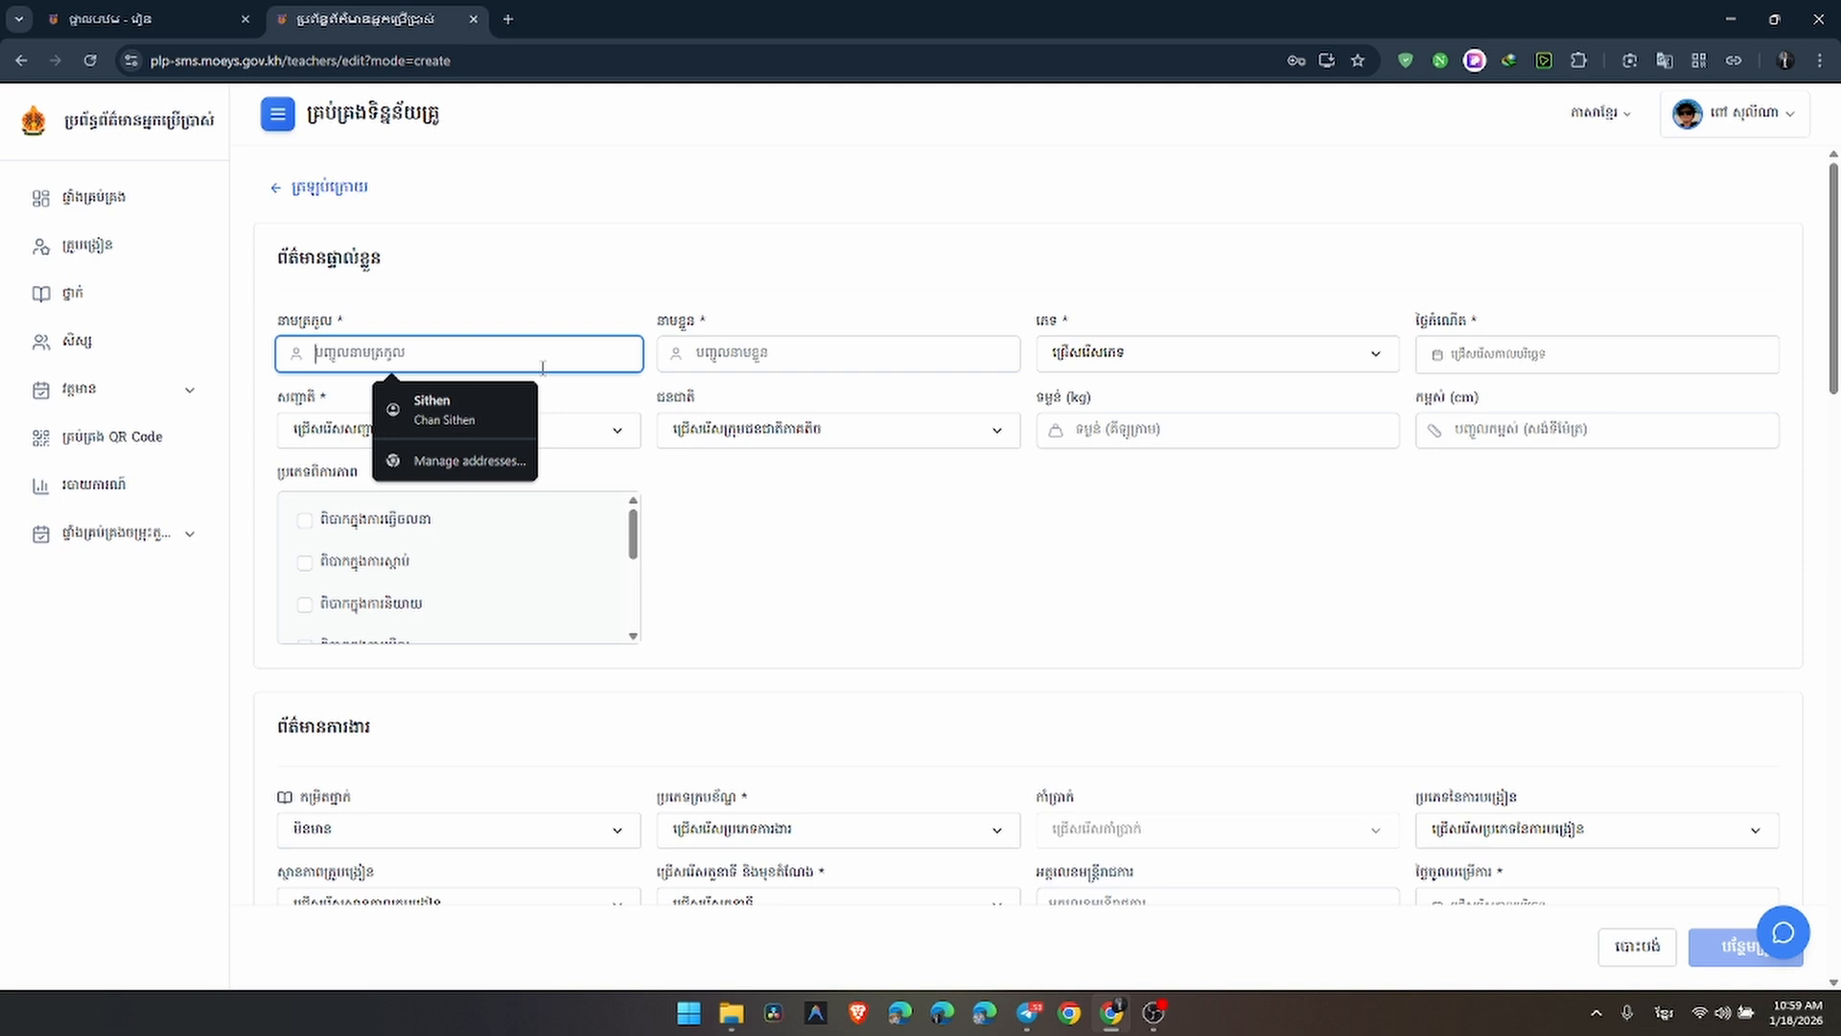
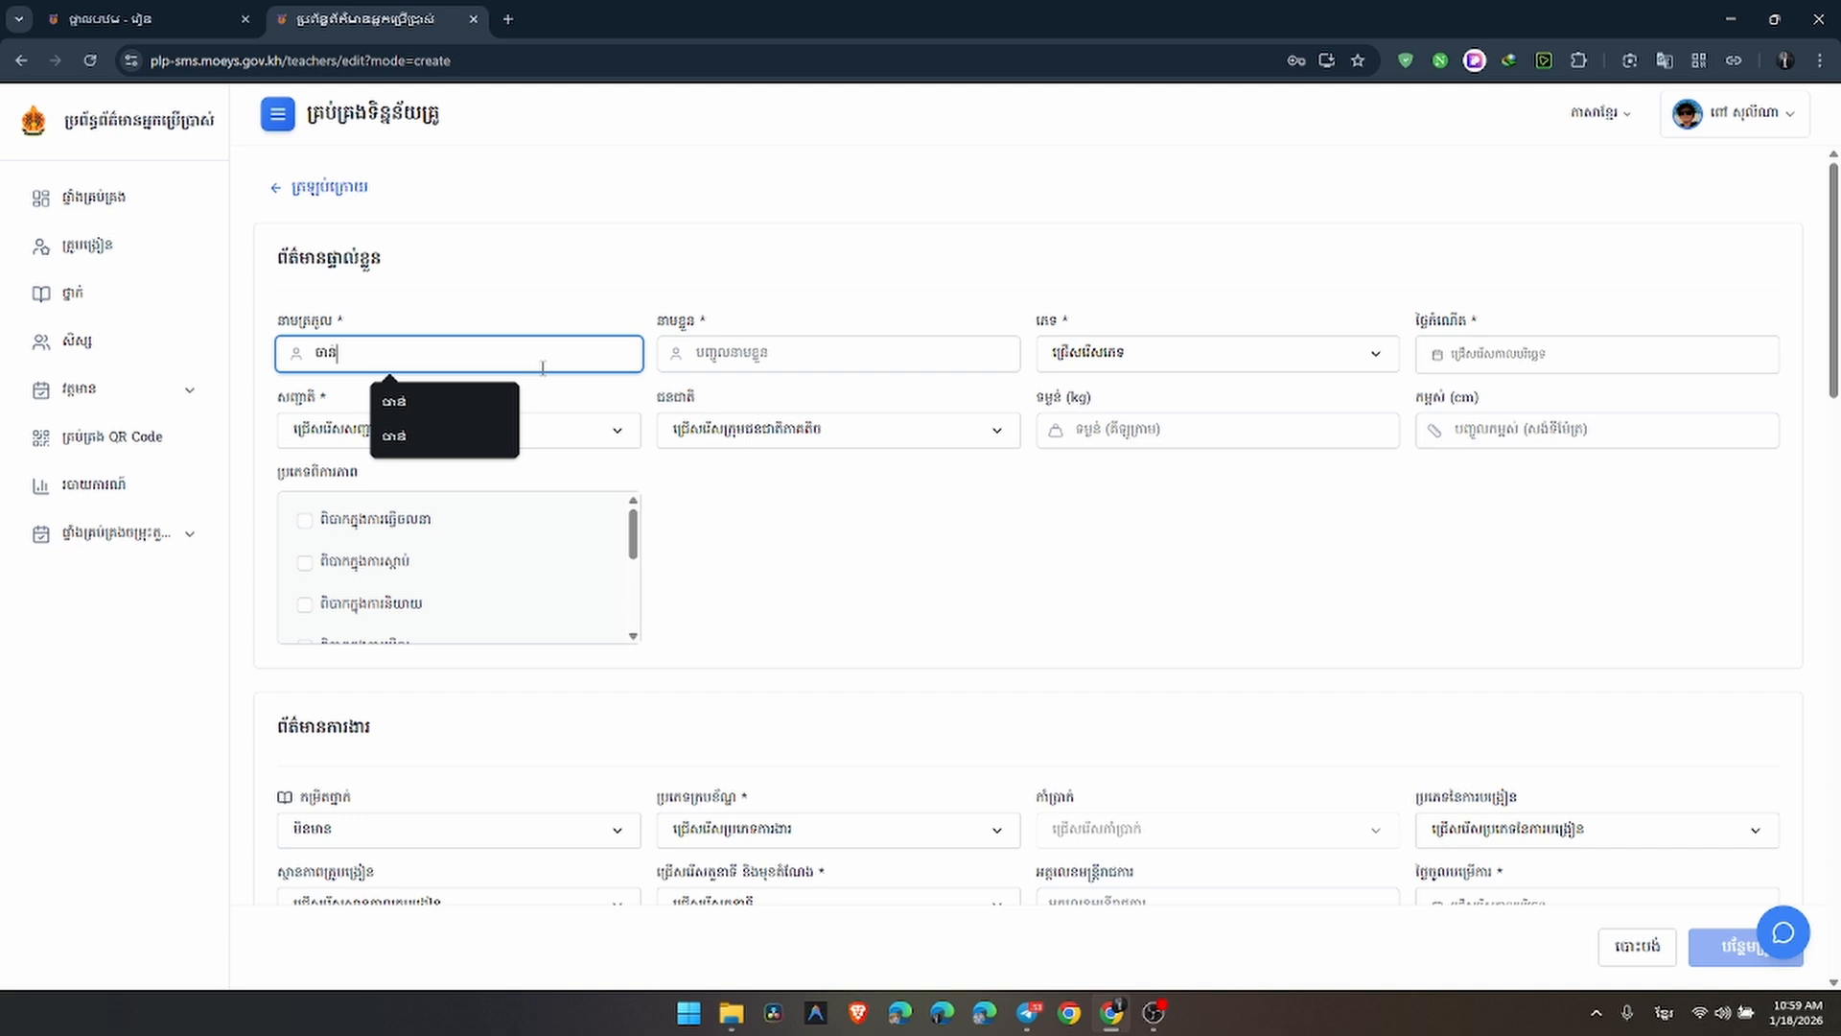
left_click(787, 352)
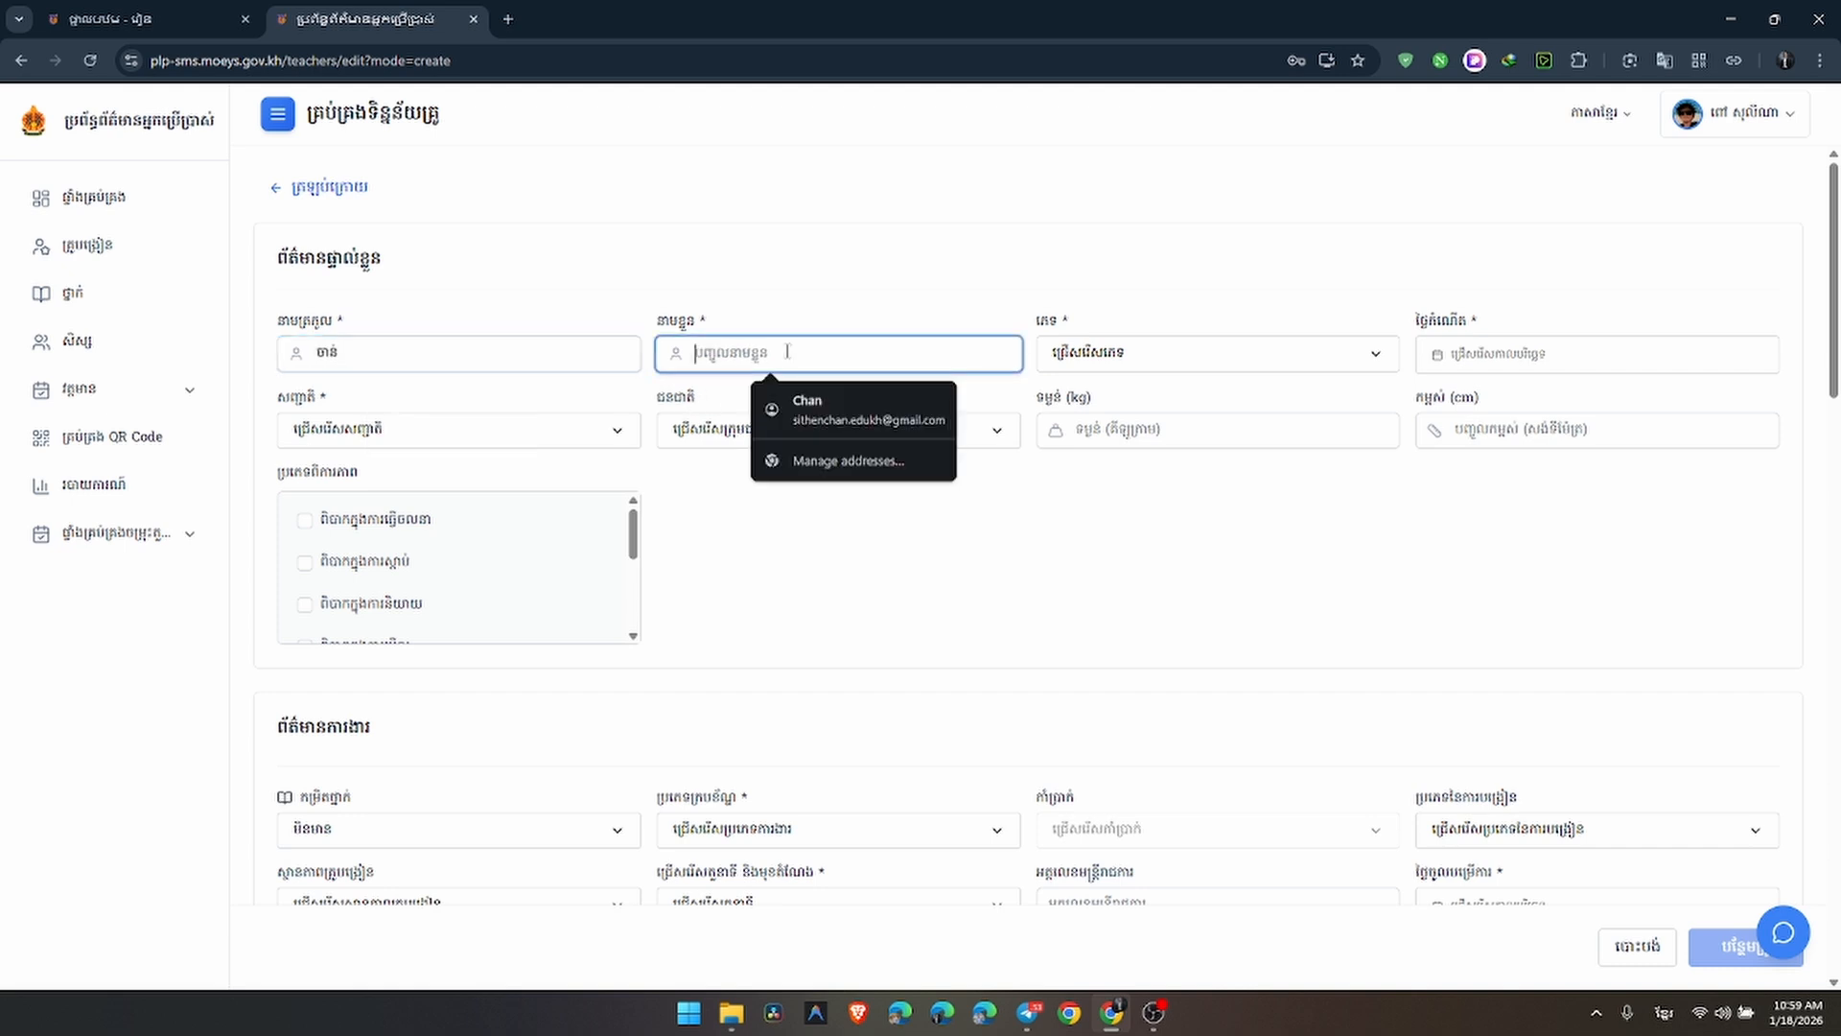
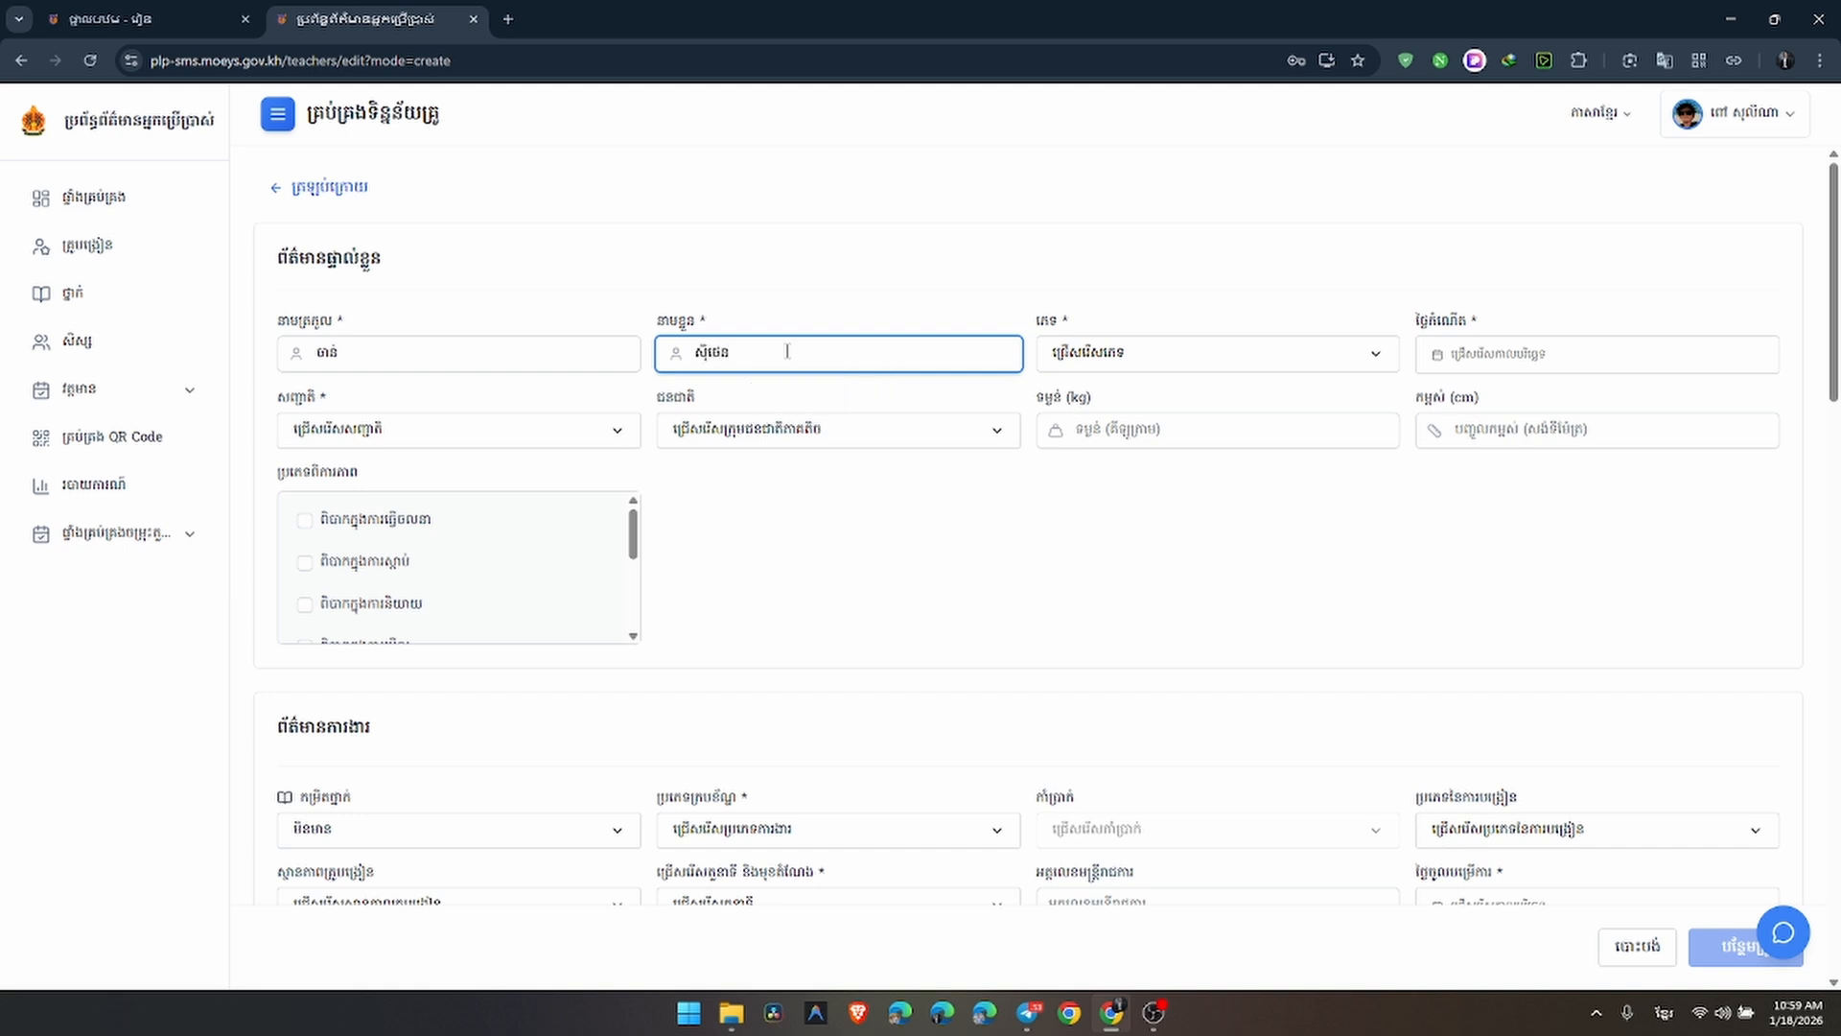
left_click(1163, 357)
Set gender to male (ប្រុស) and date of birth to 2 January 1996
left_click(1081, 433)
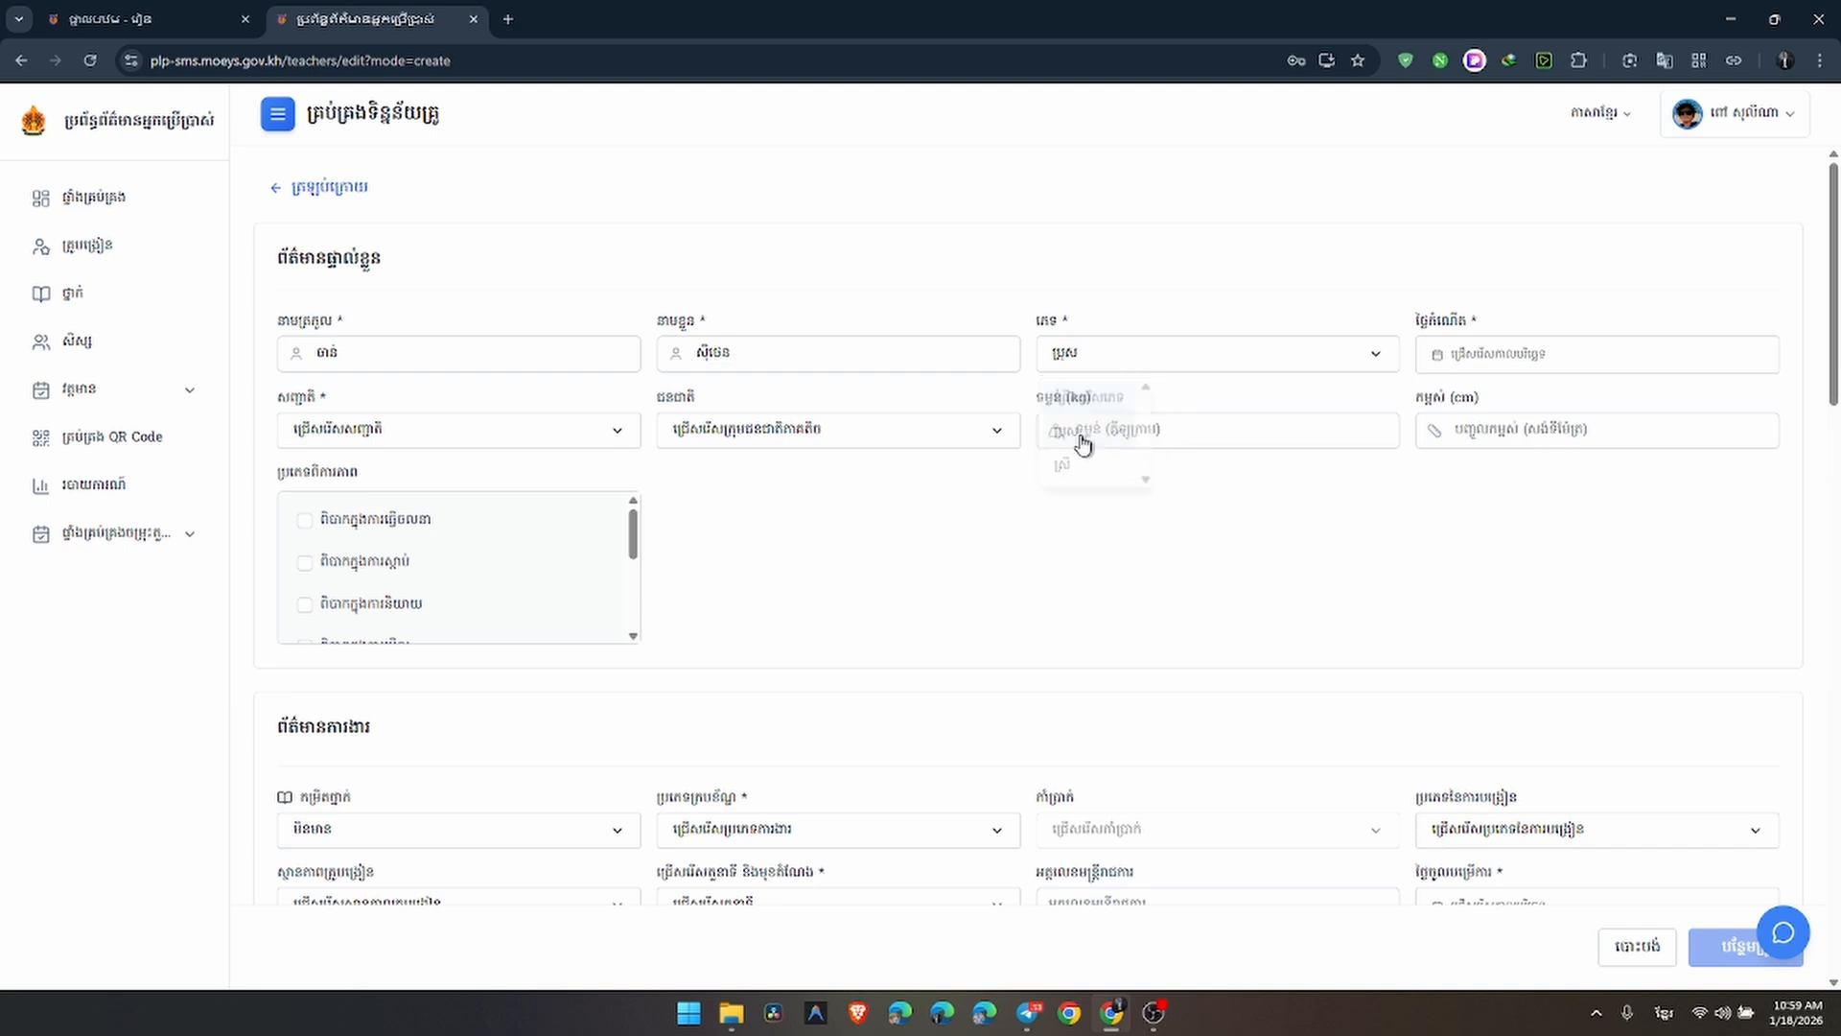
left_click(1498, 362)
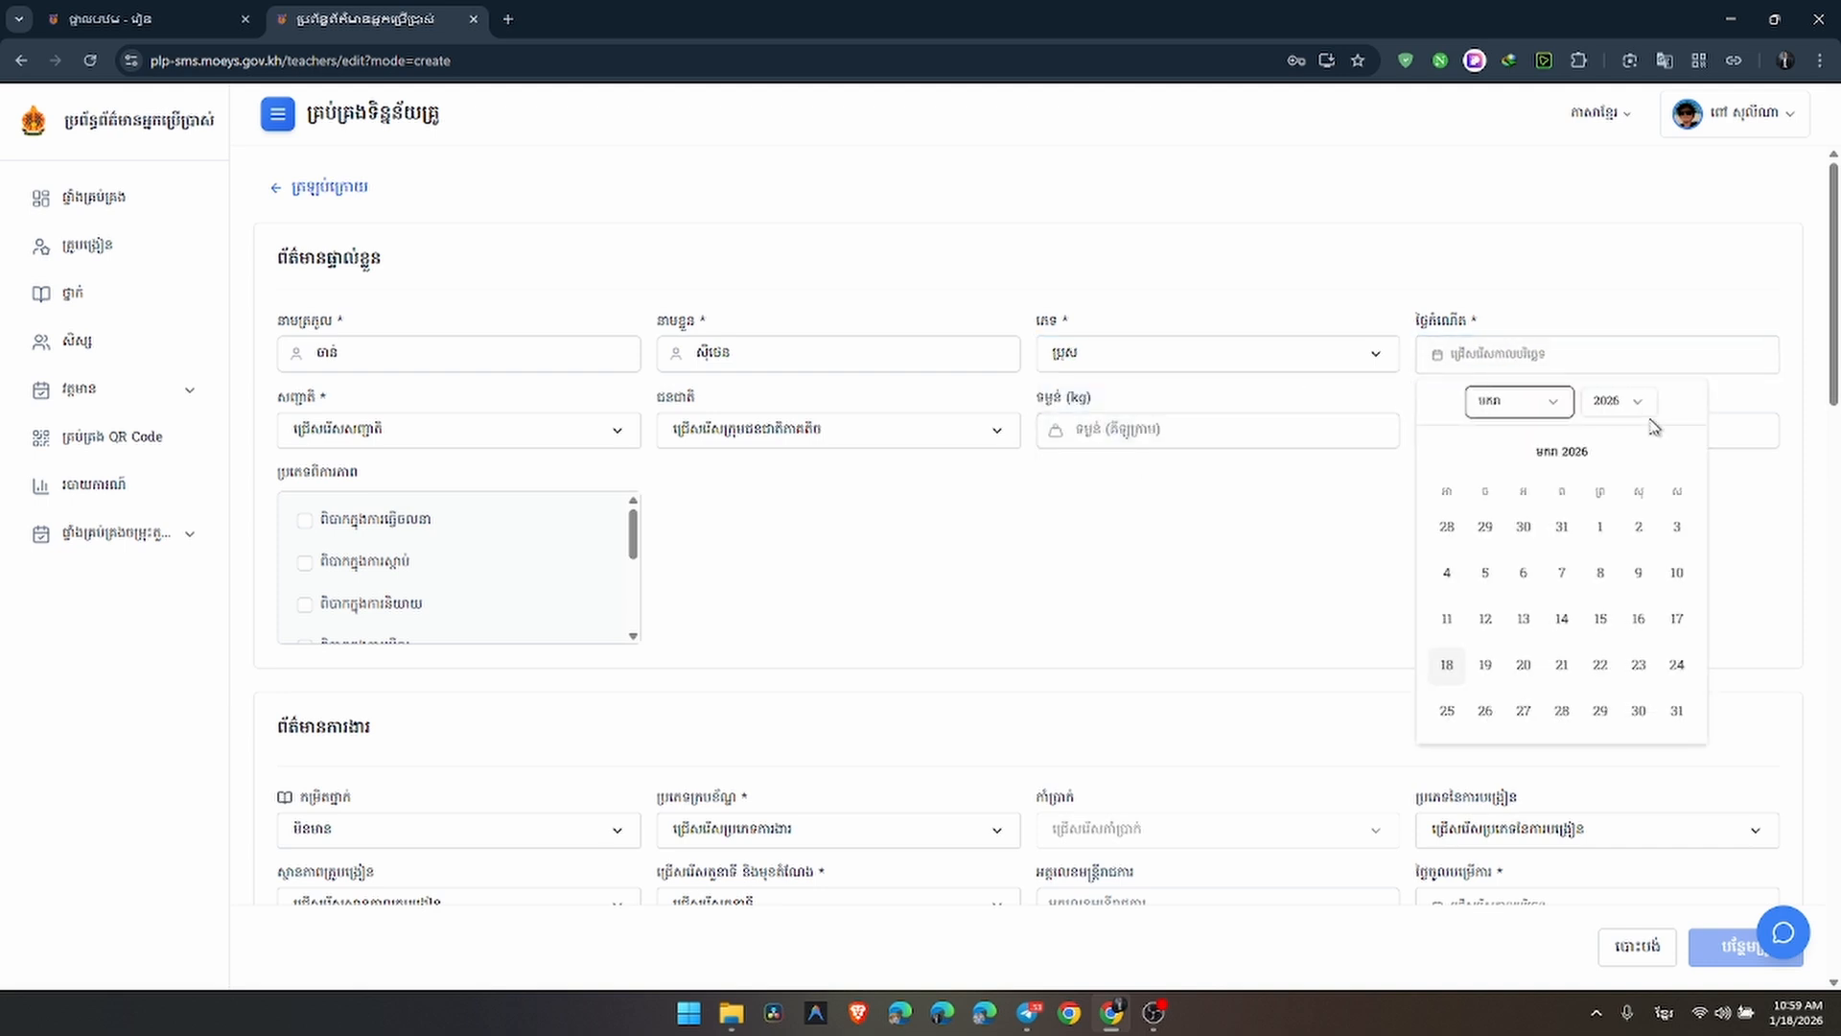
left_click(1617, 412)
scroll(1627, 469, "down", 17)
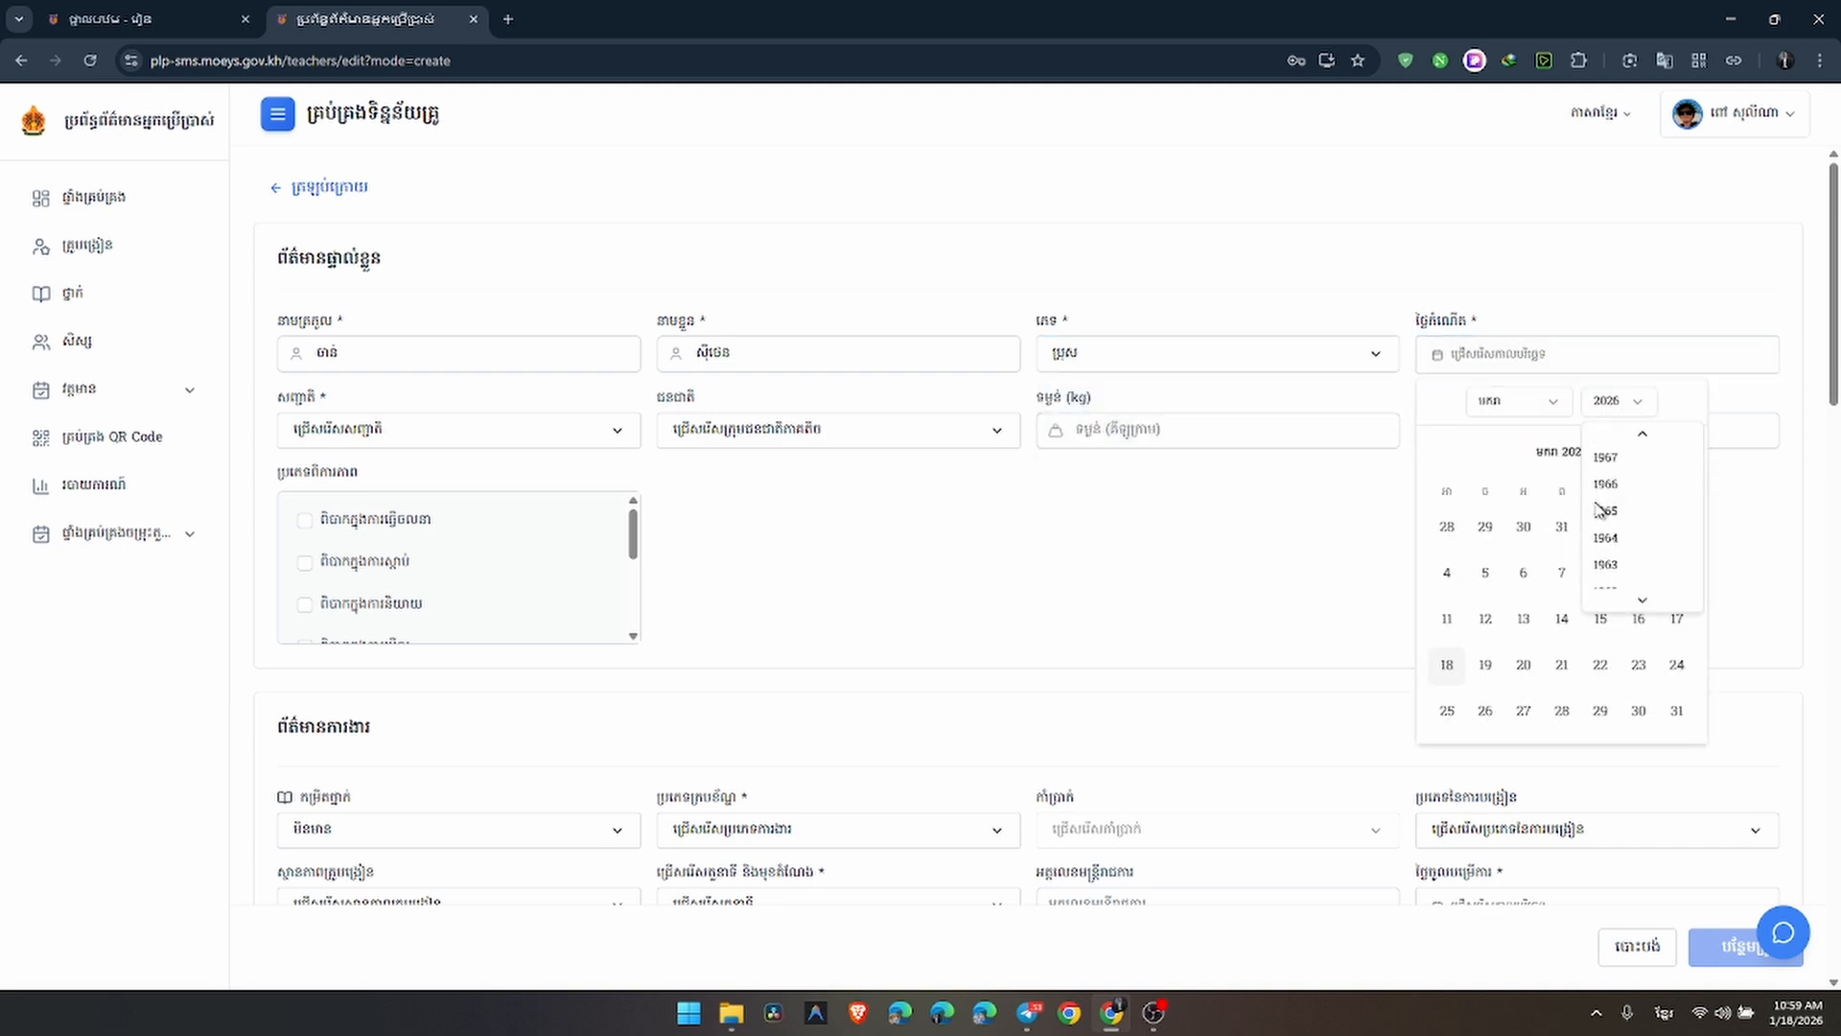
scroll(1628, 469, "up", 5)
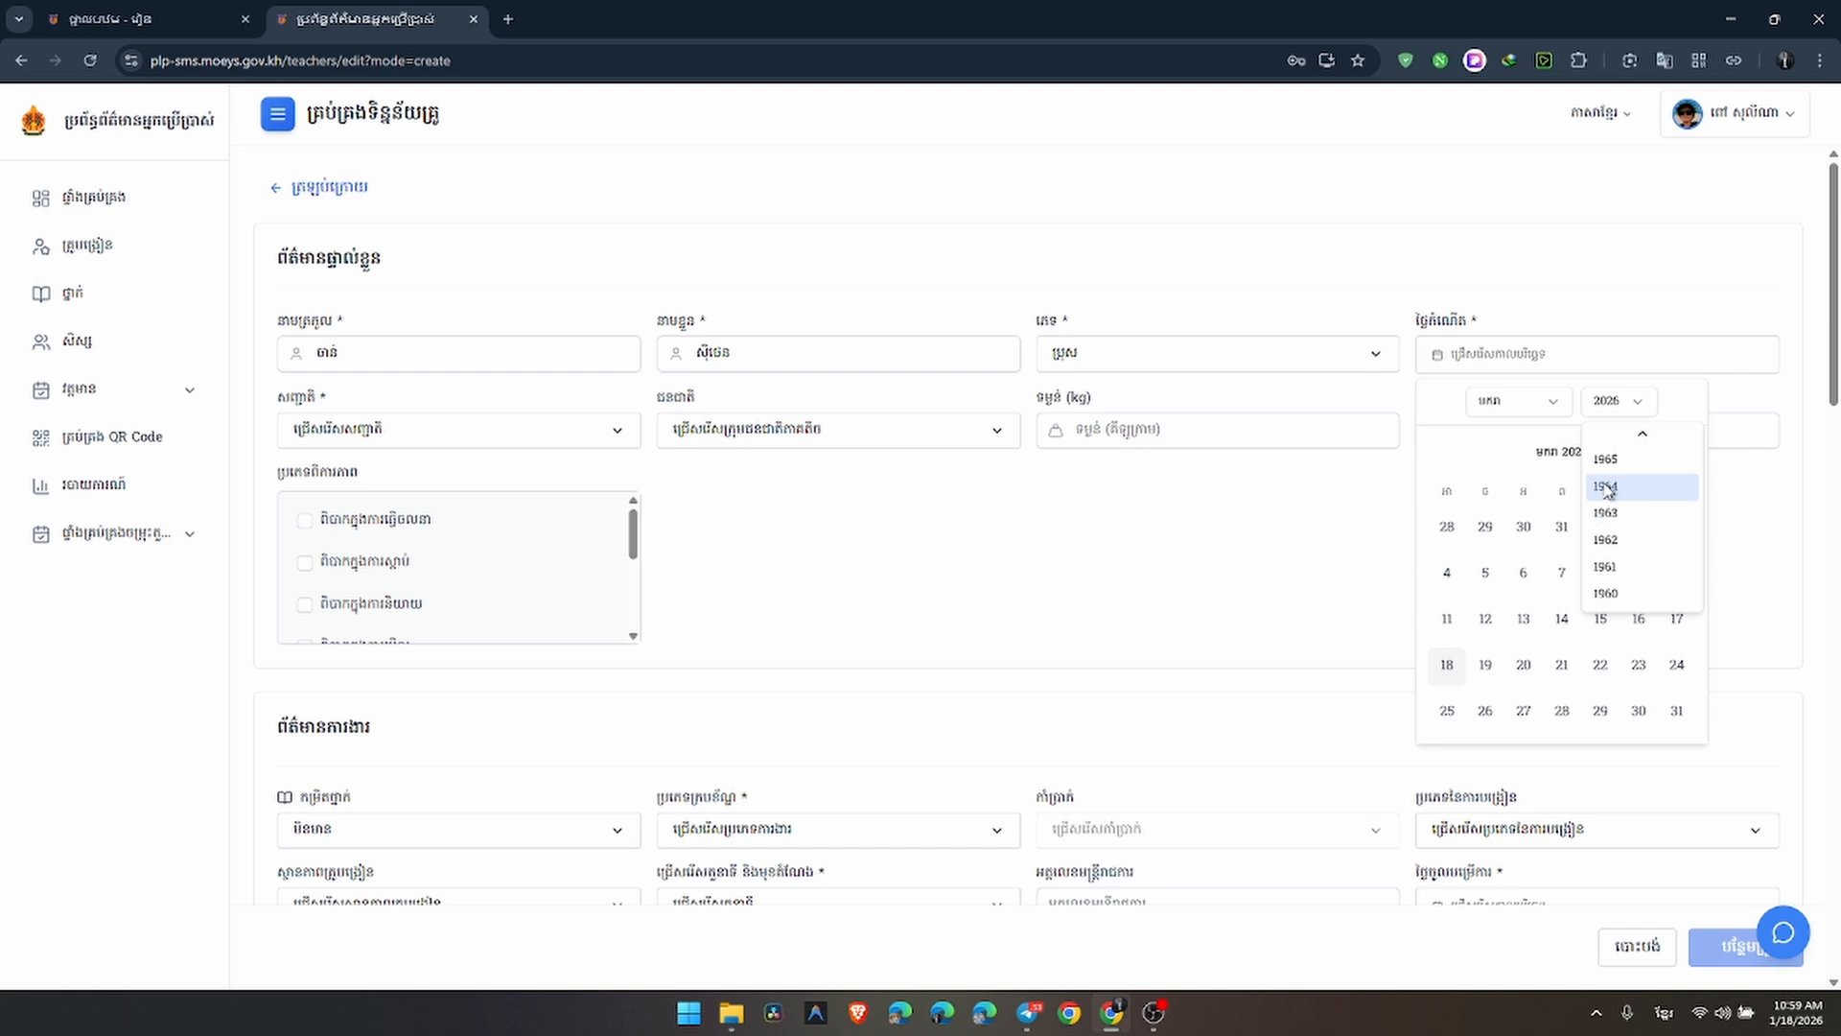
scroll(1603, 491, "up", 4)
left_click(1606, 489)
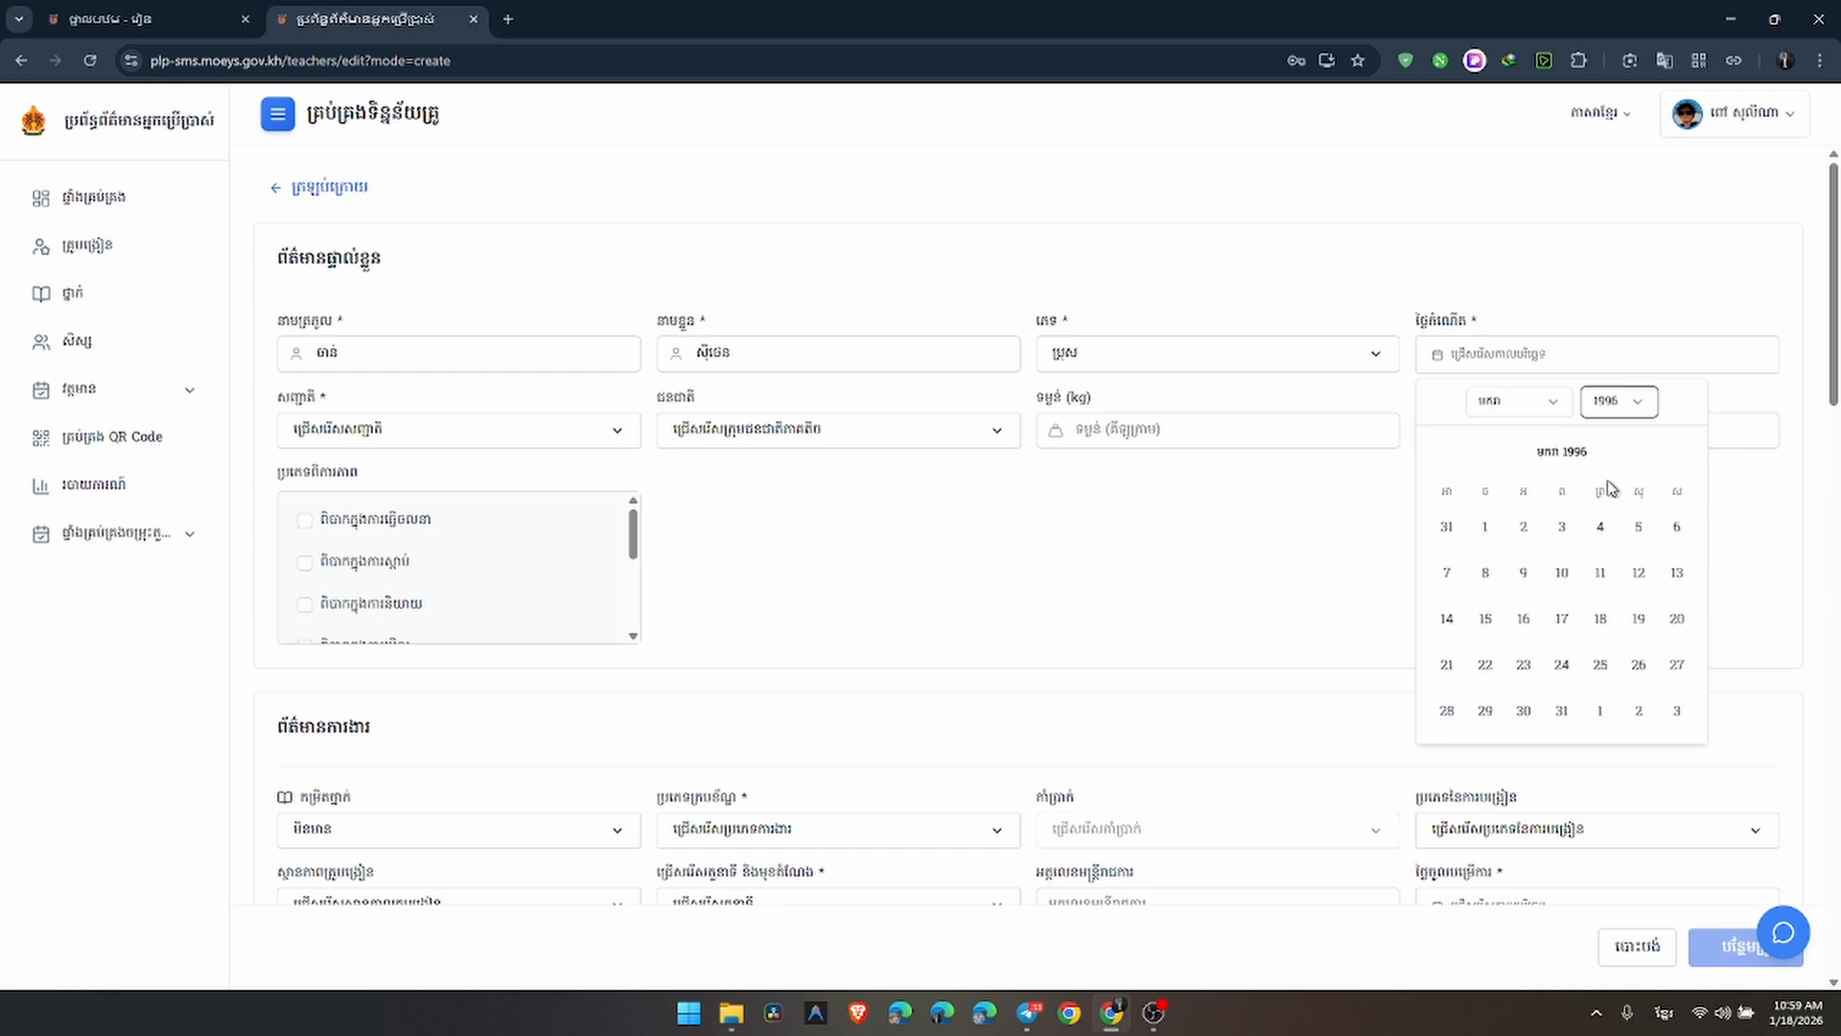
left_click(1522, 533)
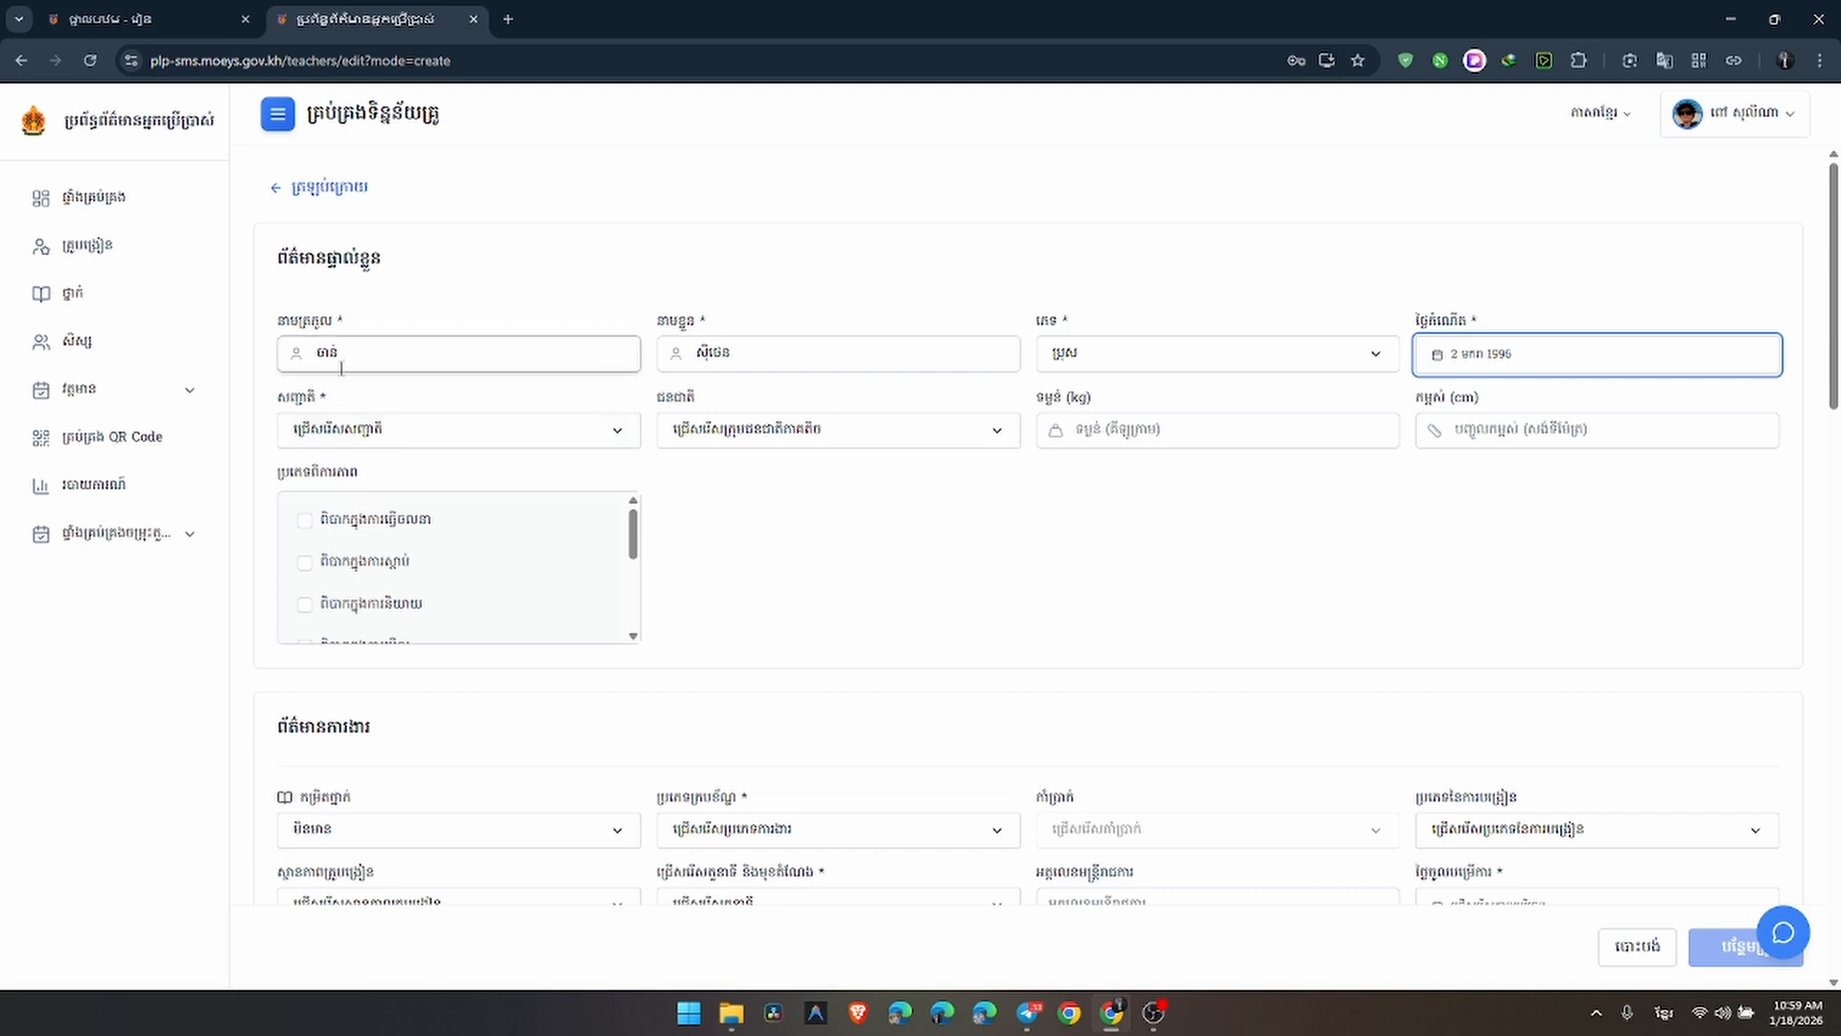
left_click(382, 438)
Choose ខ្មែរ (Khmer) as nationality and scroll down to the work-information section
left_click(370, 501)
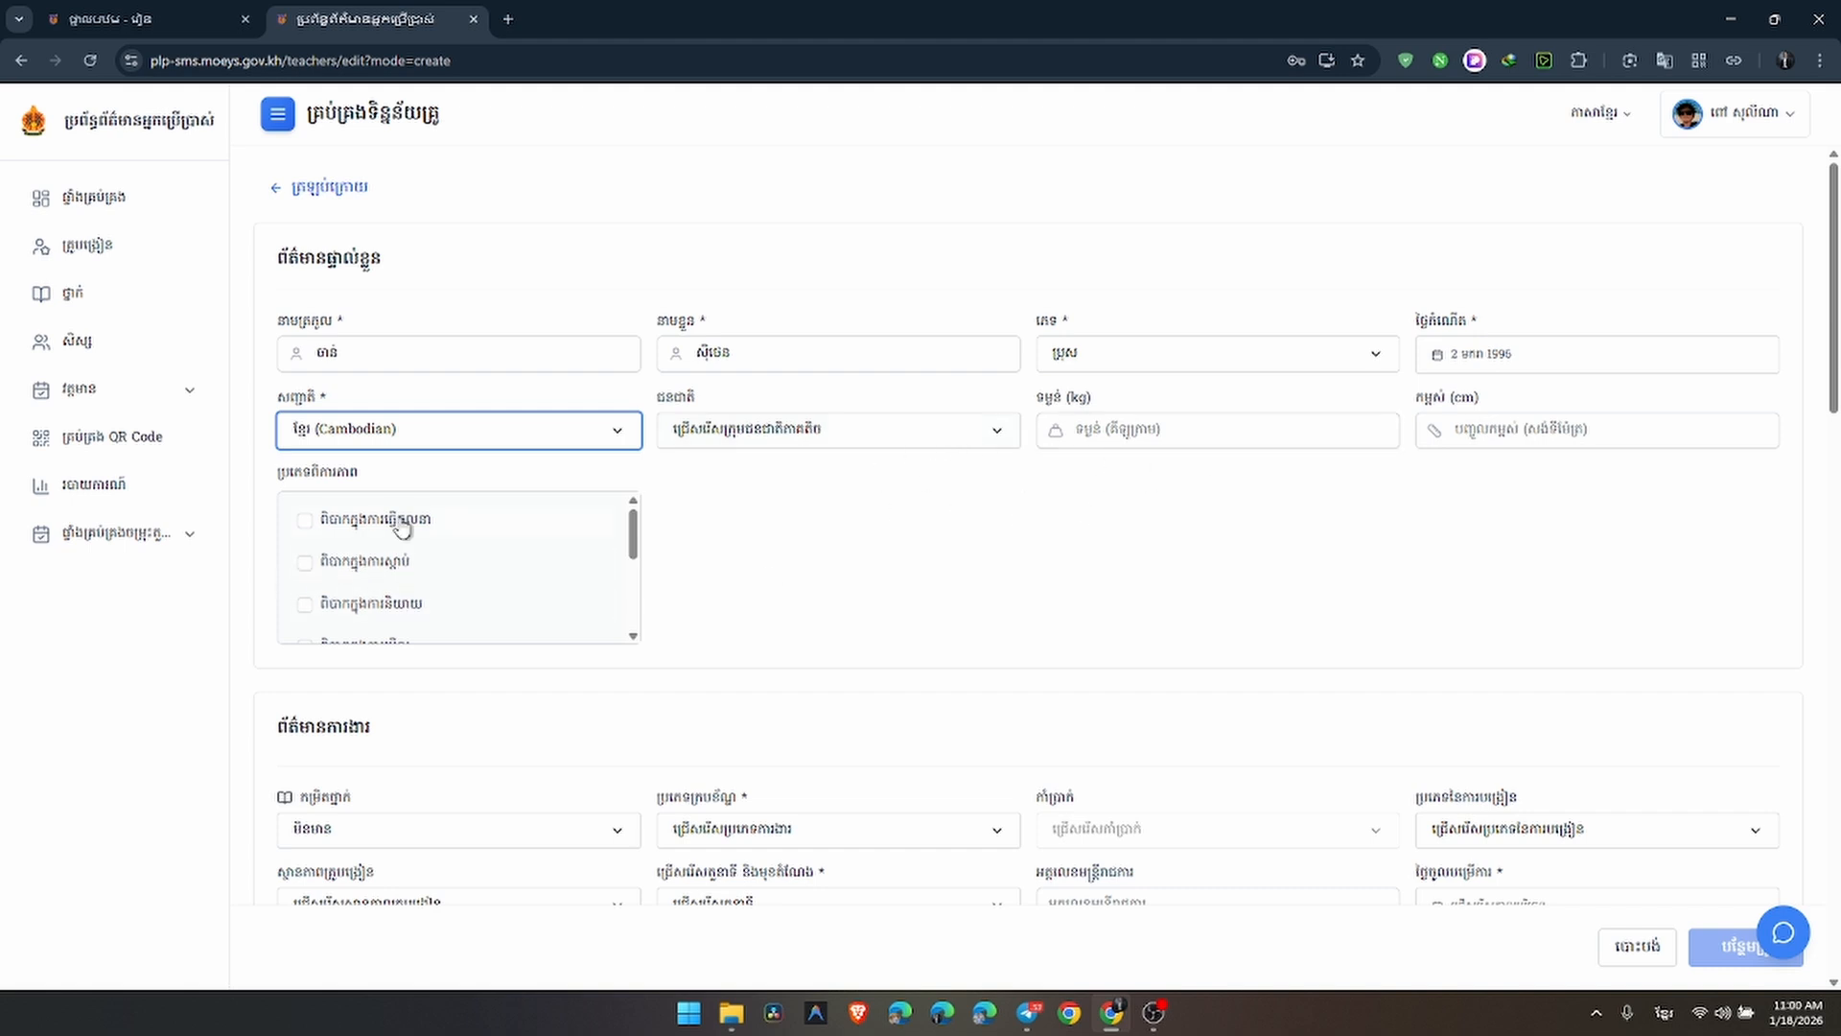
scroll(395, 522, "down", 2)
scroll(399, 566, "up", 2)
scroll(501, 534, "down", 3)
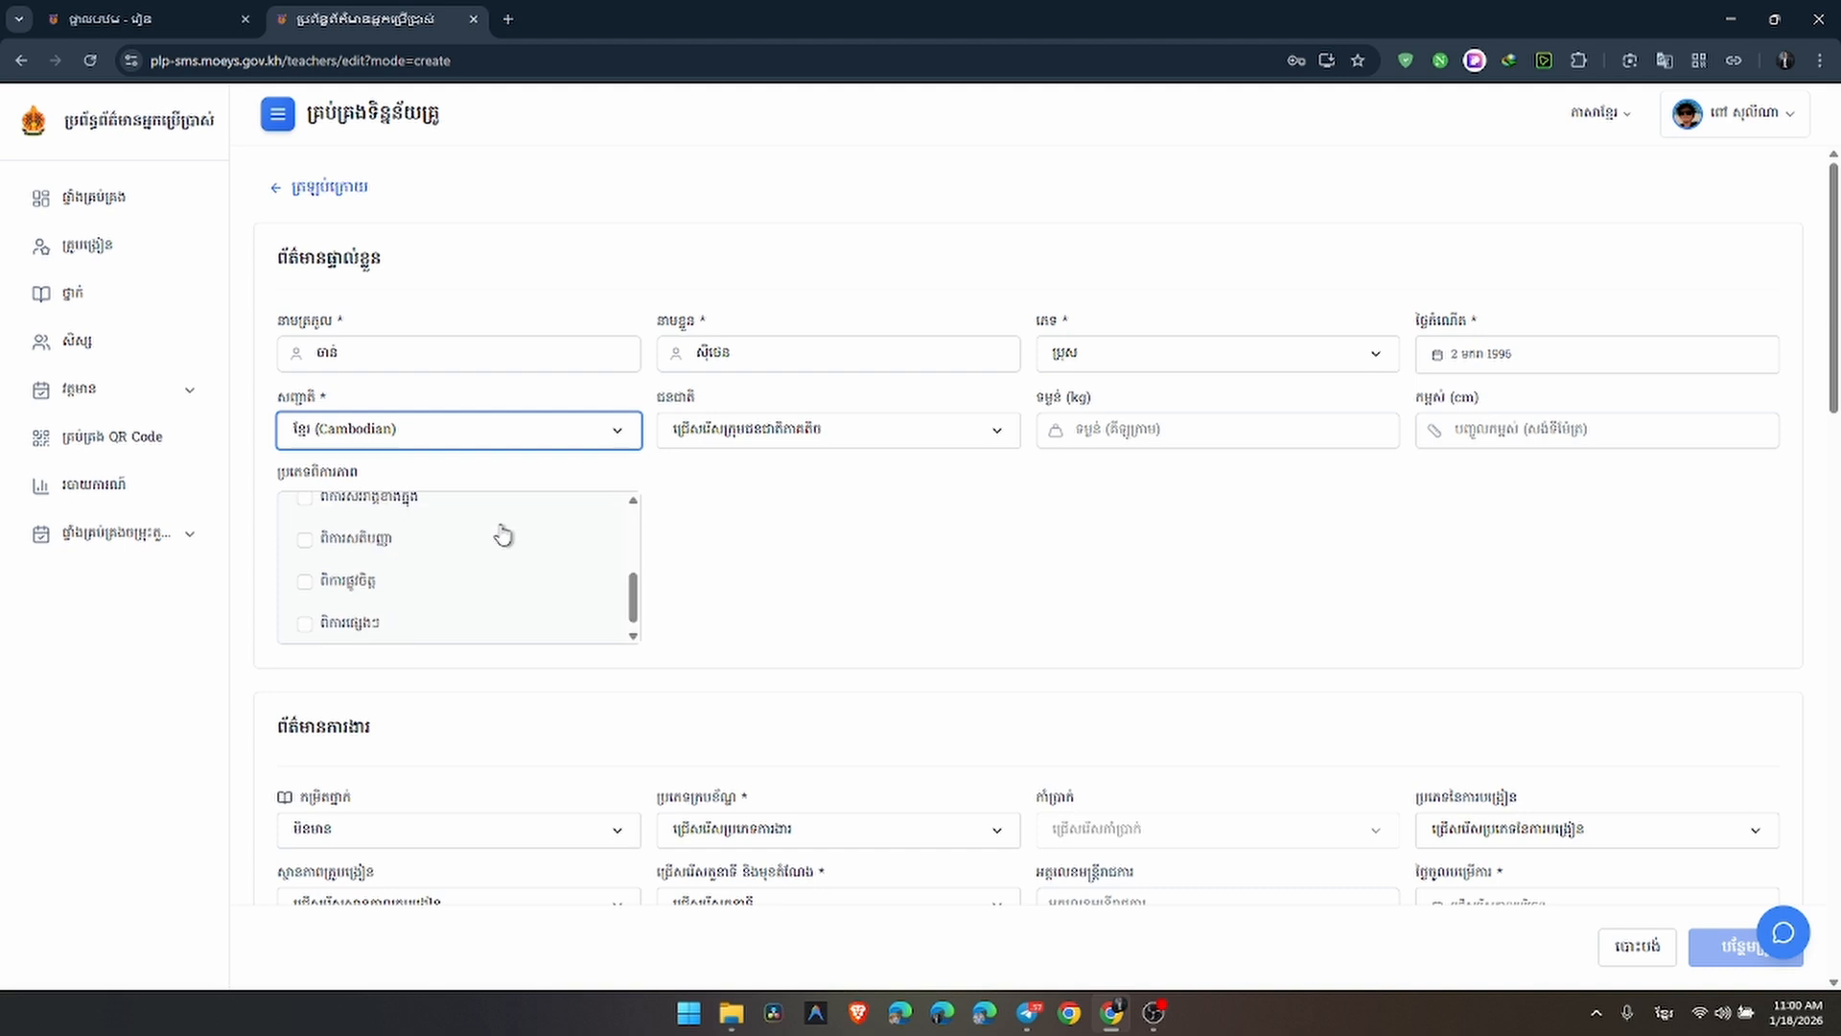
scroll(752, 505, "down", 4)
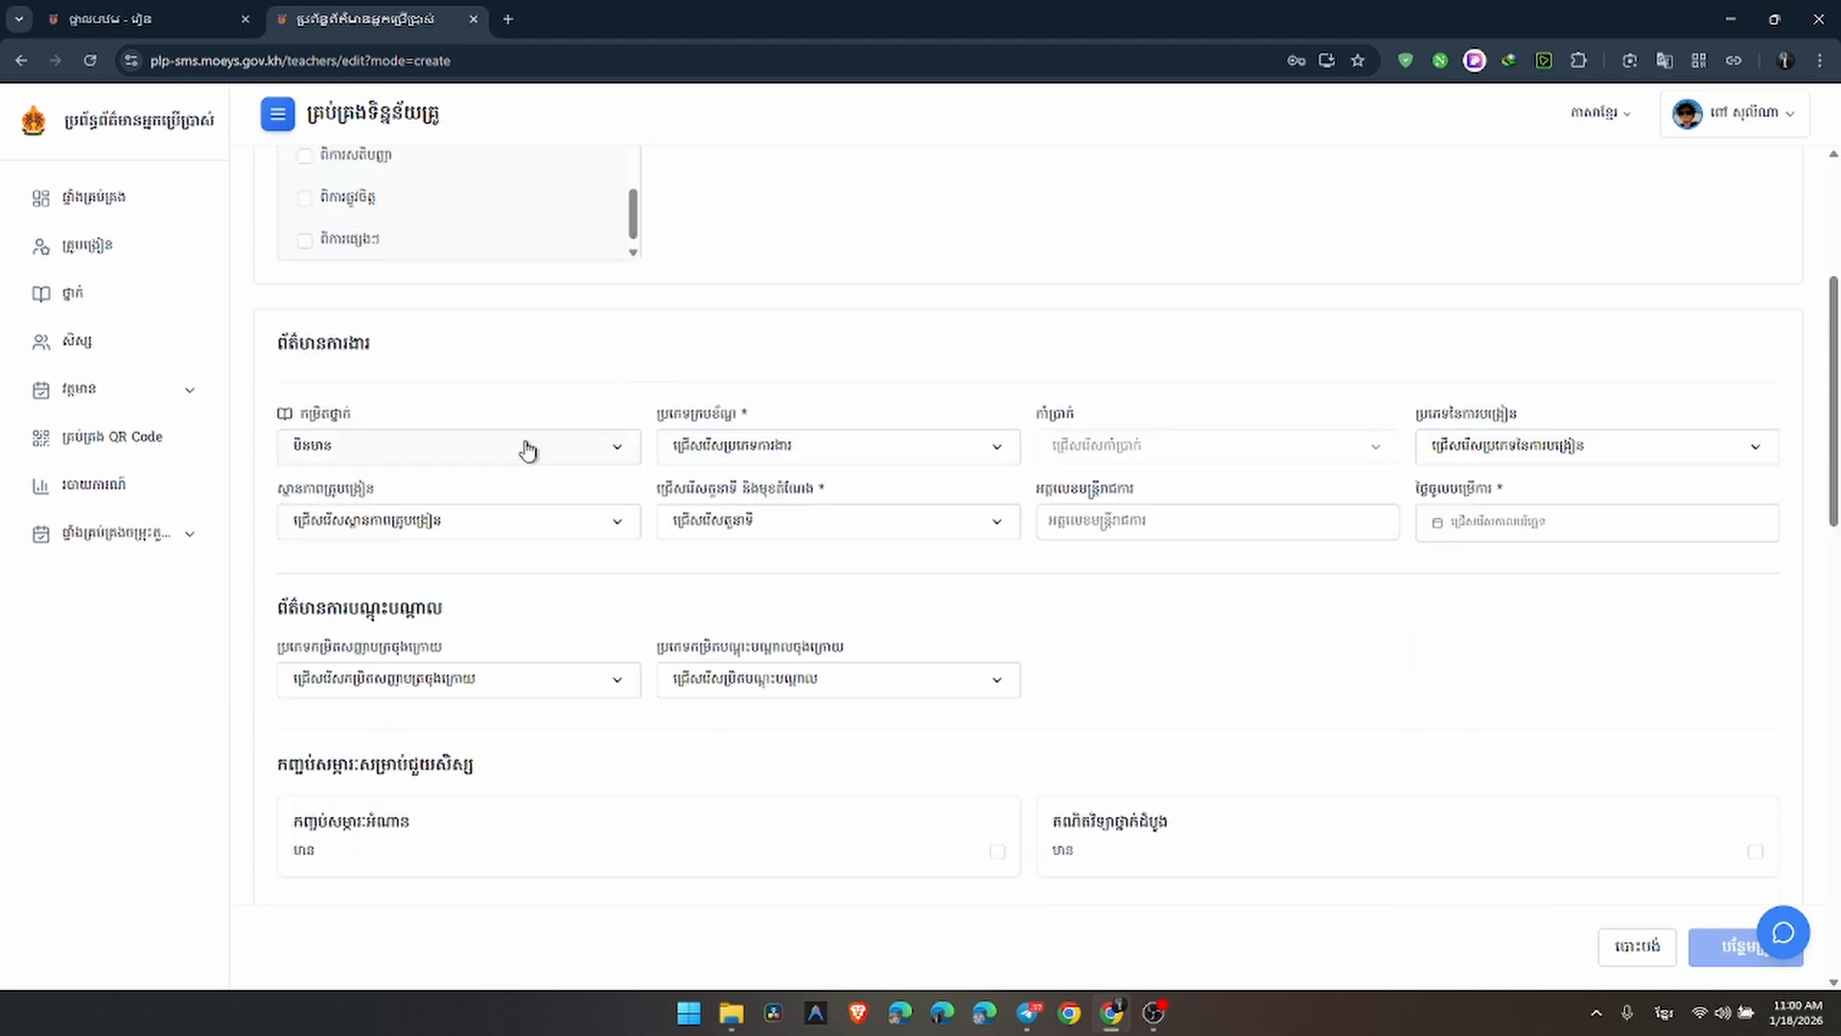
Set grade ថ្នាក់ទី1, framework type បឋម and position គ្រូបង្រៀន (teacher)
left_click(480, 448)
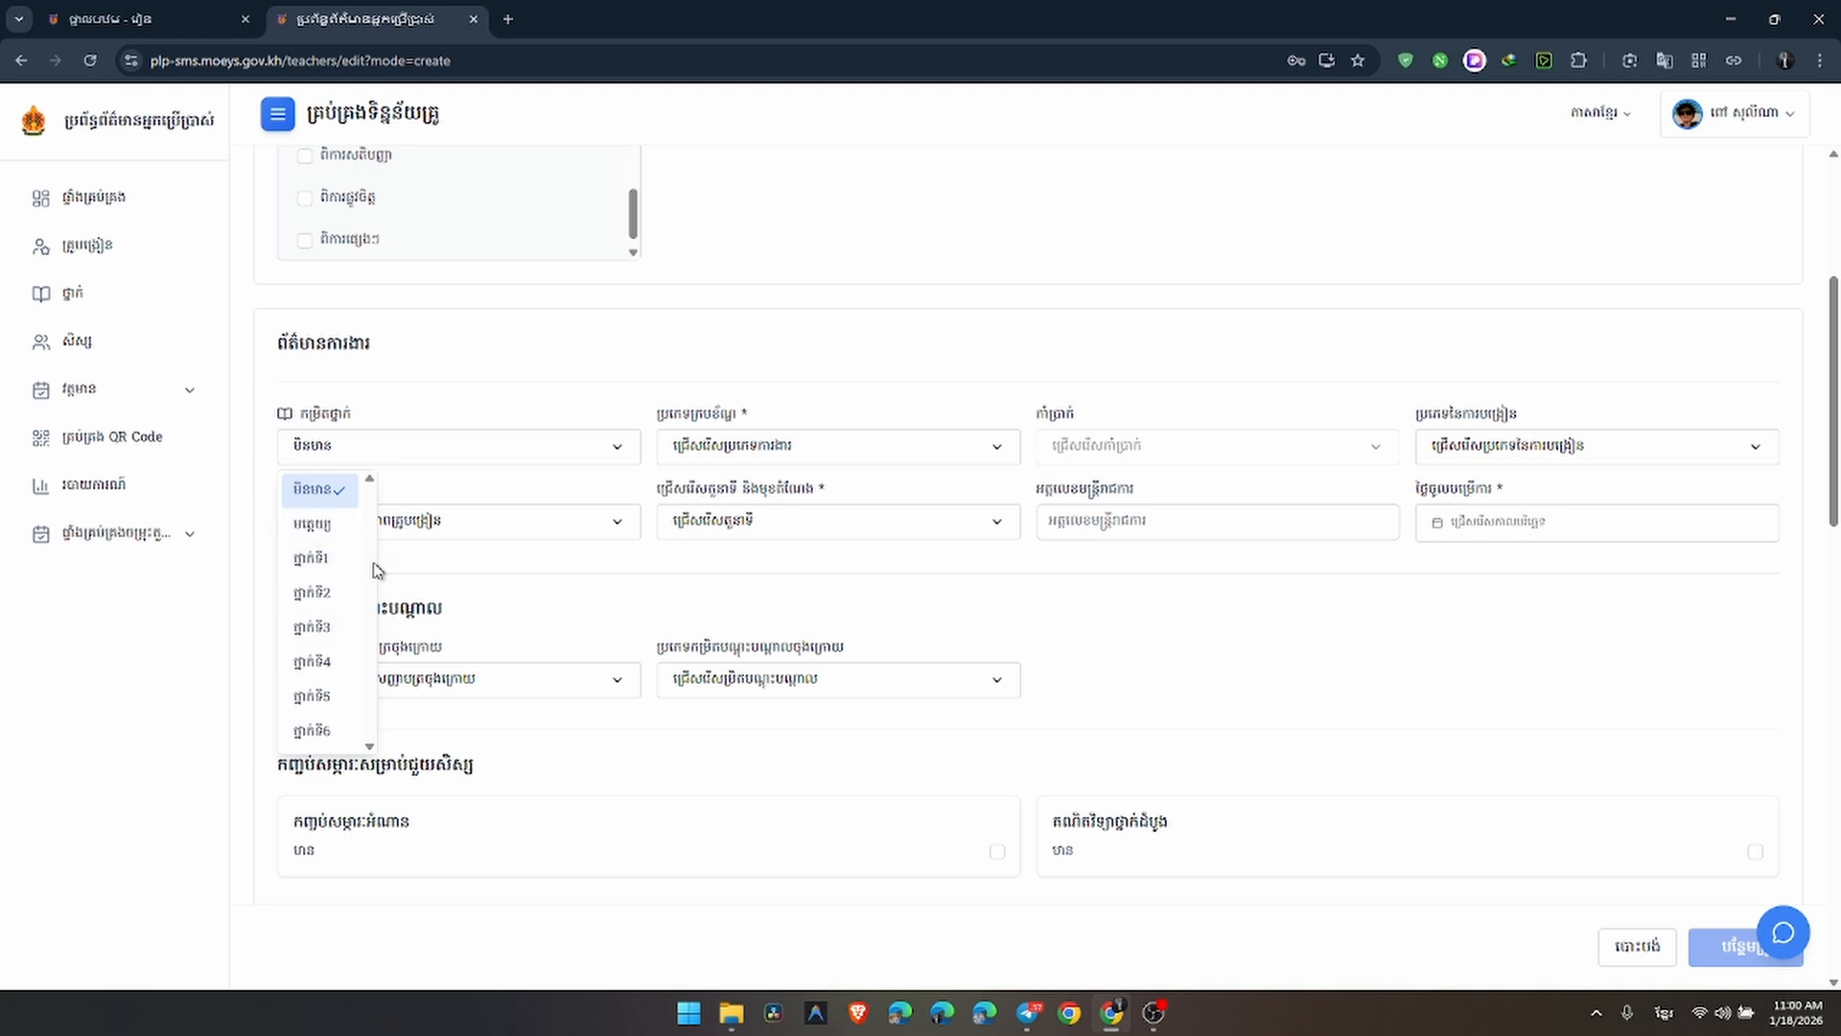
left_click(311, 564)
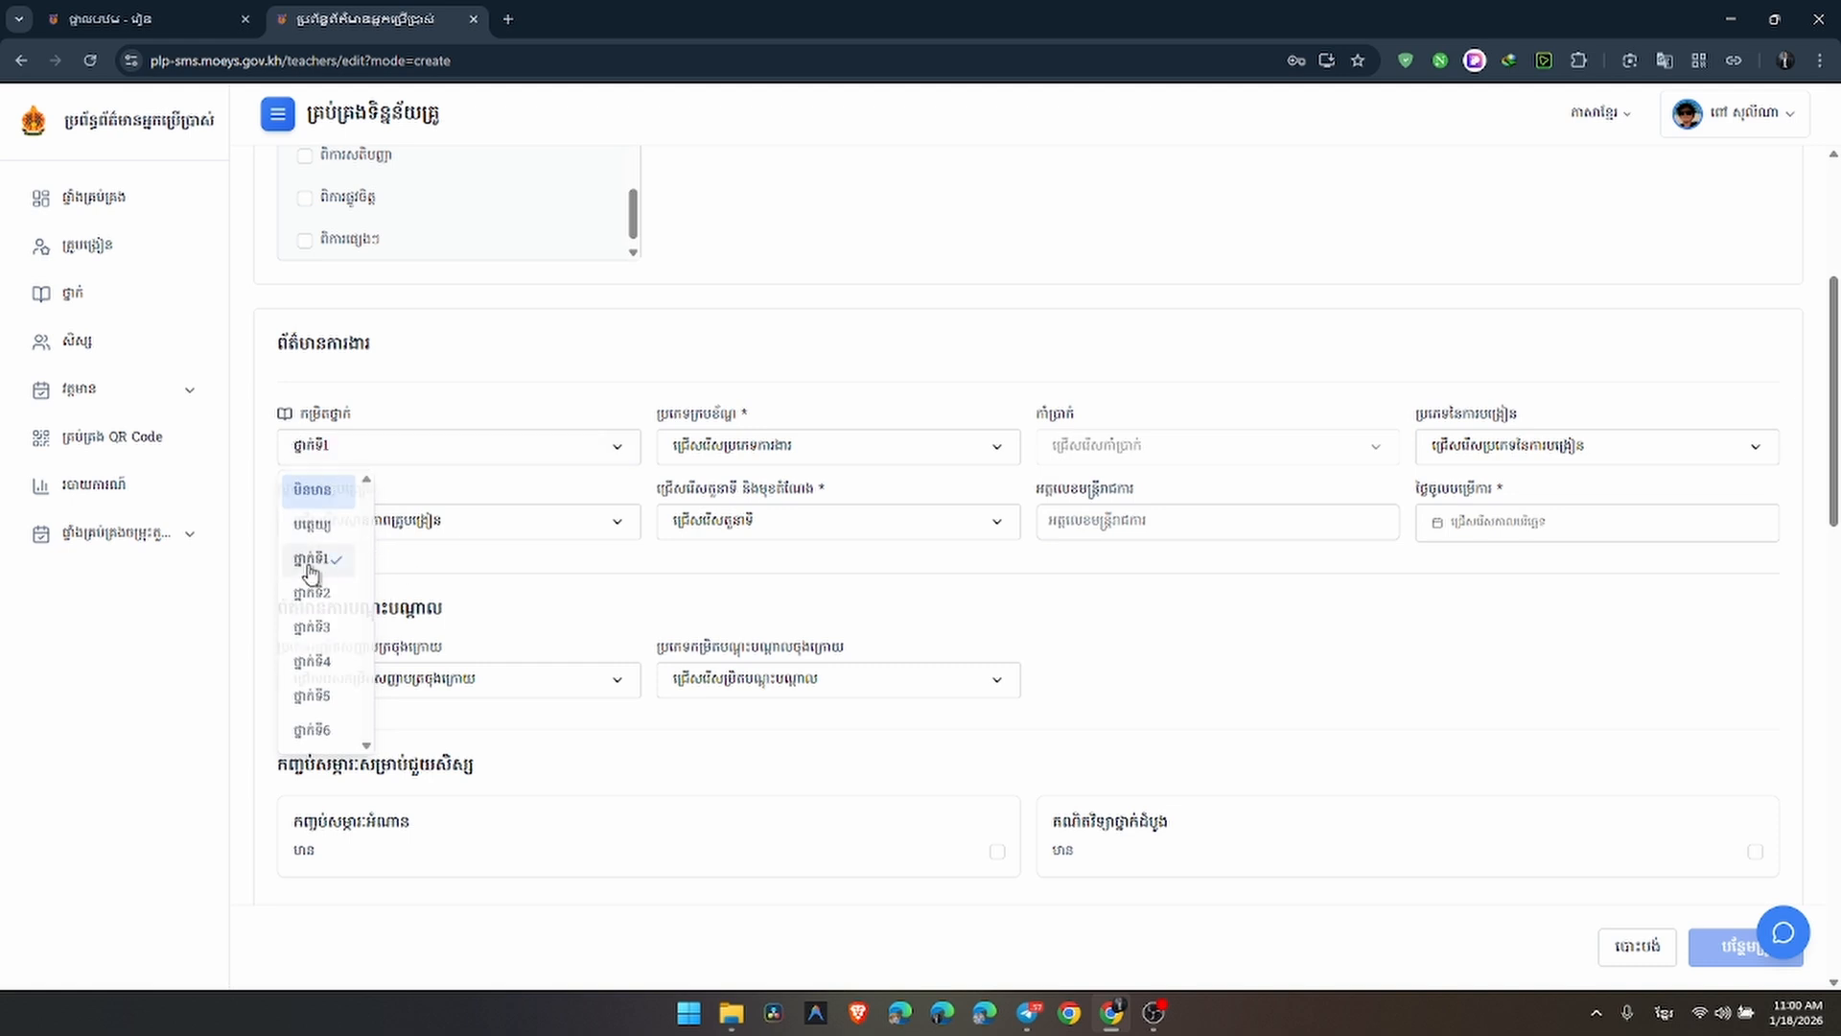
left_click(736, 450)
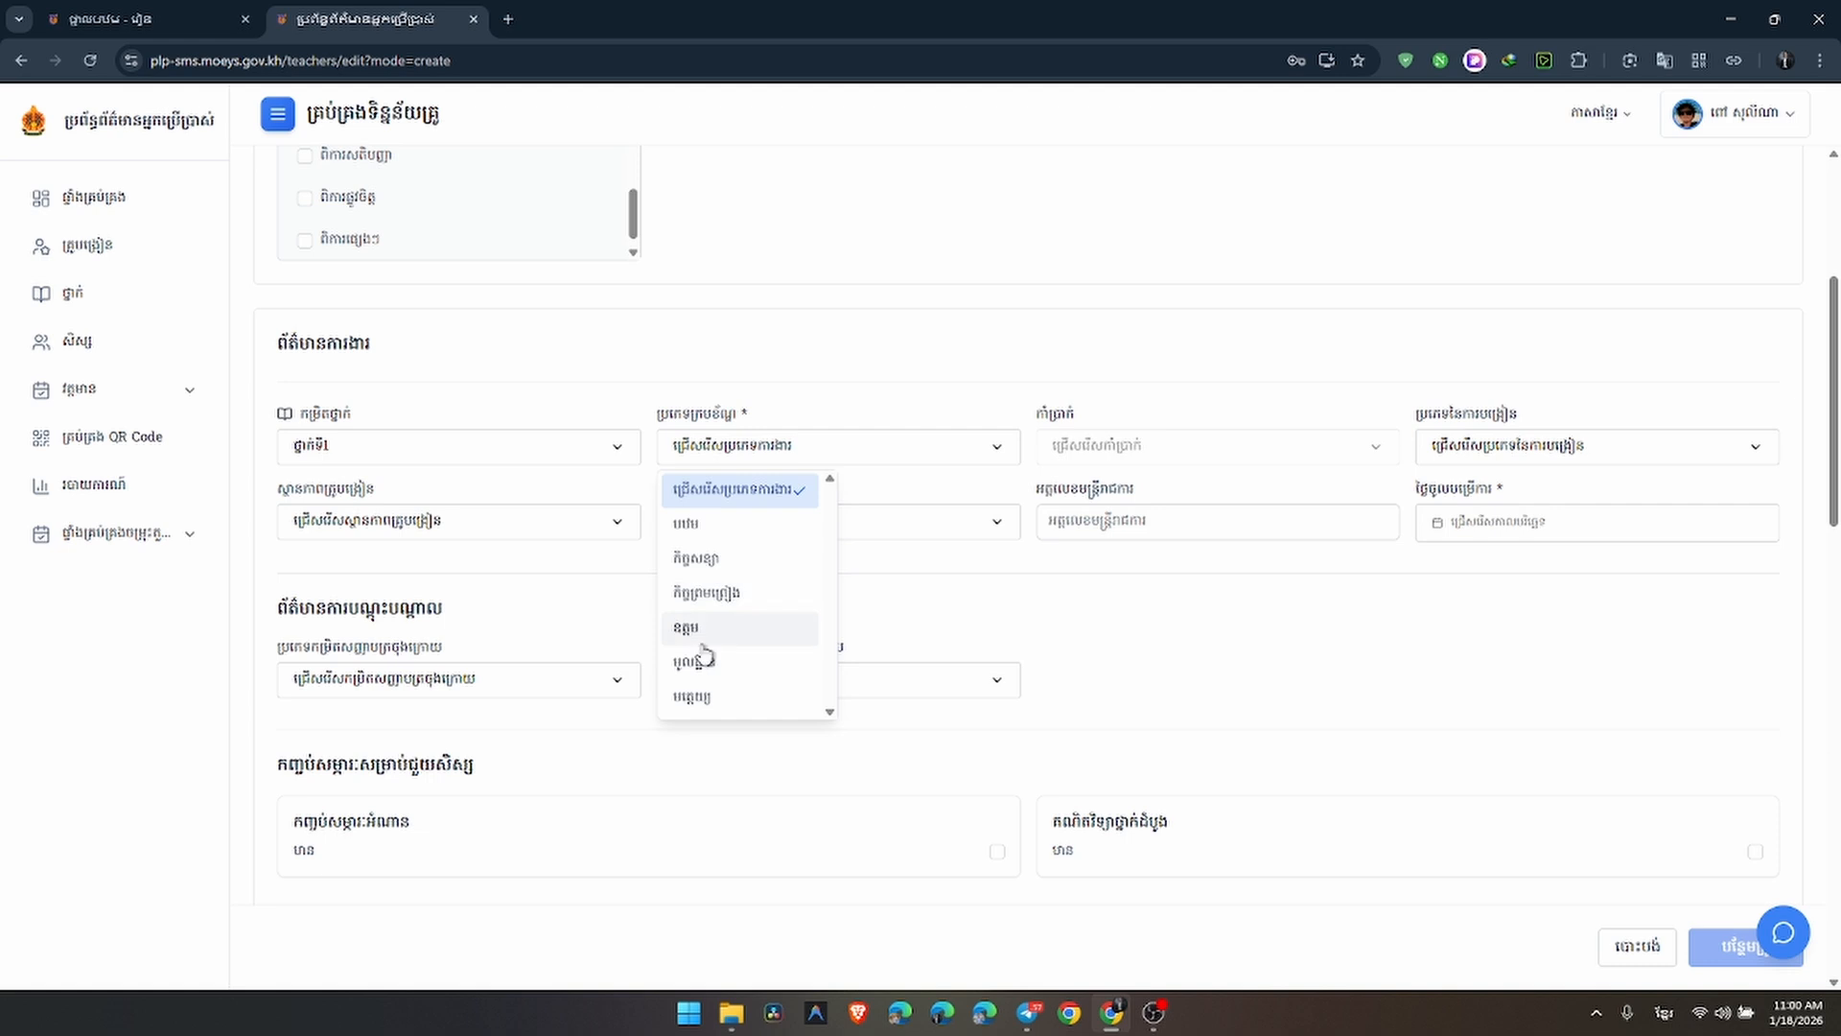
left_click(703, 528)
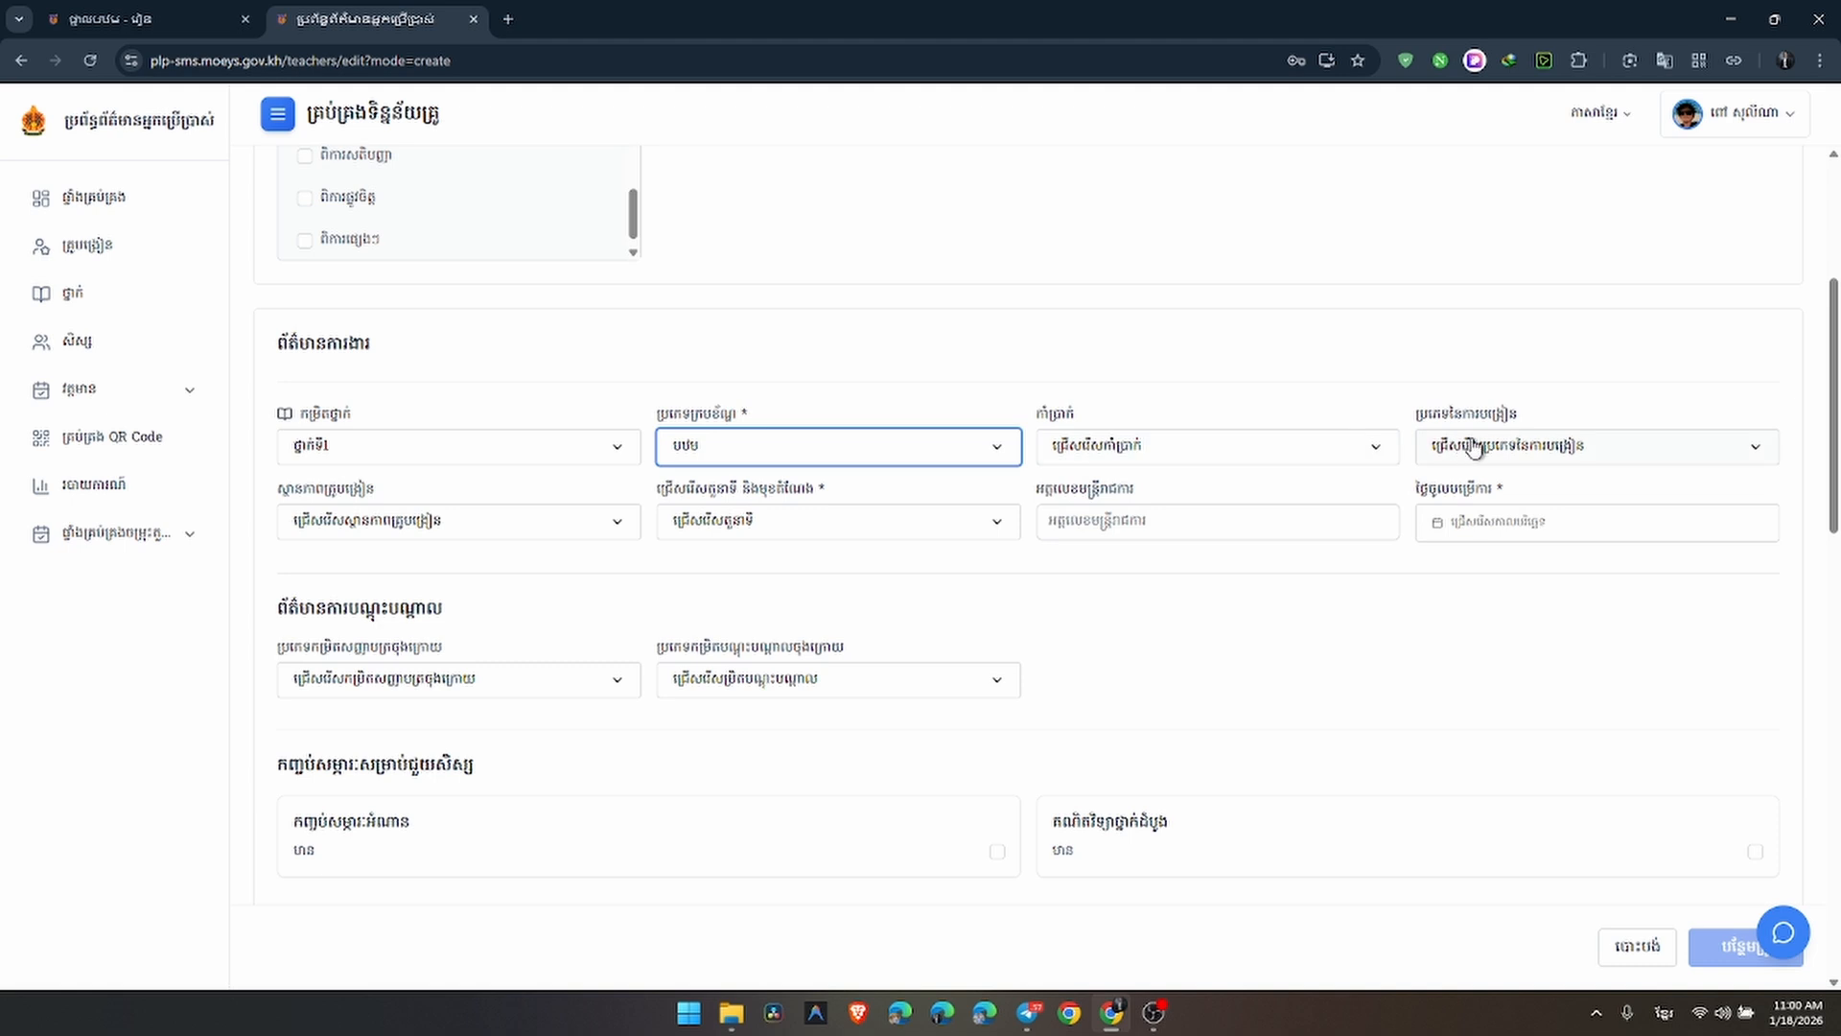
left_click(773, 533)
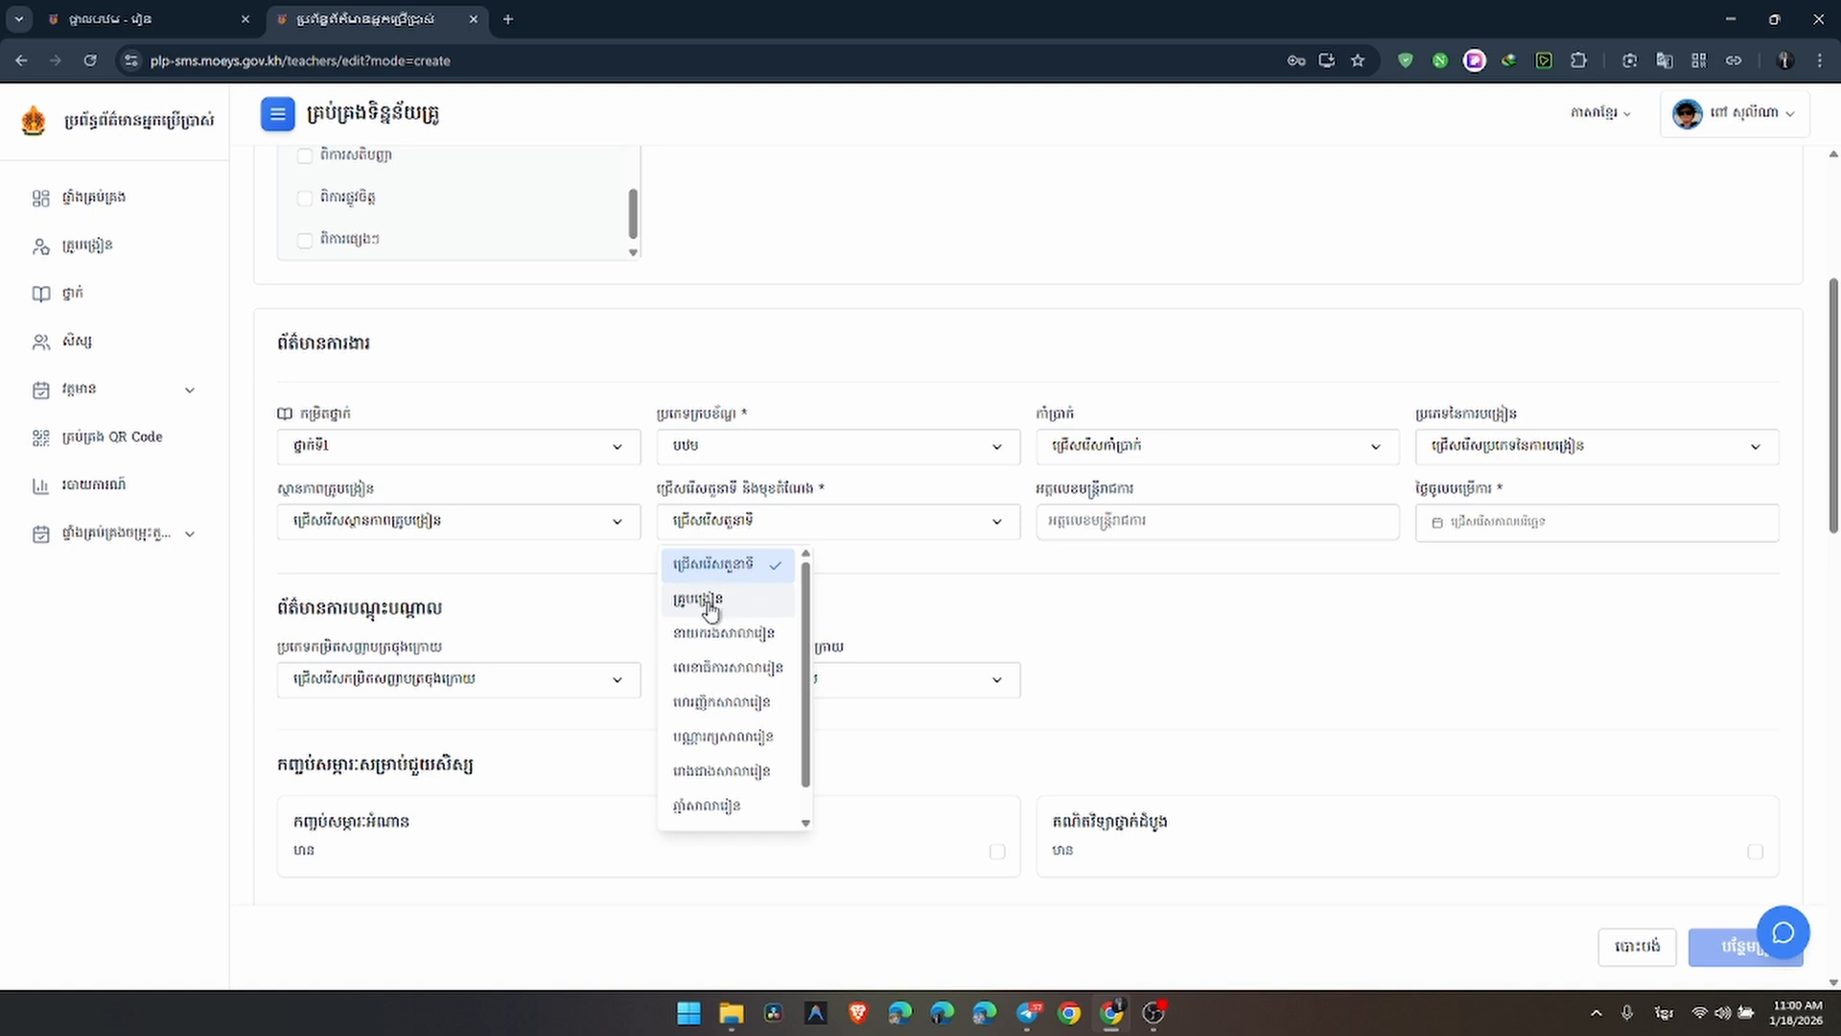
left_click(711, 606)
Toggle the first student-support option to yes and back off, then scroll down
scroll(710, 599, "down", 6)
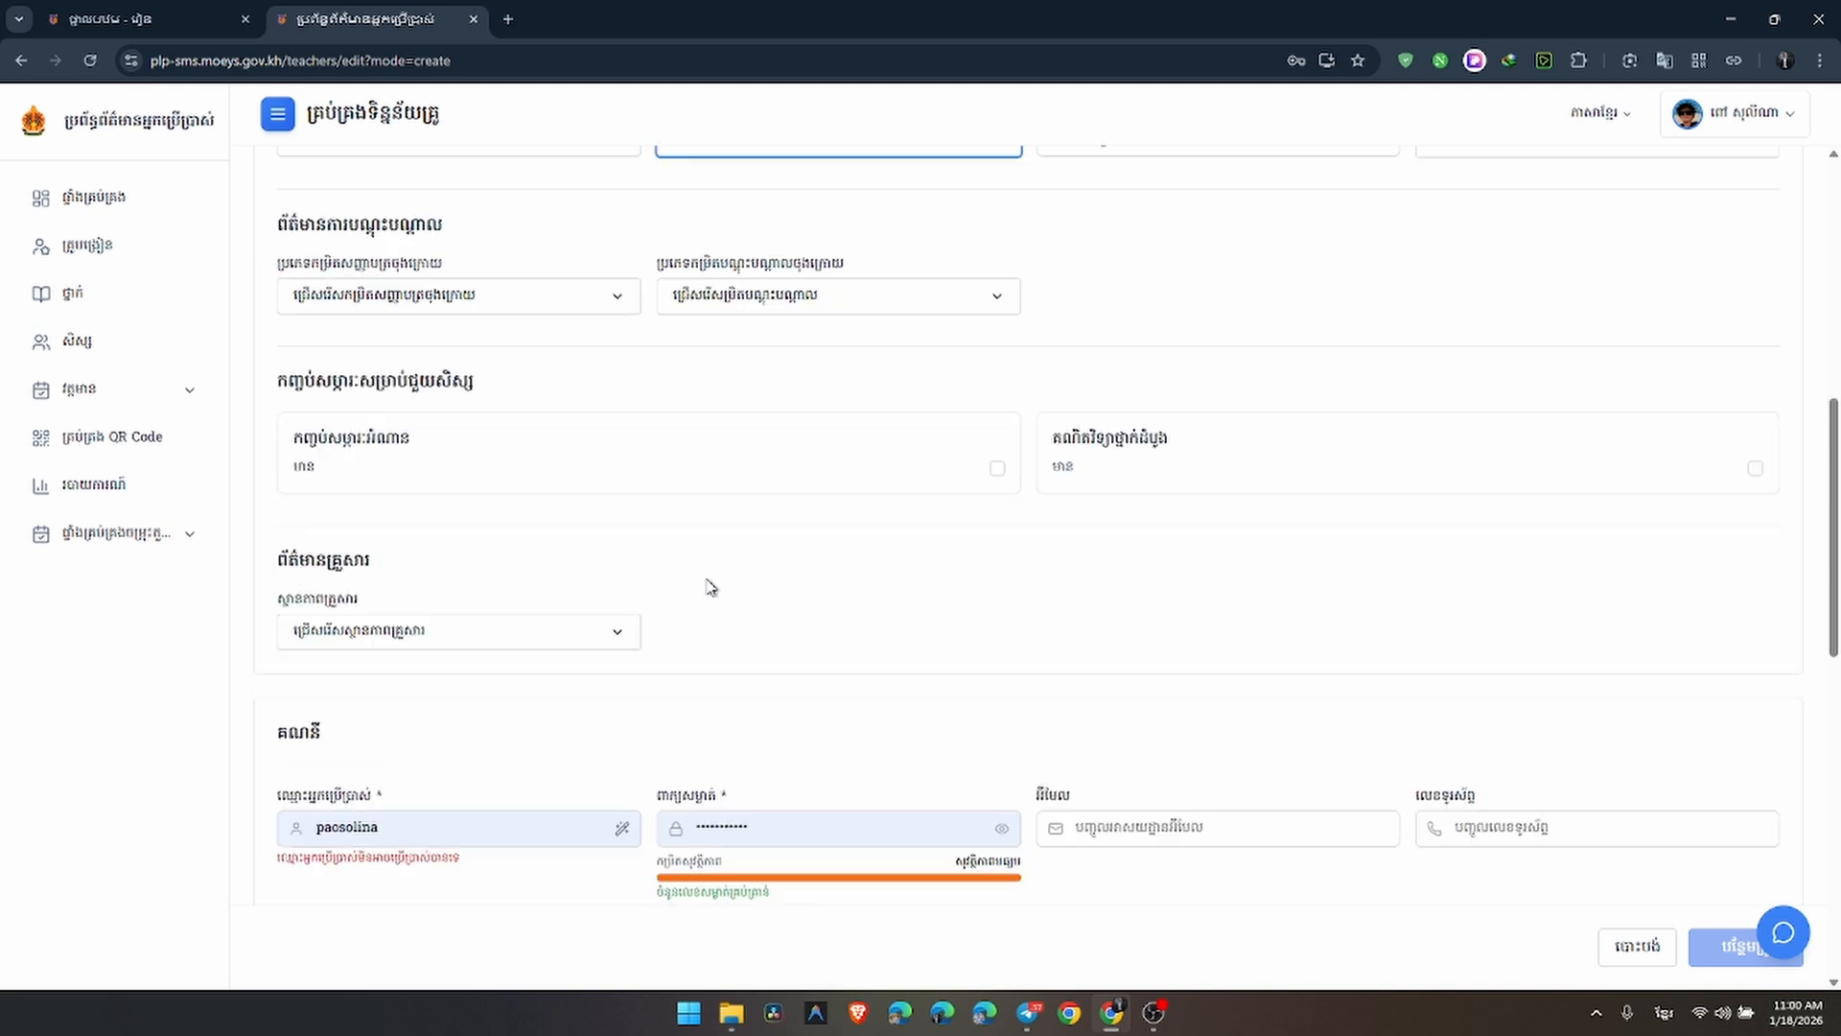
scroll(714, 561, "up", 2)
left_click(997, 469)
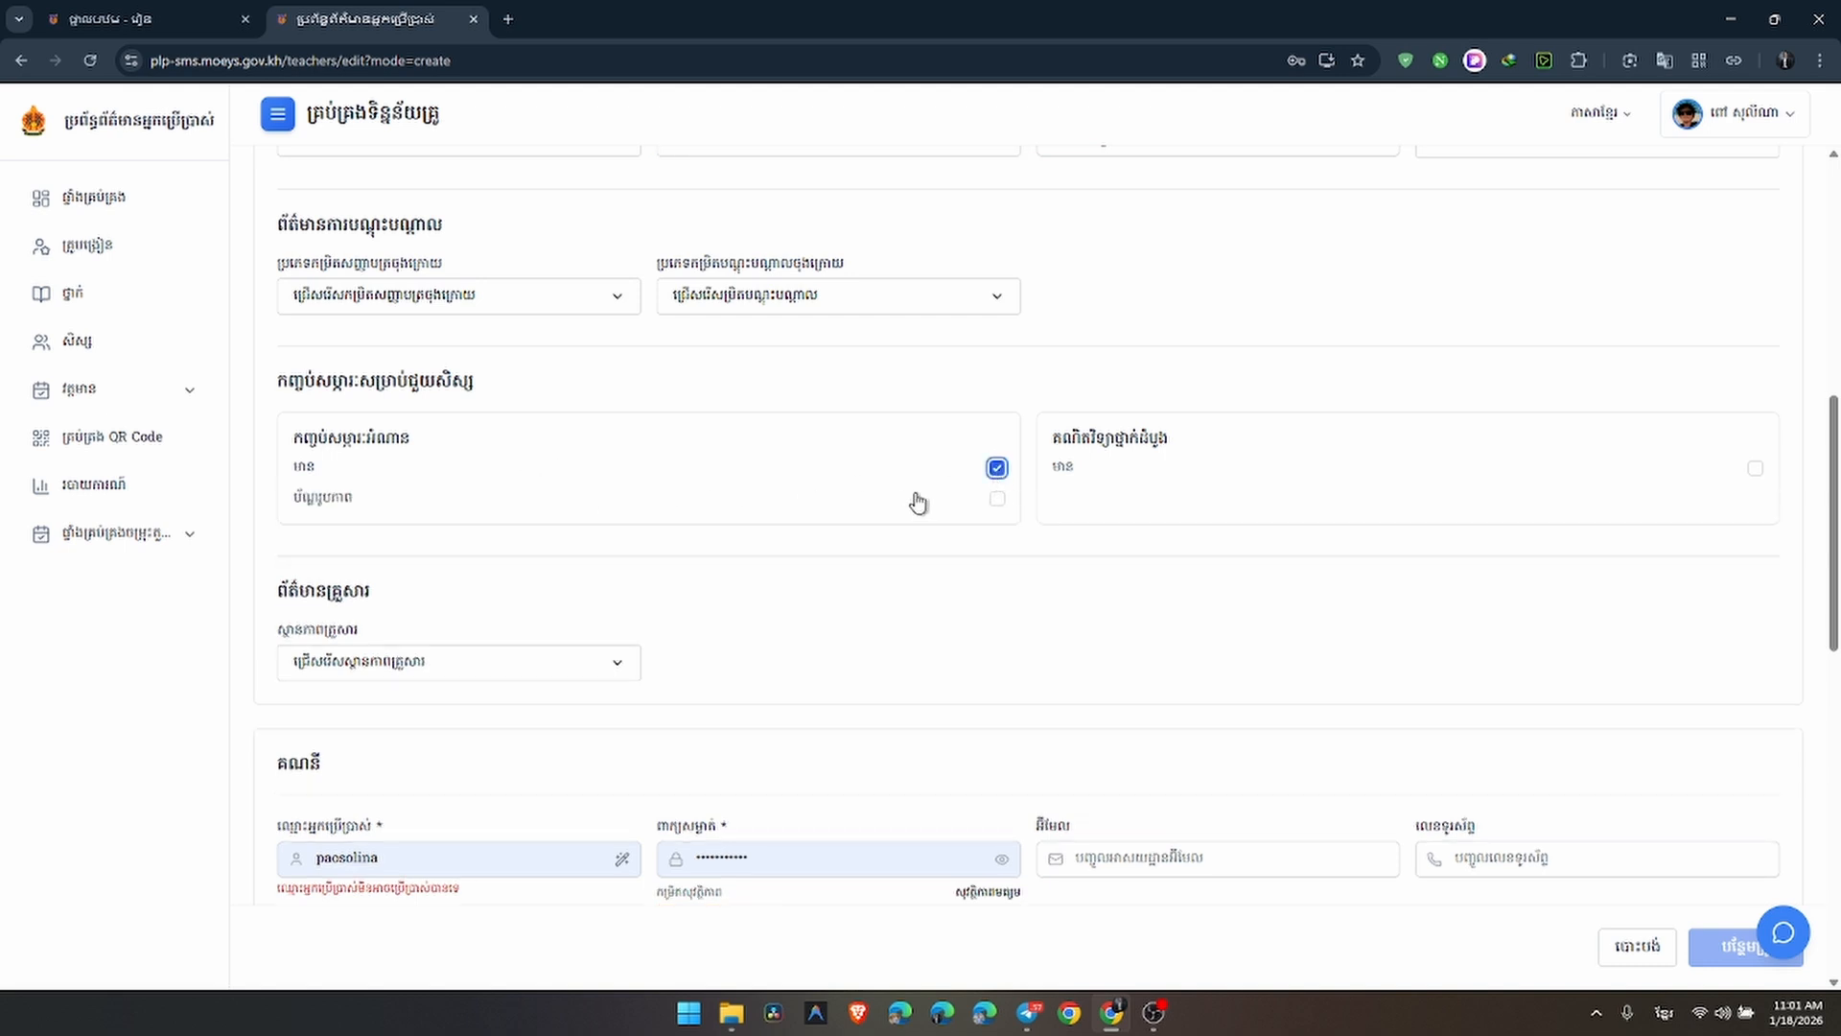
left_click(998, 469)
scroll(703, 473, "down", 2)
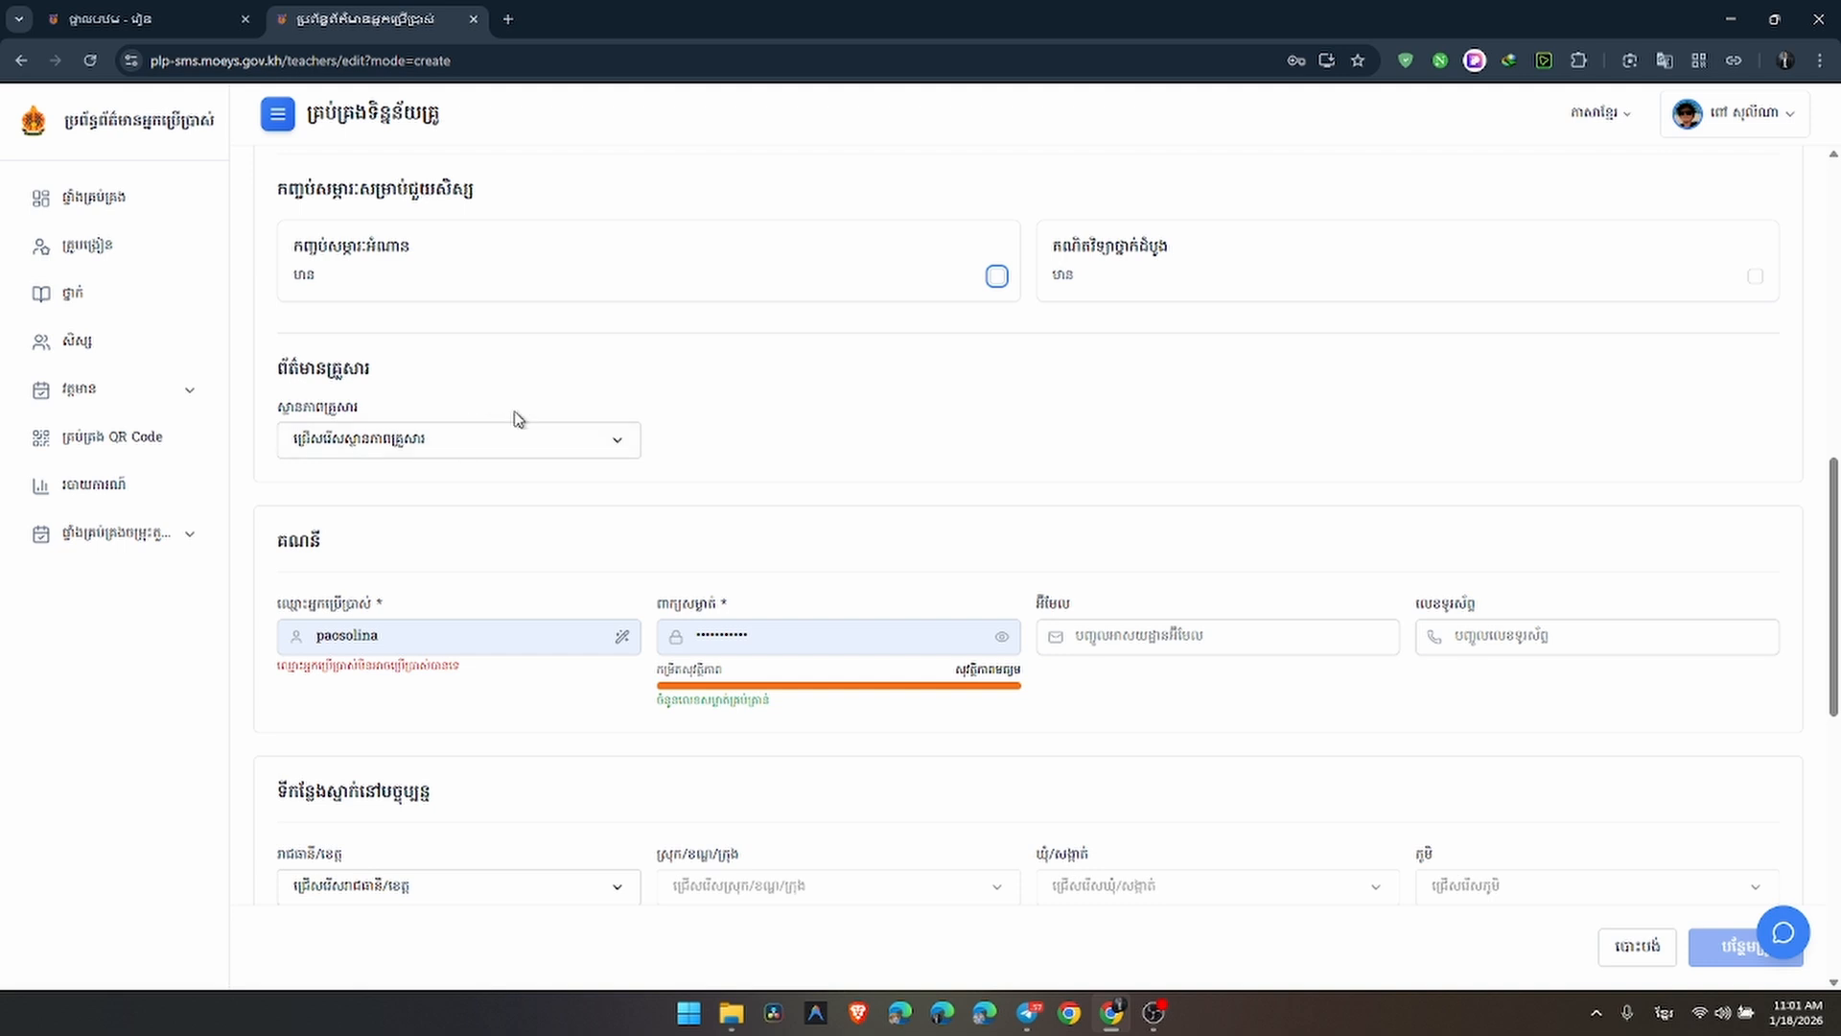
scroll(576, 345, "down", 2)
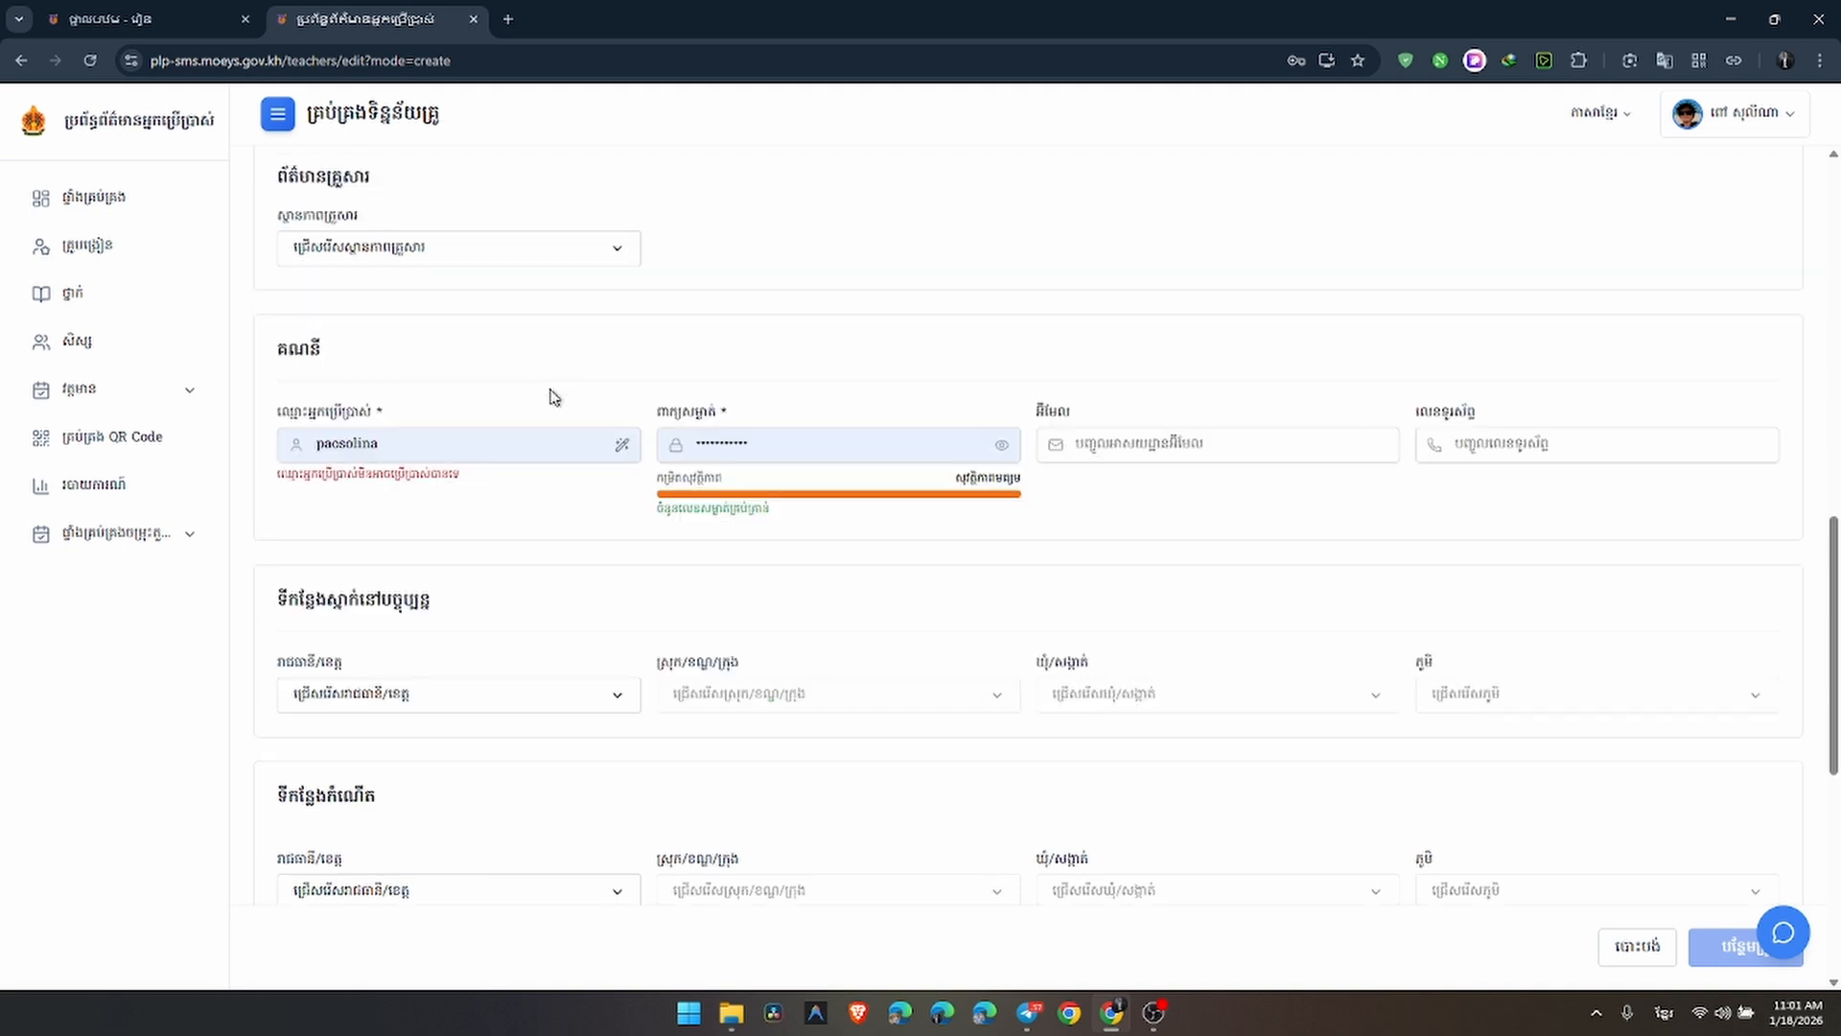
Replace the prefilled login username with the teacher's new username
left_click(507, 433)
key("BackSpace")
key("BackSpace")
key("BackSpace")
key("BackSpace")
key("BackSpace")
key("BackSpace")
key("BackSpace")
key("BackSpace")
key("BackSpace")
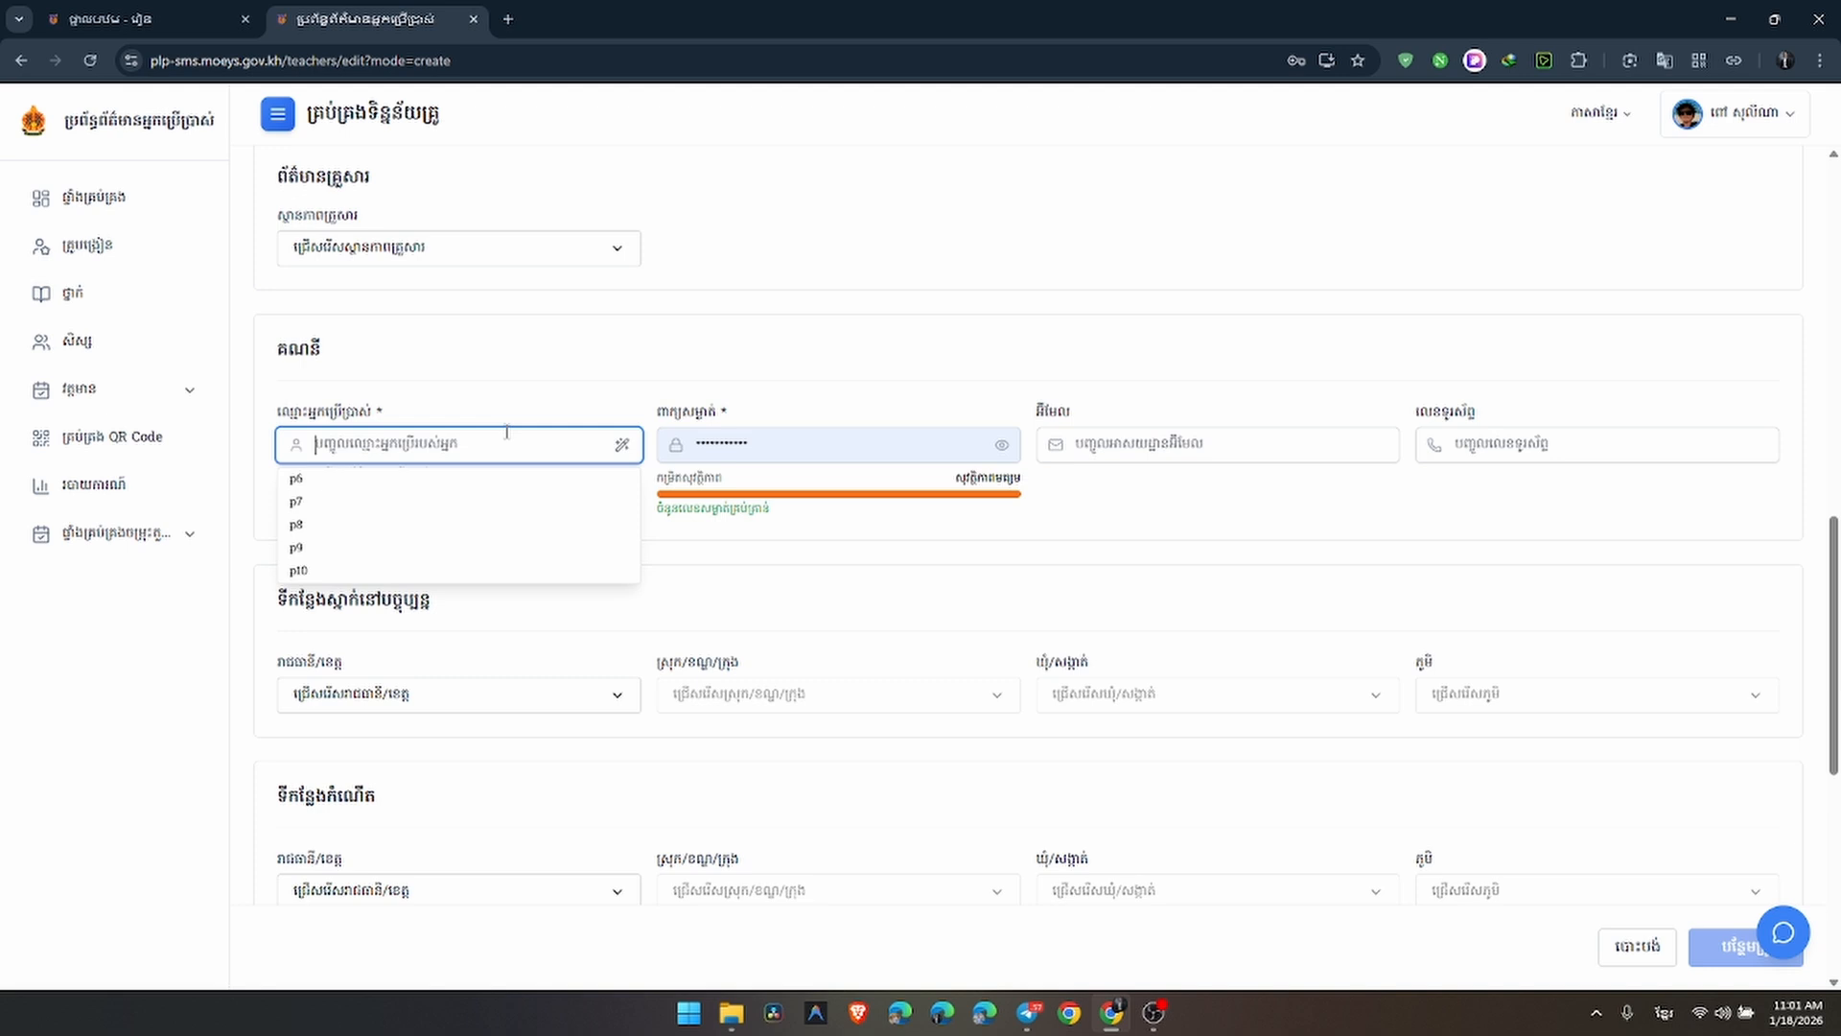
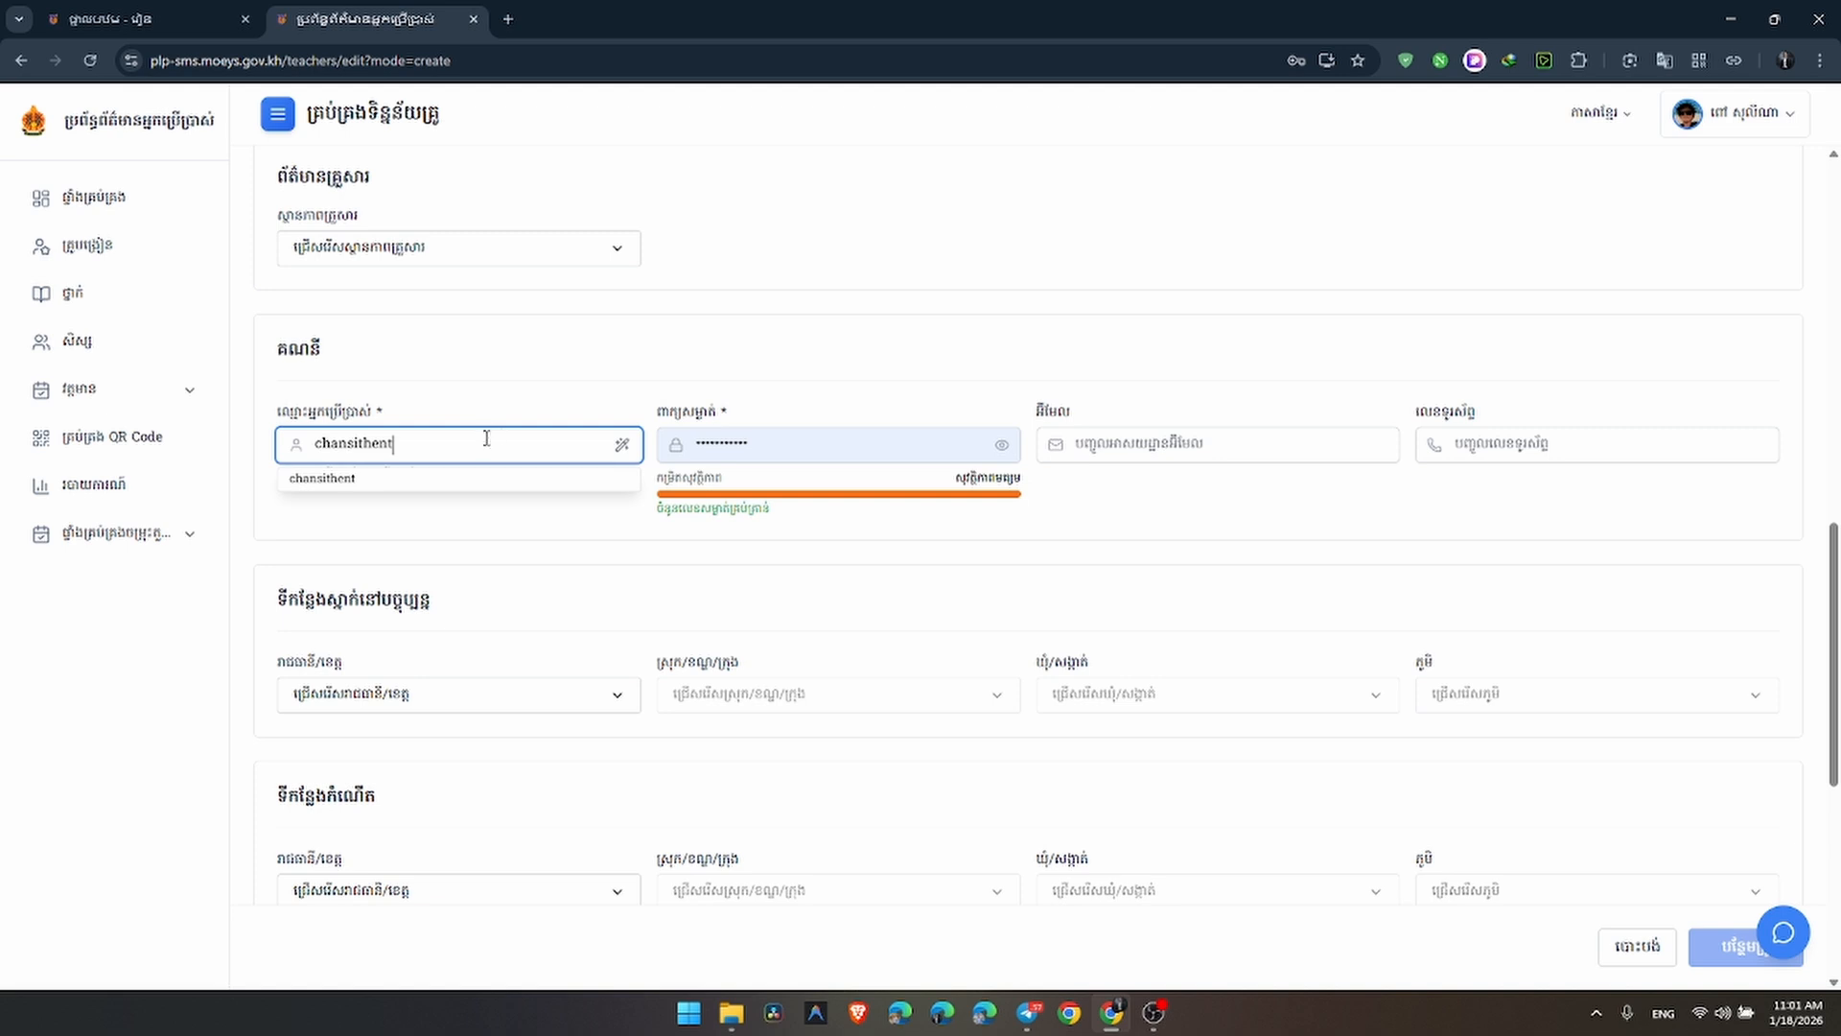
left_click(519, 385)
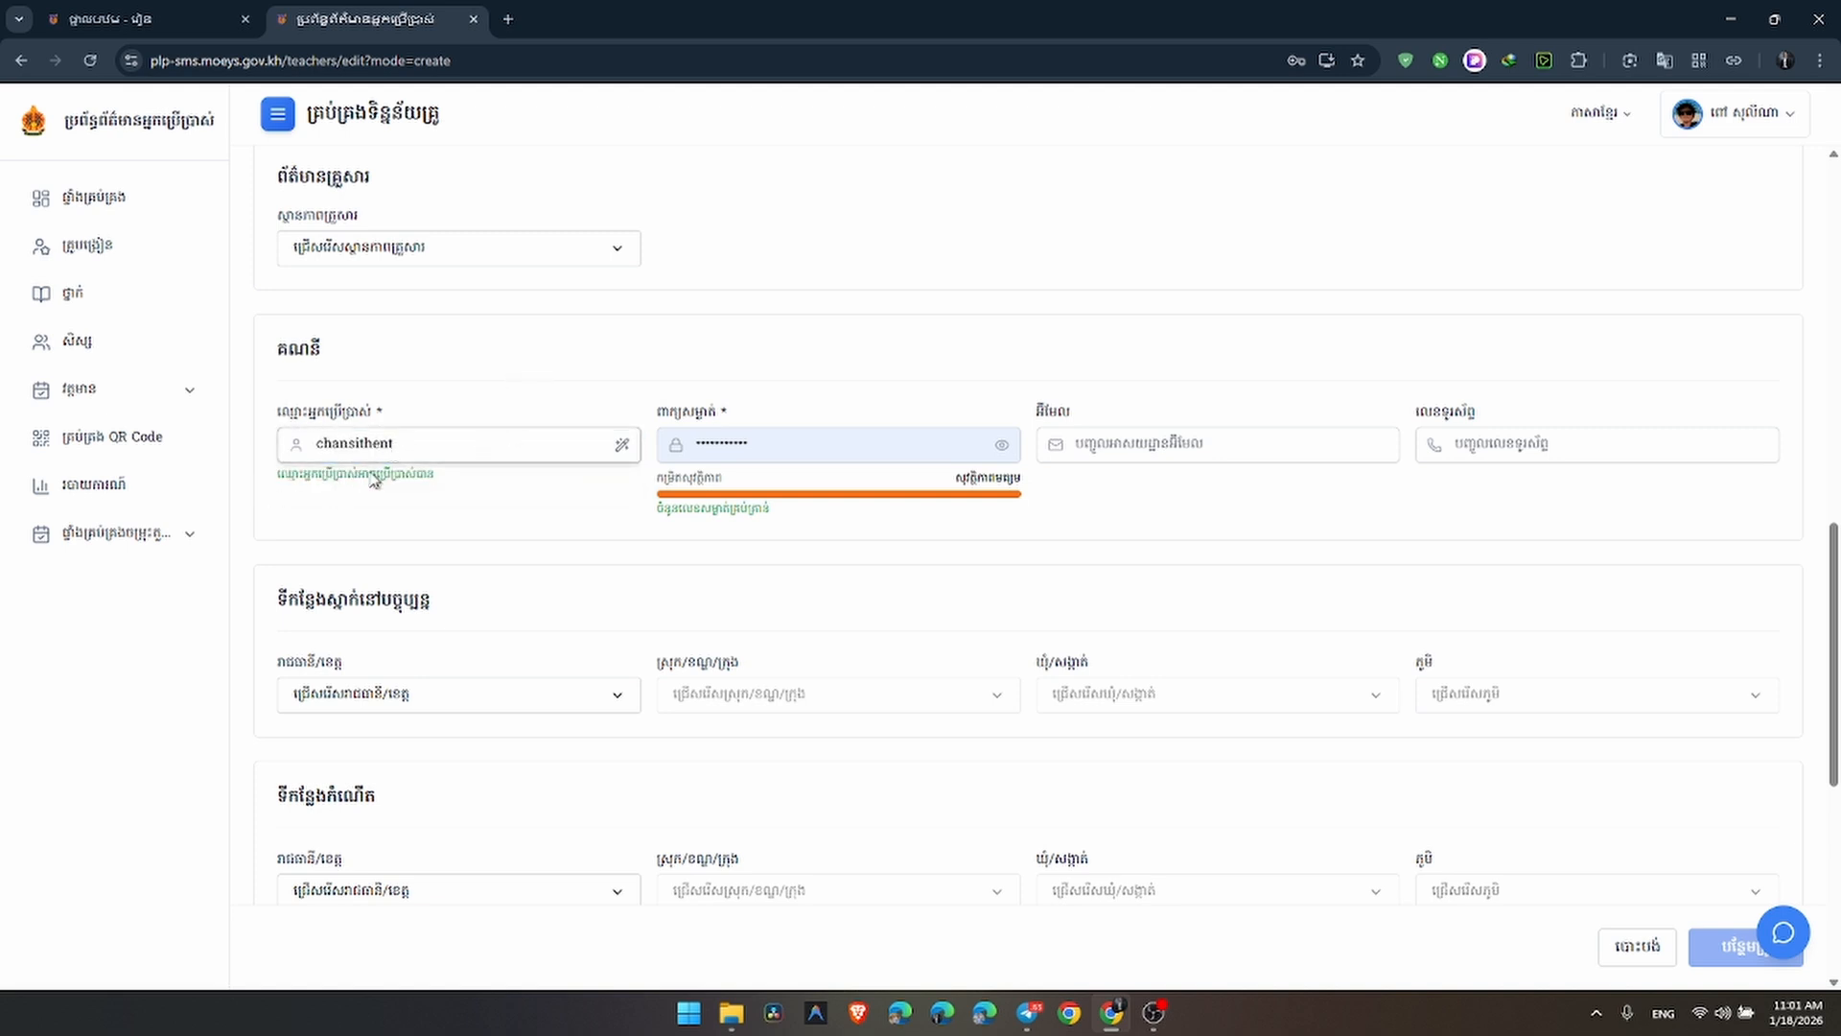
Delete and retype the username's last letter so the availability check passes
left_click(435, 446)
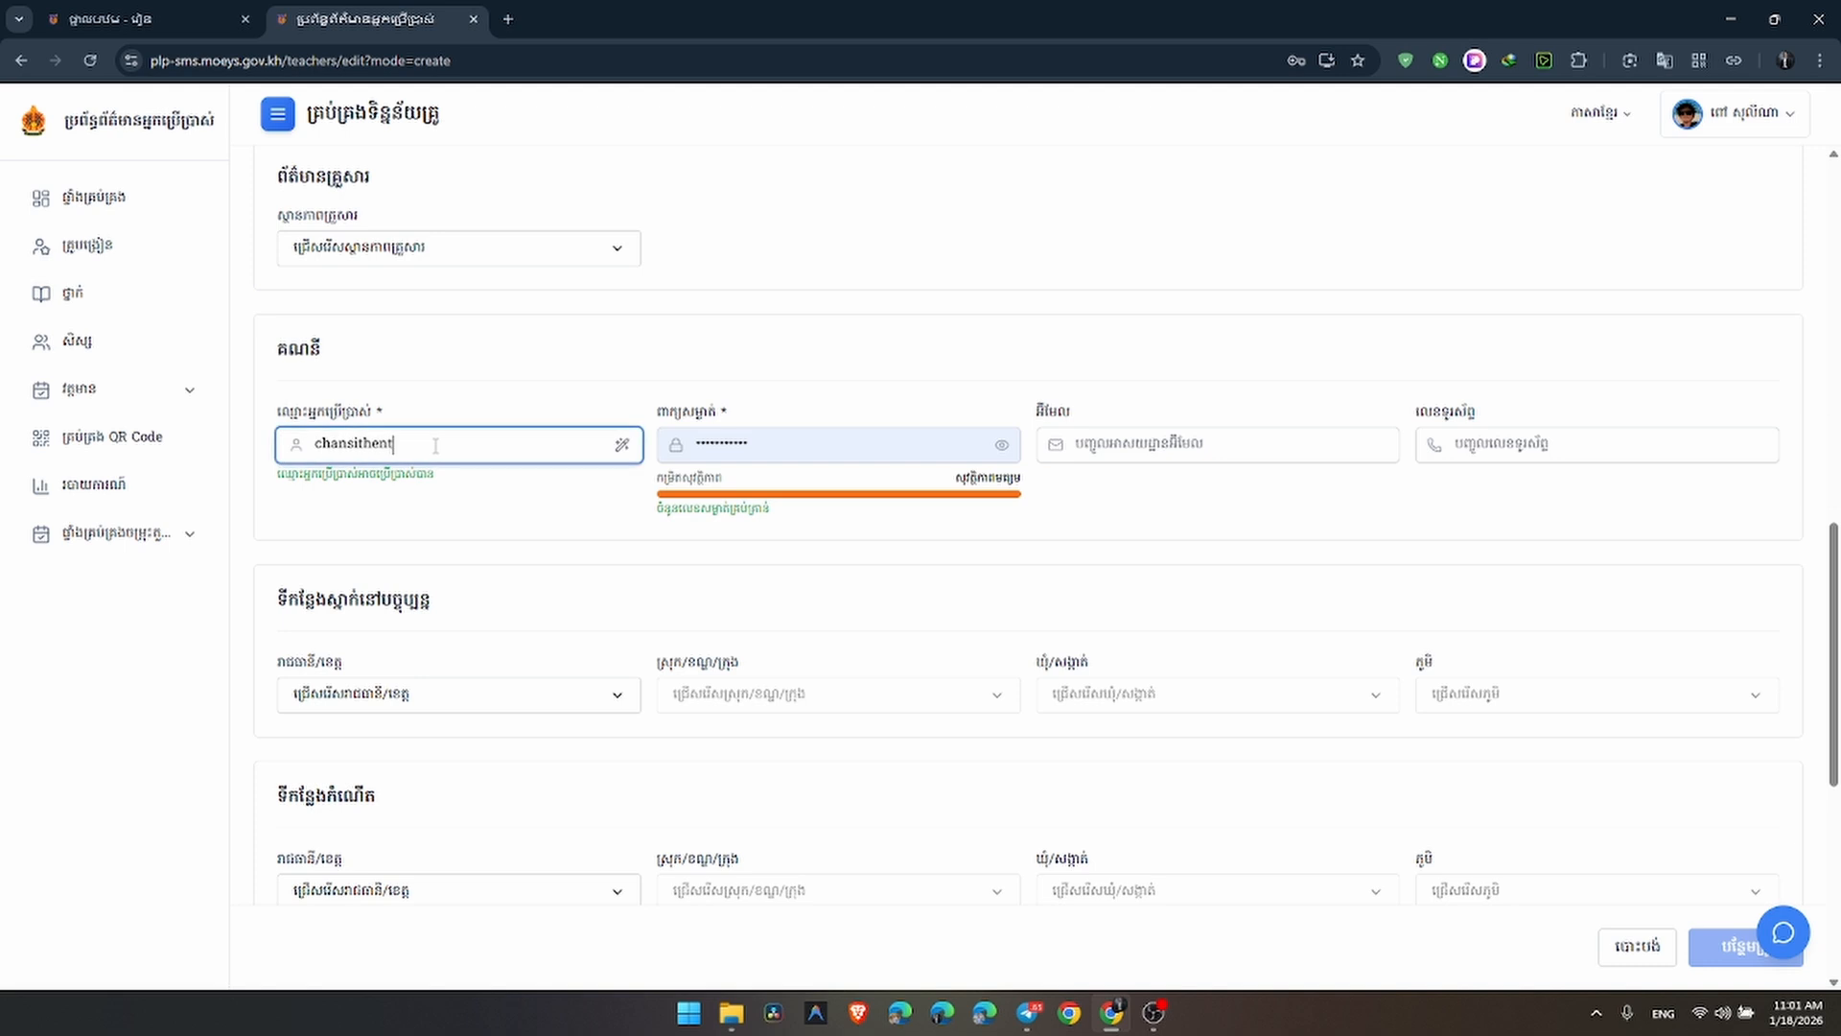
key("BackSpace")
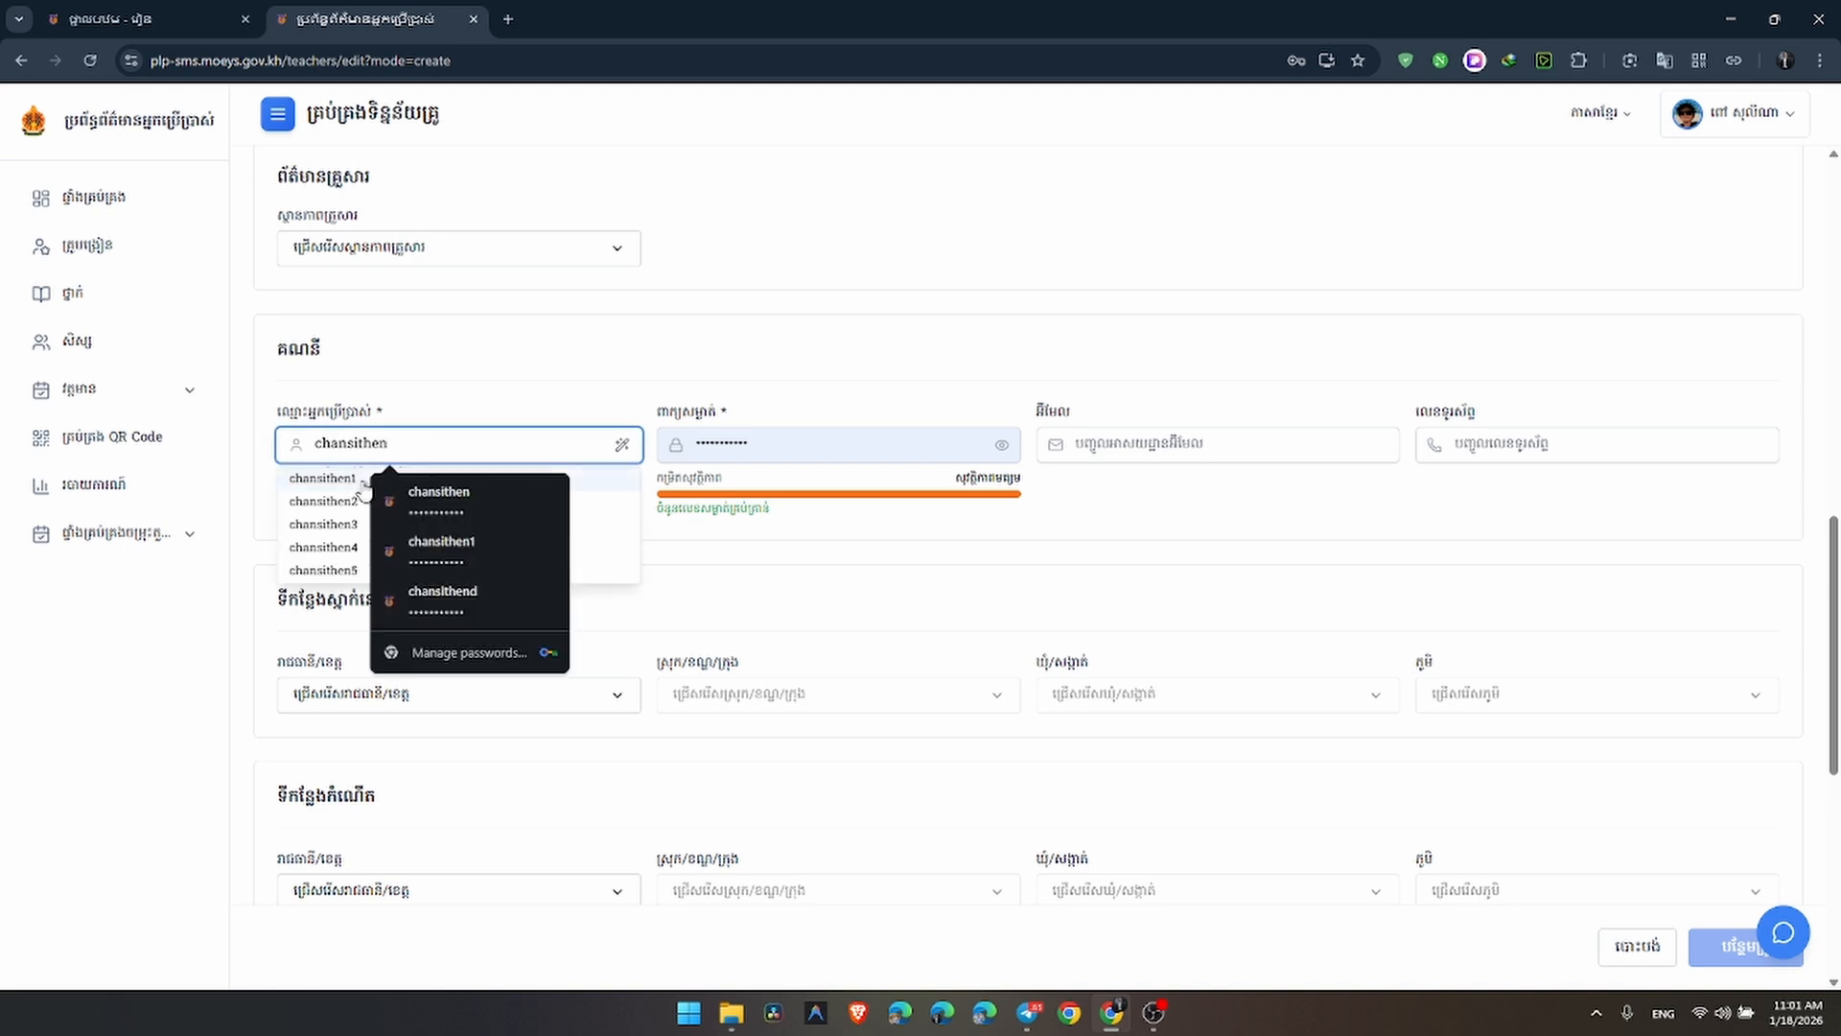
left_click(521, 361)
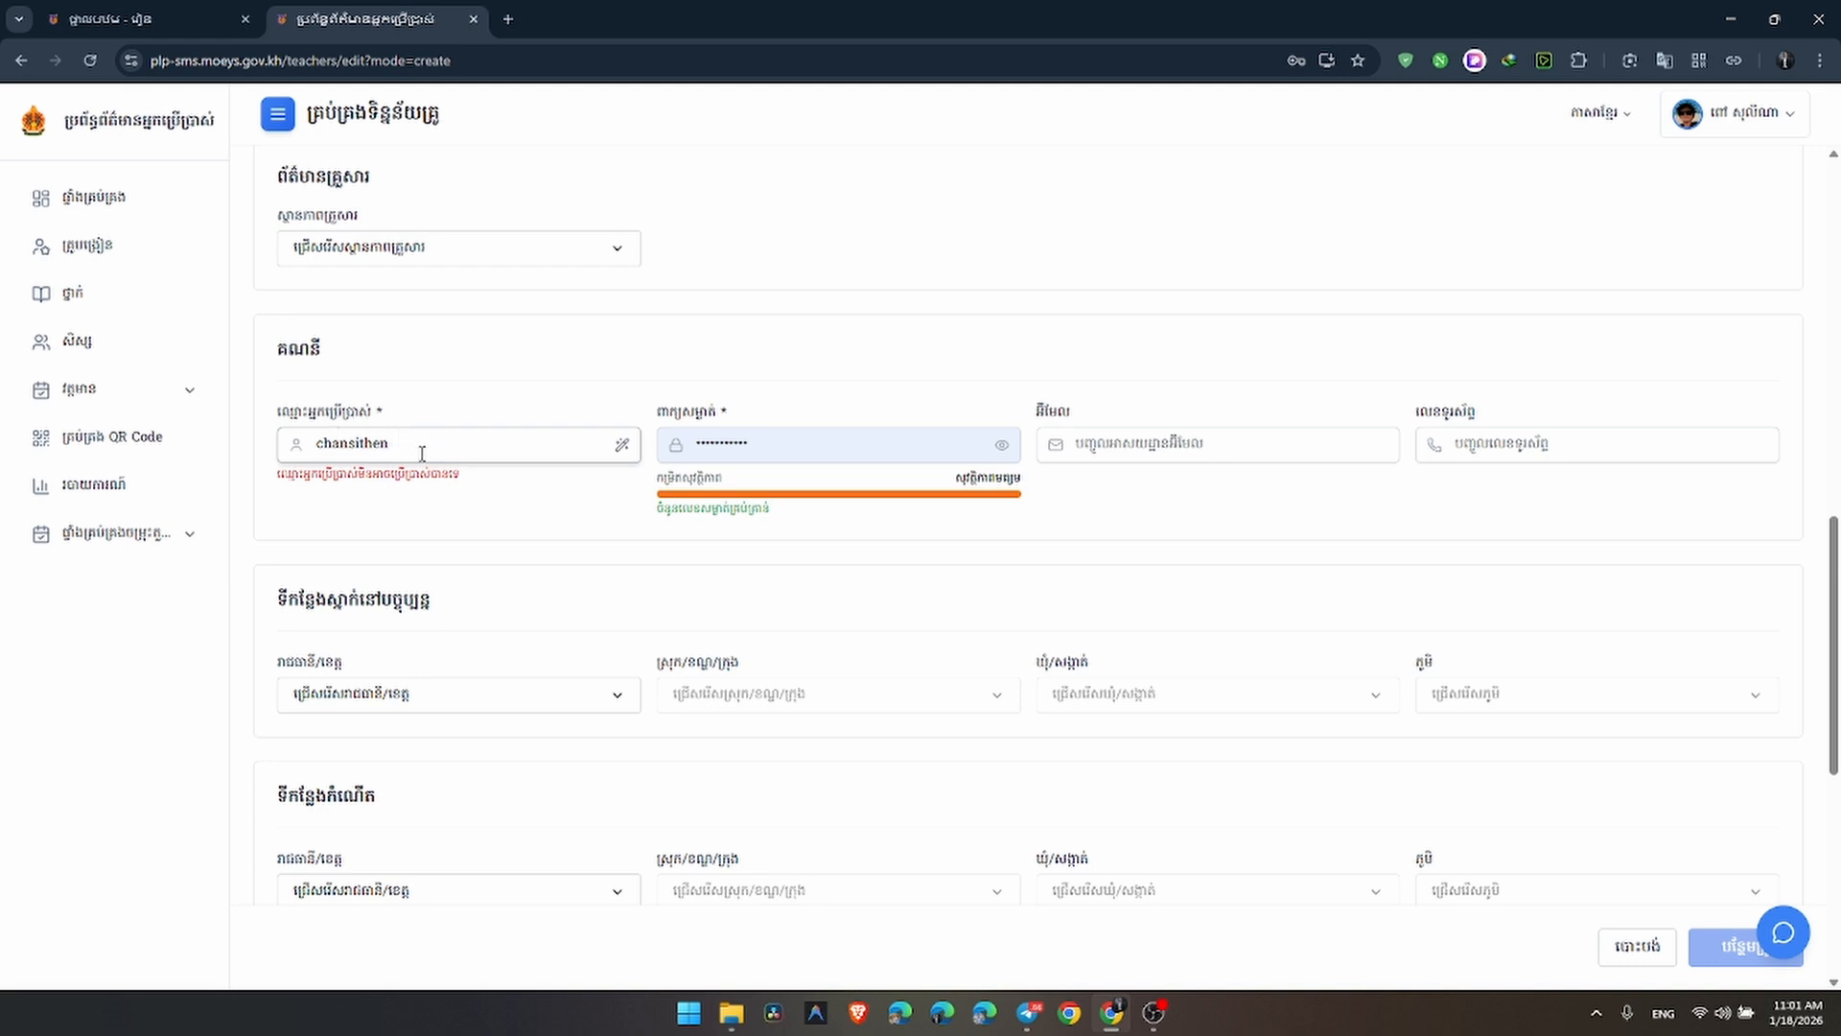
left_click(423, 449)
type("t")
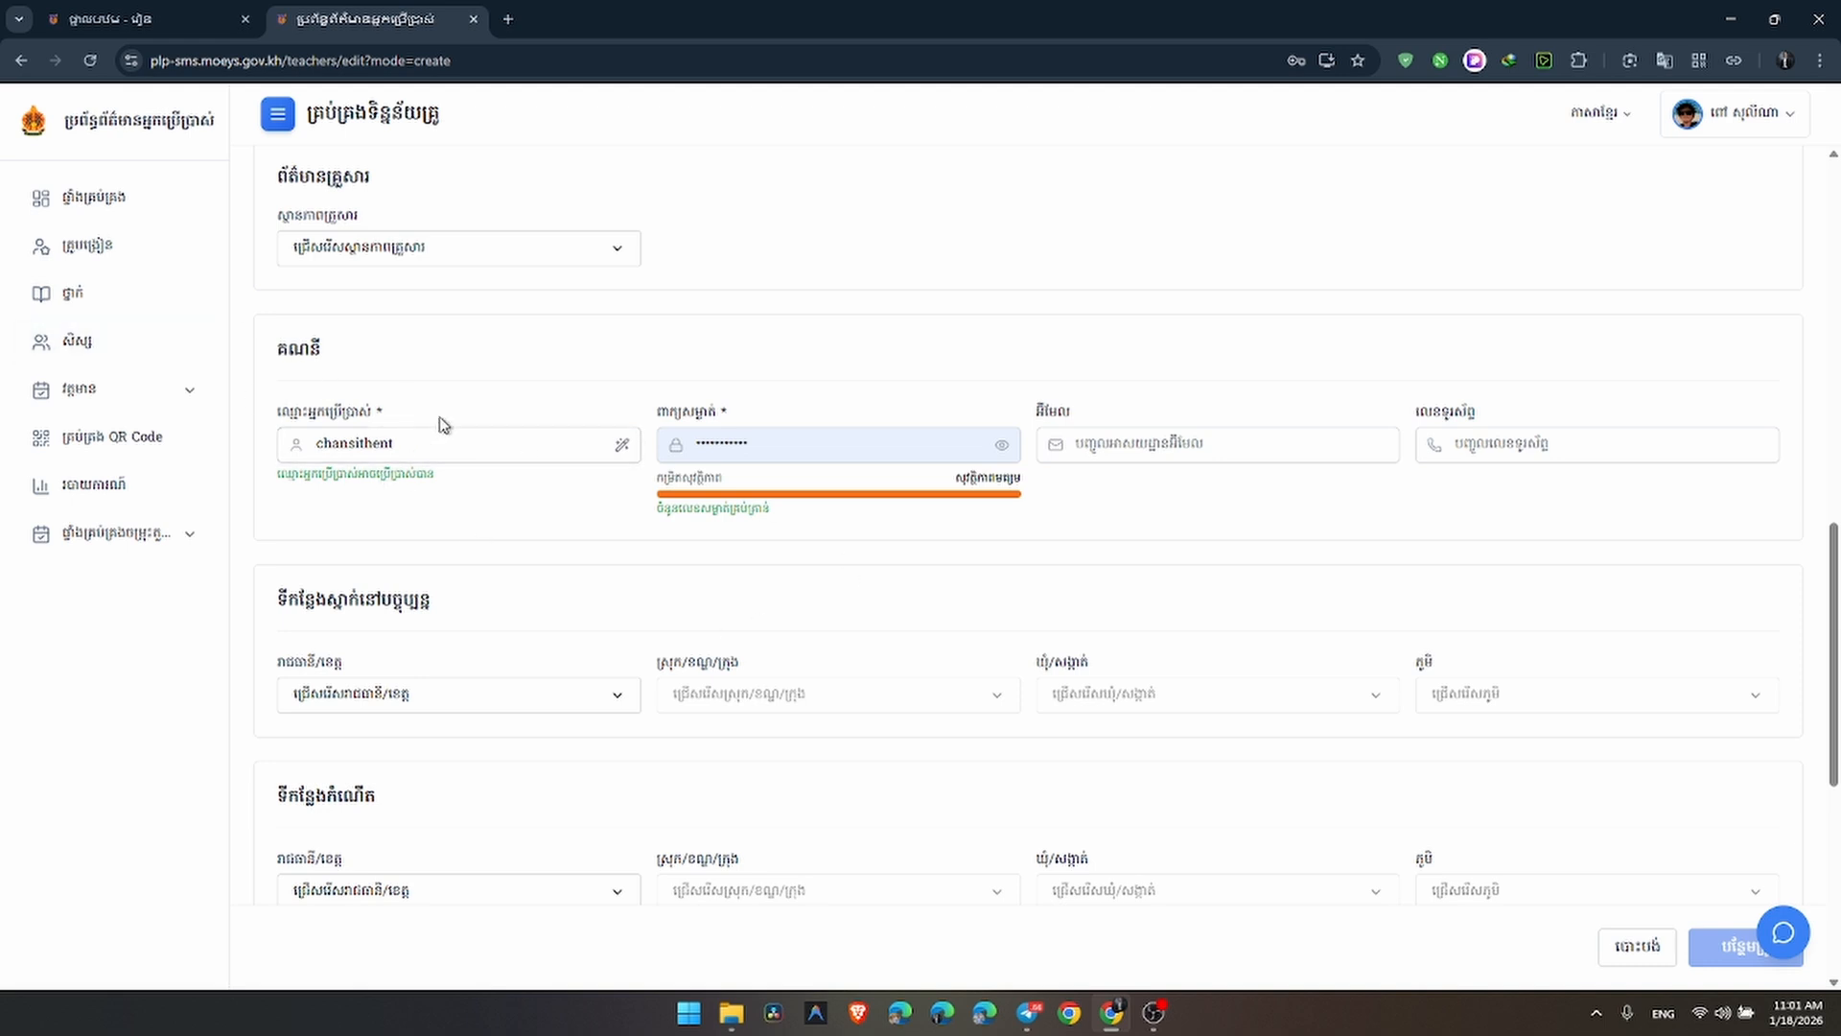
Unmask the account password and replace it with a new, longer password
left_click(838, 444)
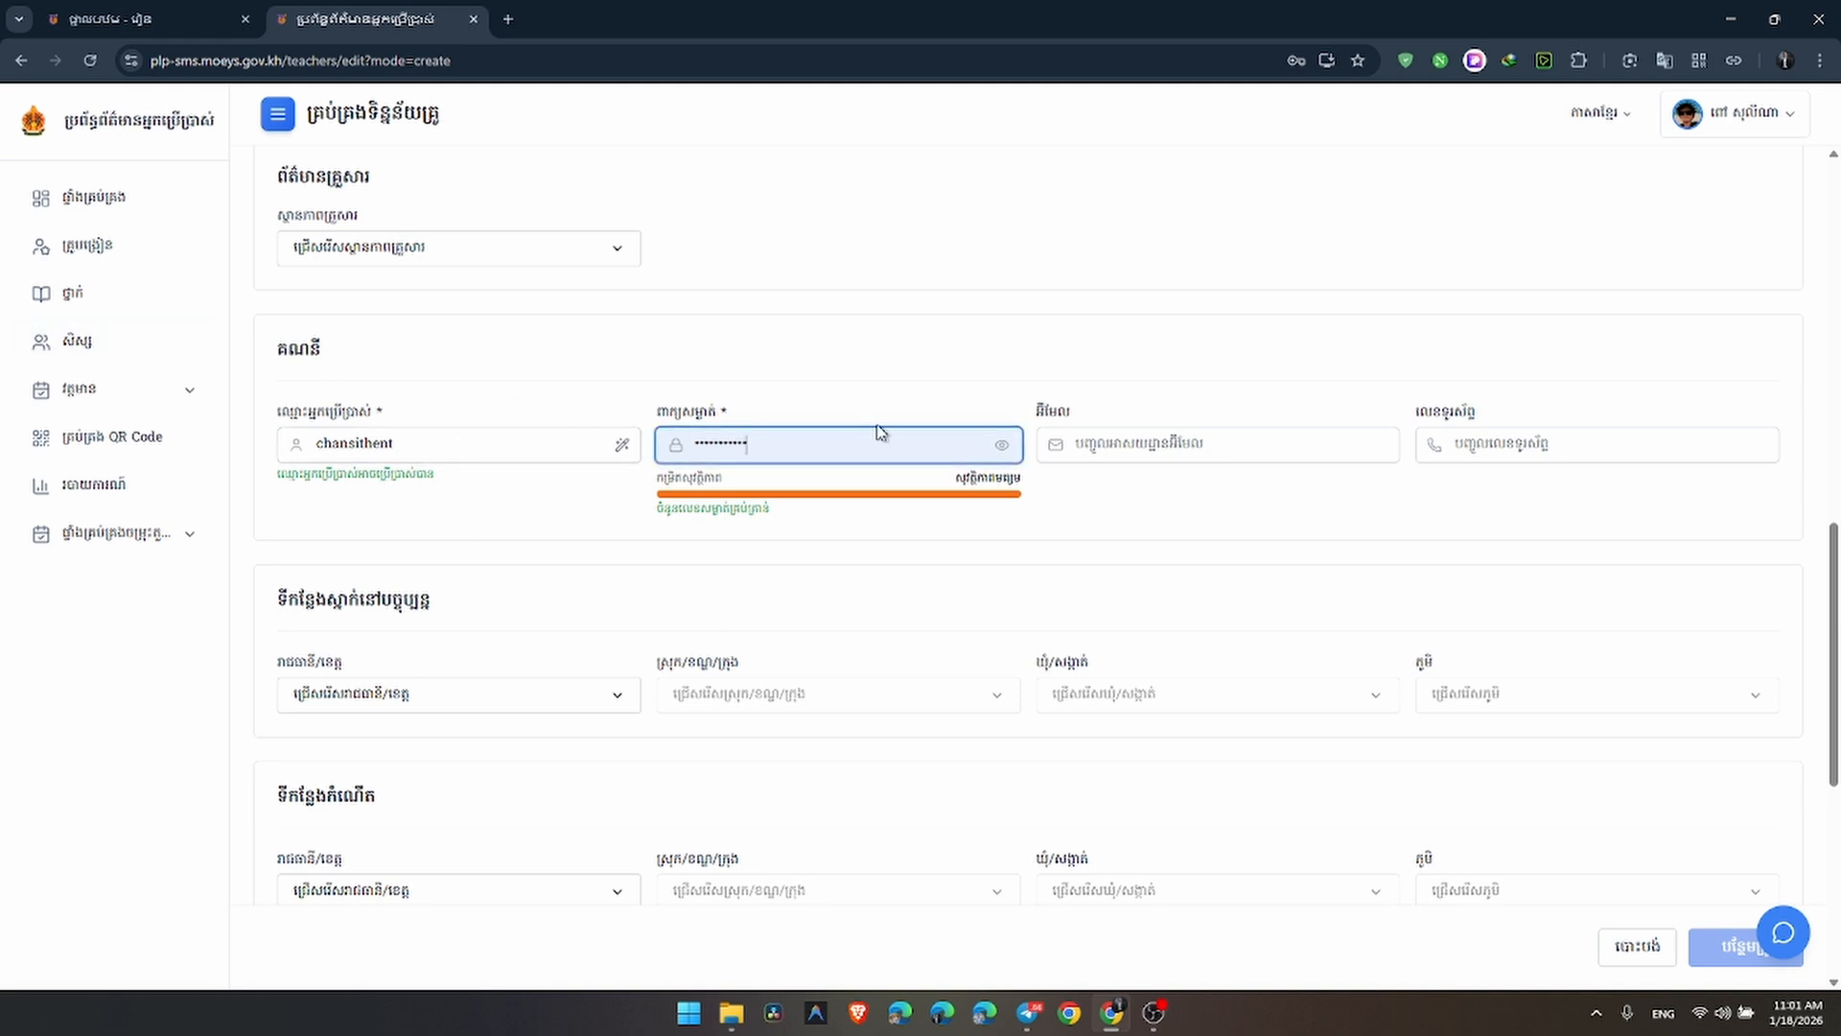
left_click(1000, 446)
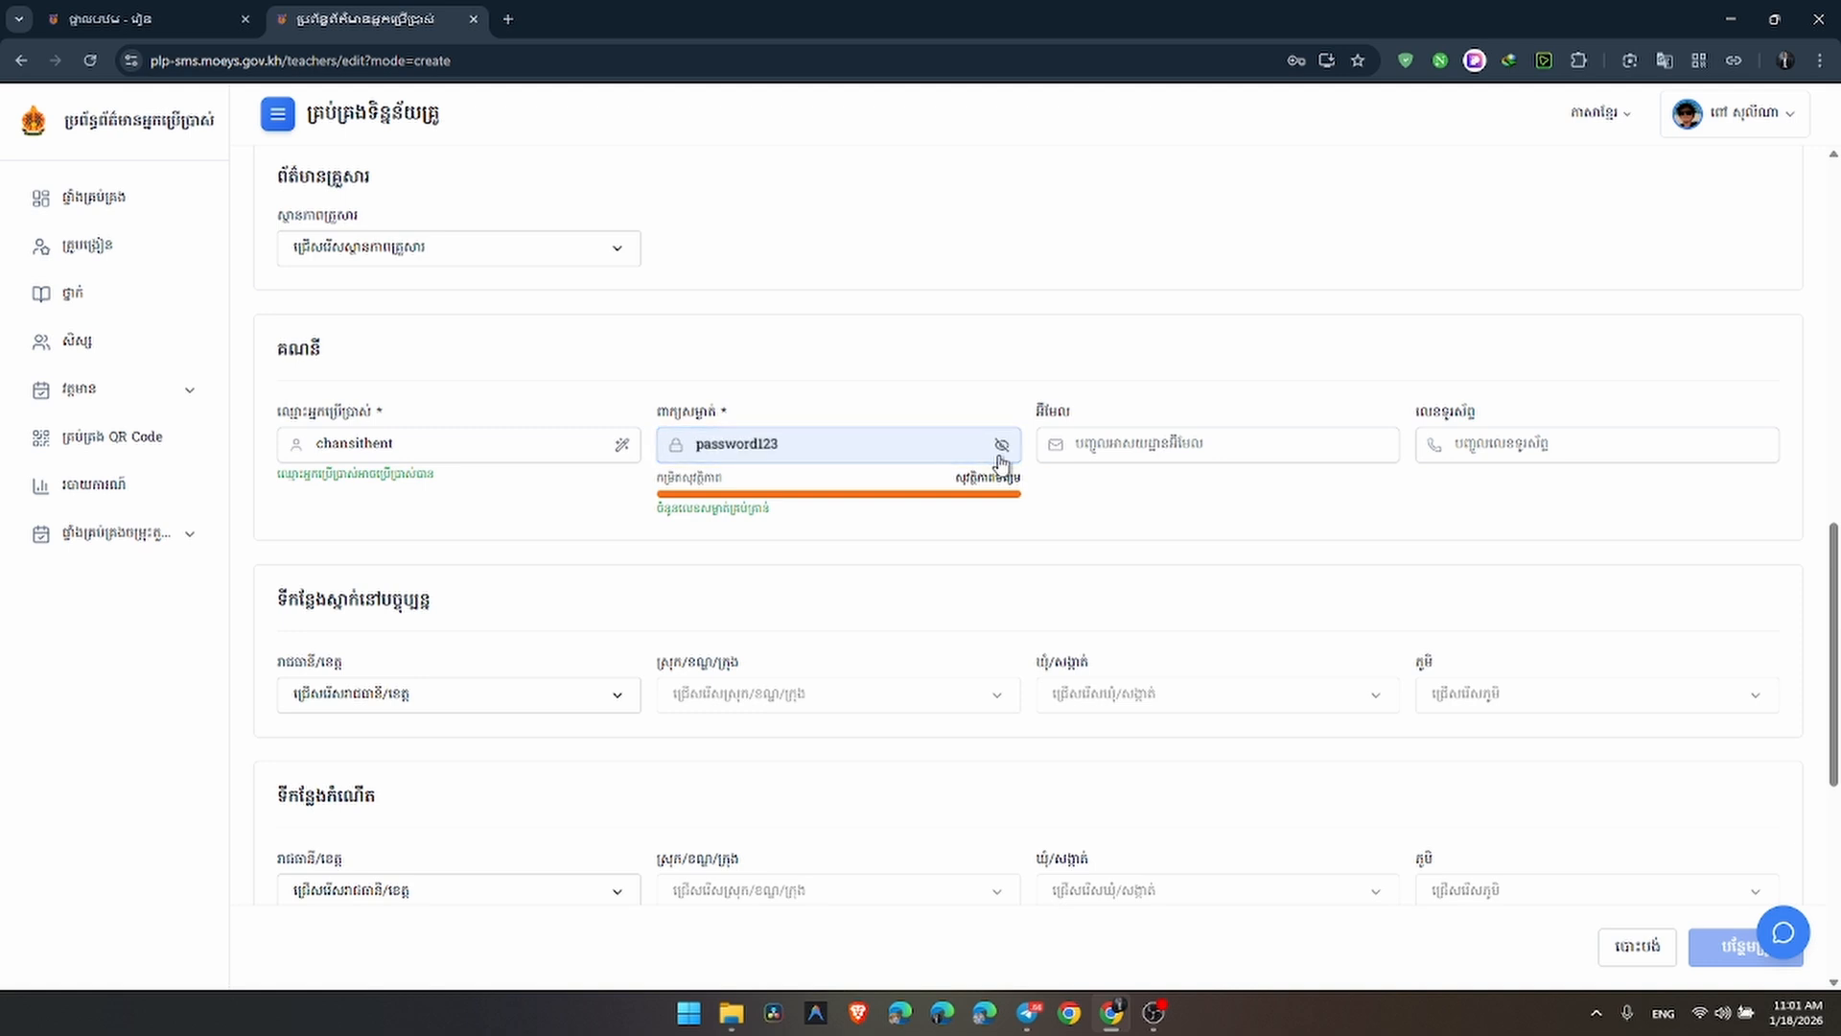
key("BackSpace")
key("BackSpace")
key("BackSpace")
key("BackSpace")
key("BackSpace")
key("BackSpace")
key("BackSpace")
key("BackSpace")
key("BackSpace")
key("BackSpace")
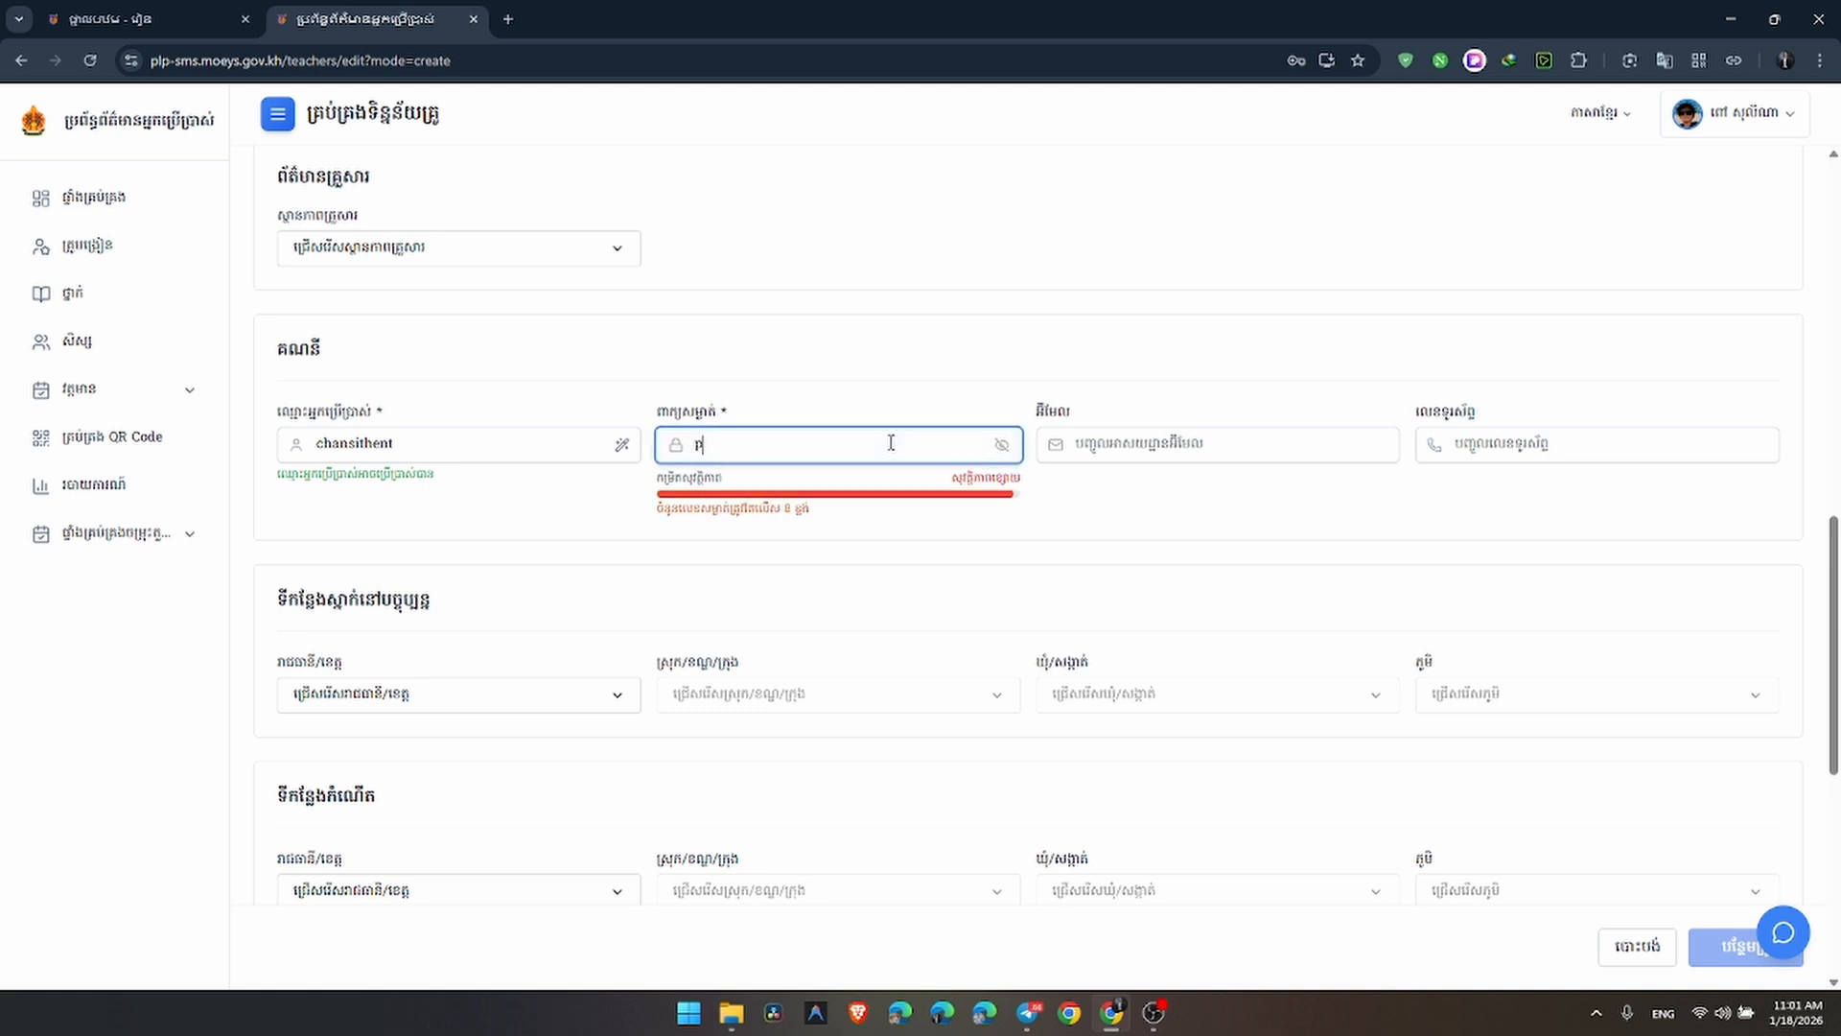
type("234")
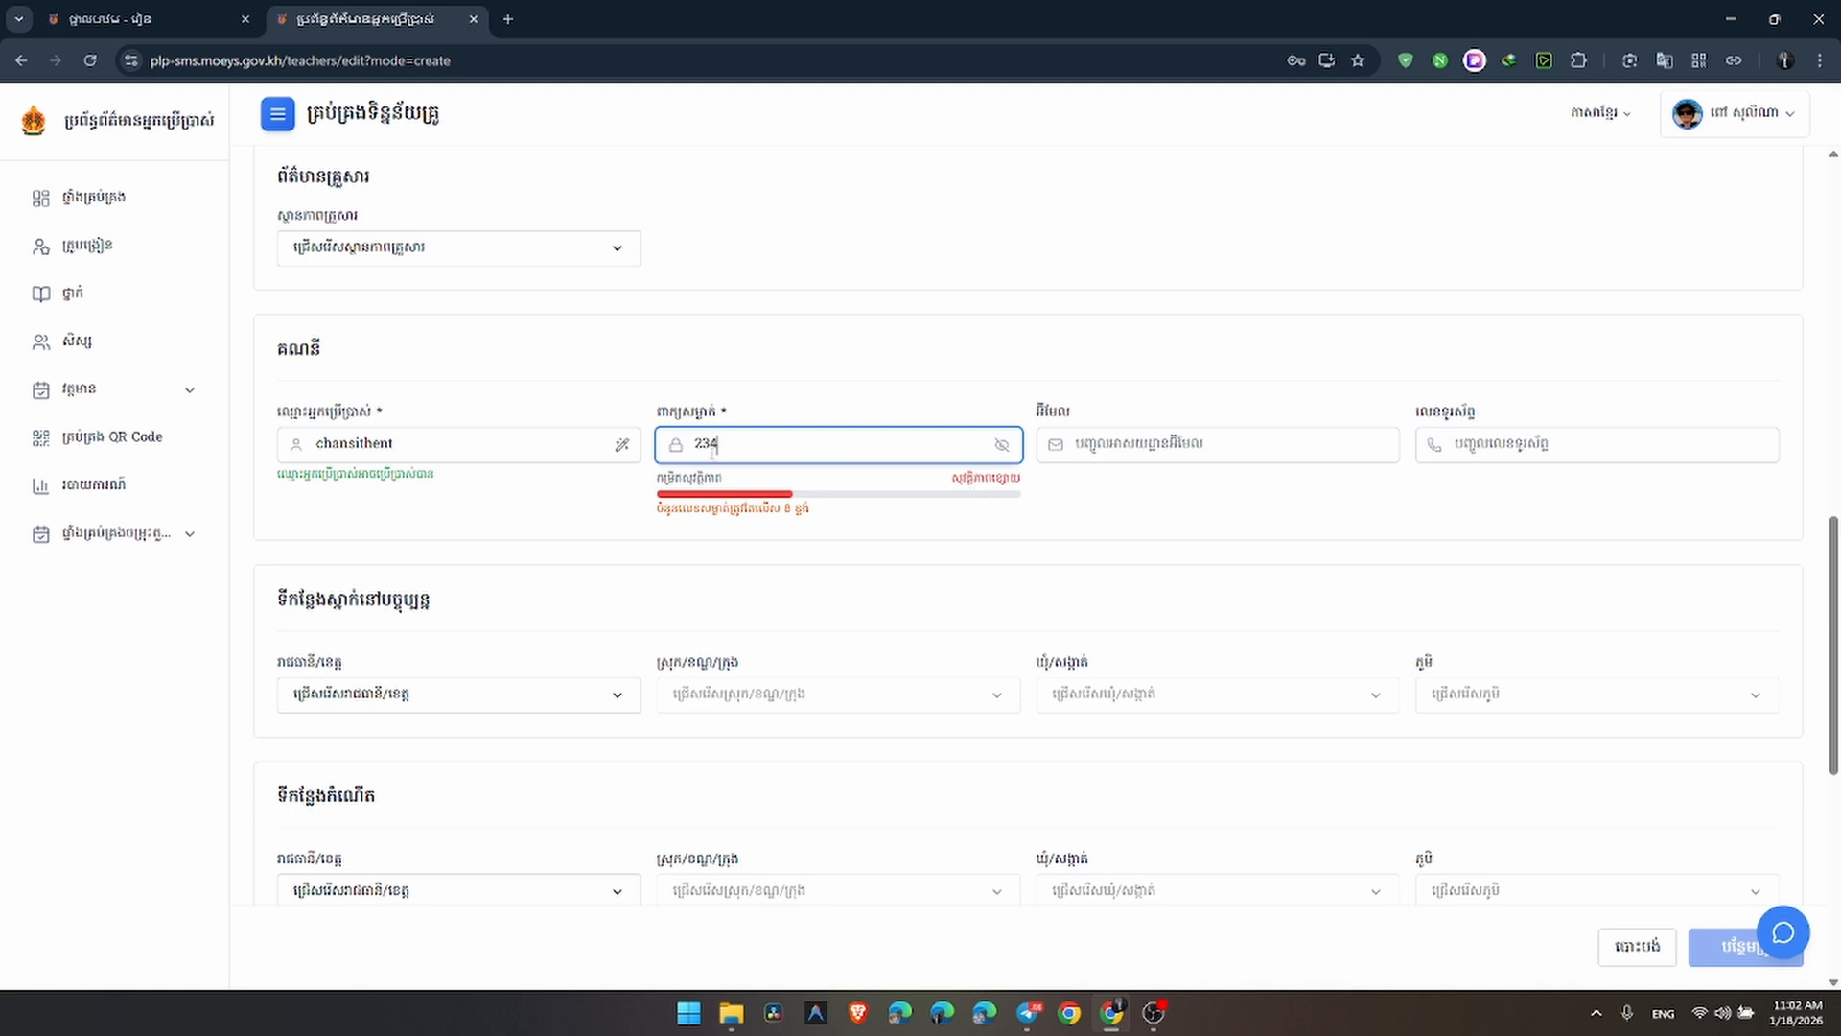
double_click(710, 445)
type("pass")
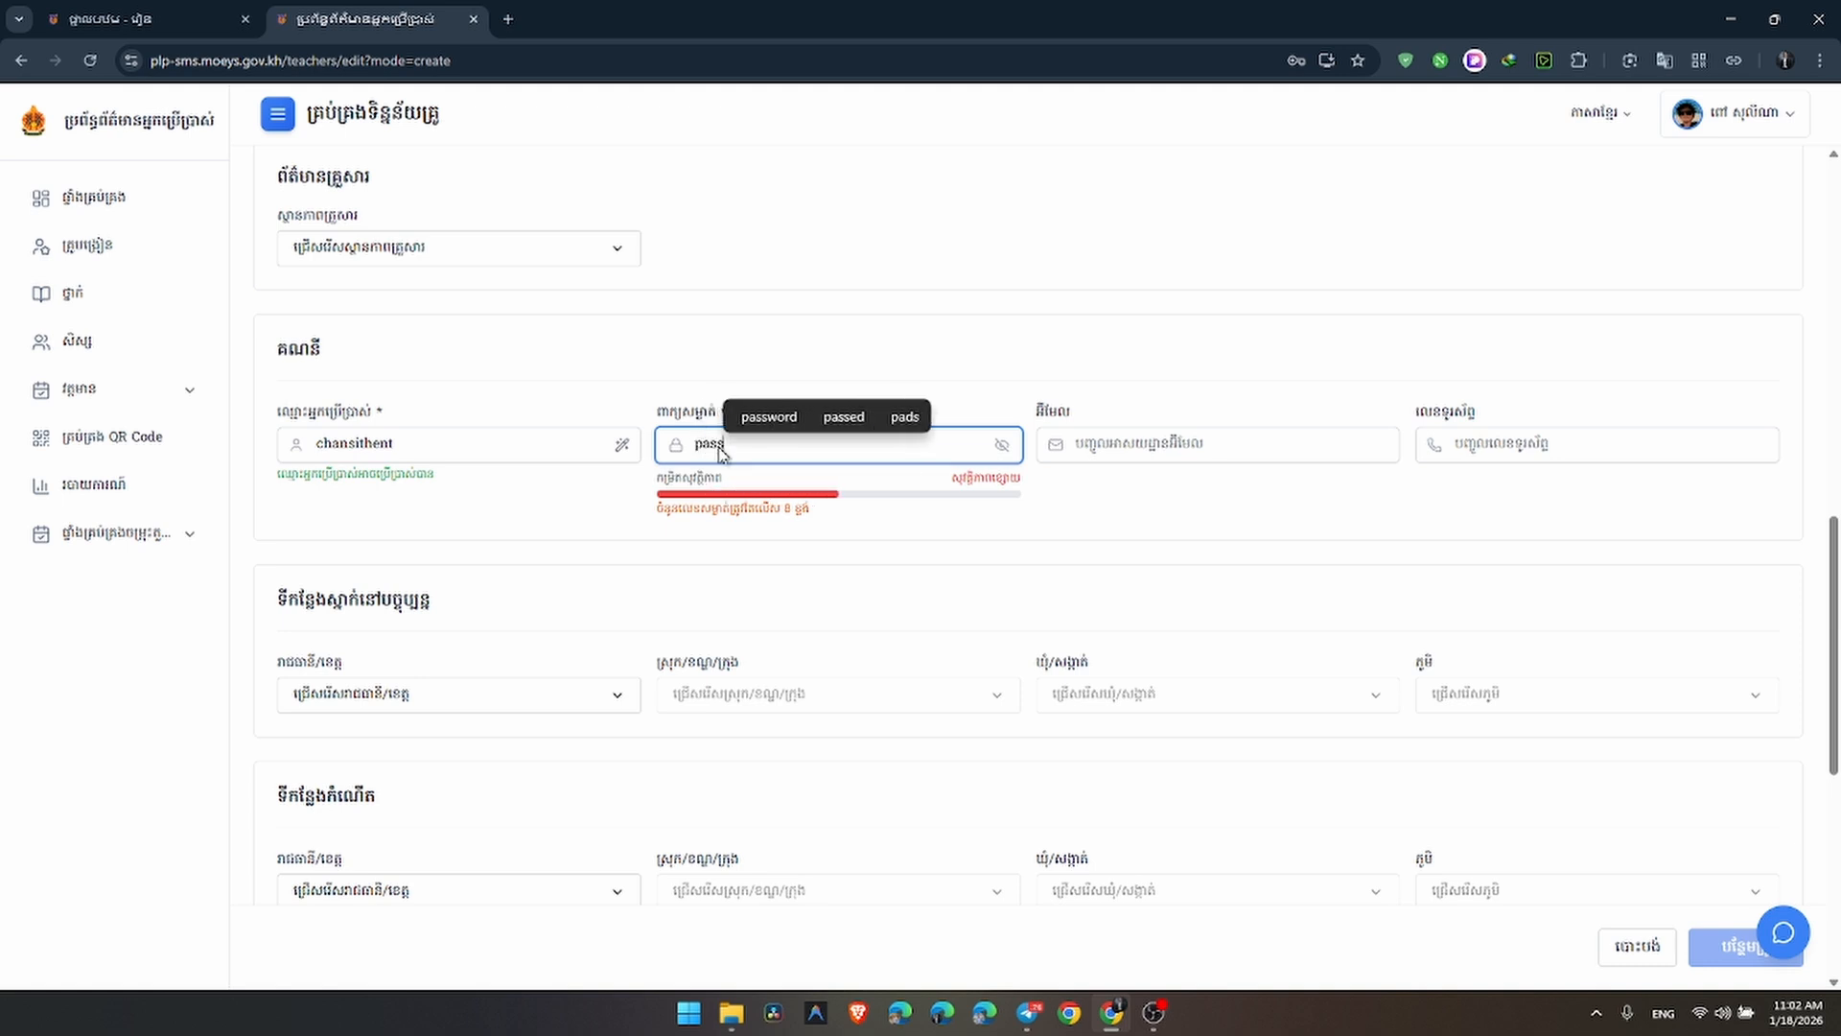
type("word")
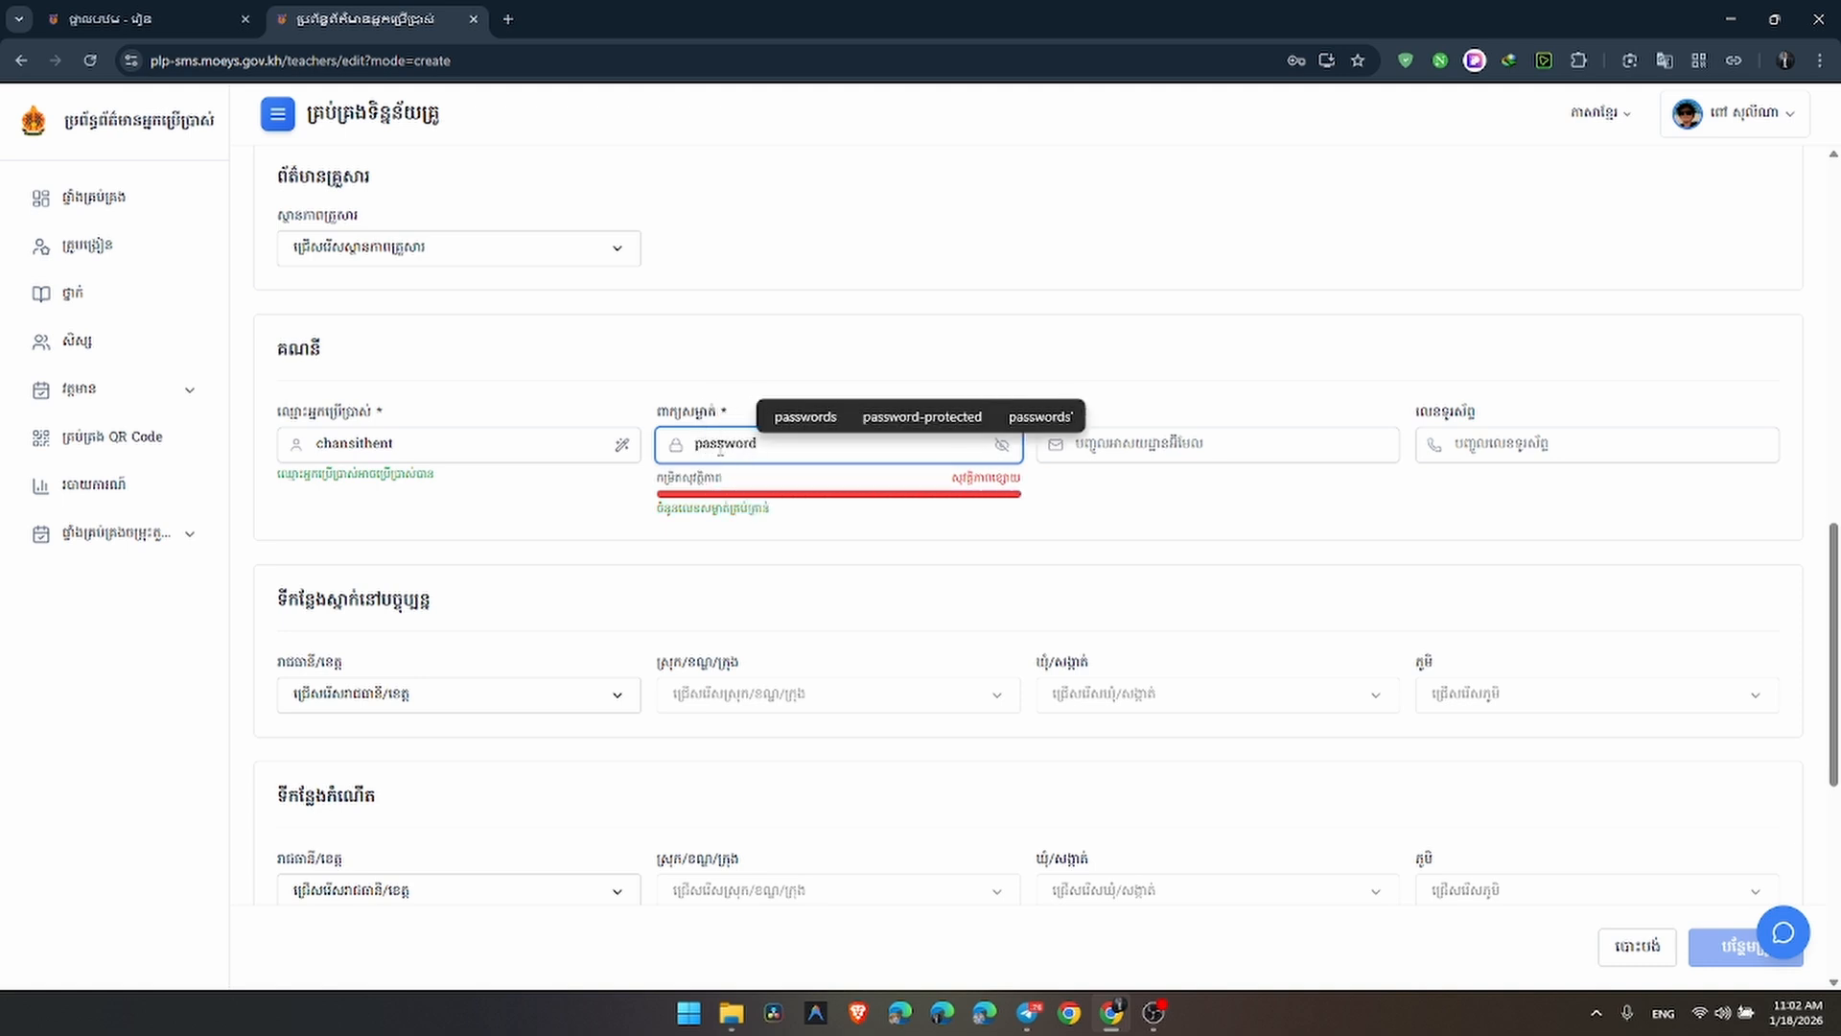
type("321")
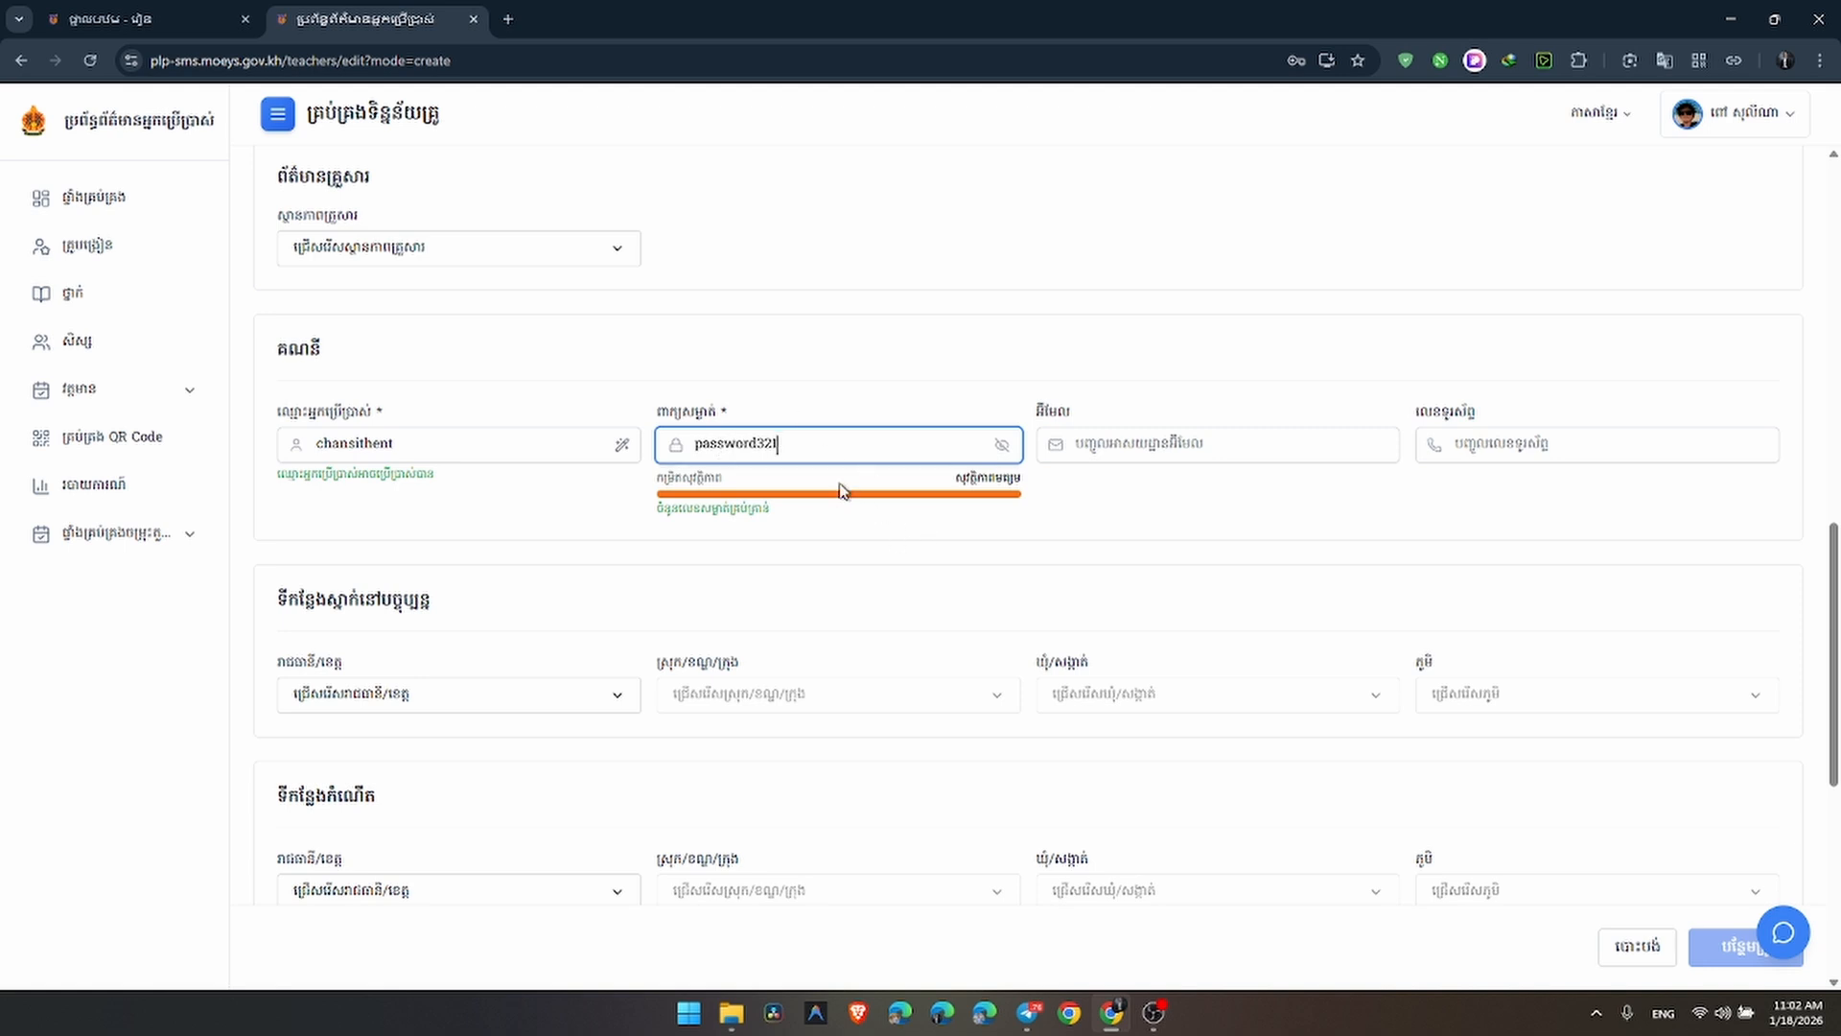
type("@")
key("BackSpace")
Dismiss the e-mail suggestions, read the bottom error box, and return to work information
left_click(1281, 564)
left_click(1232, 449)
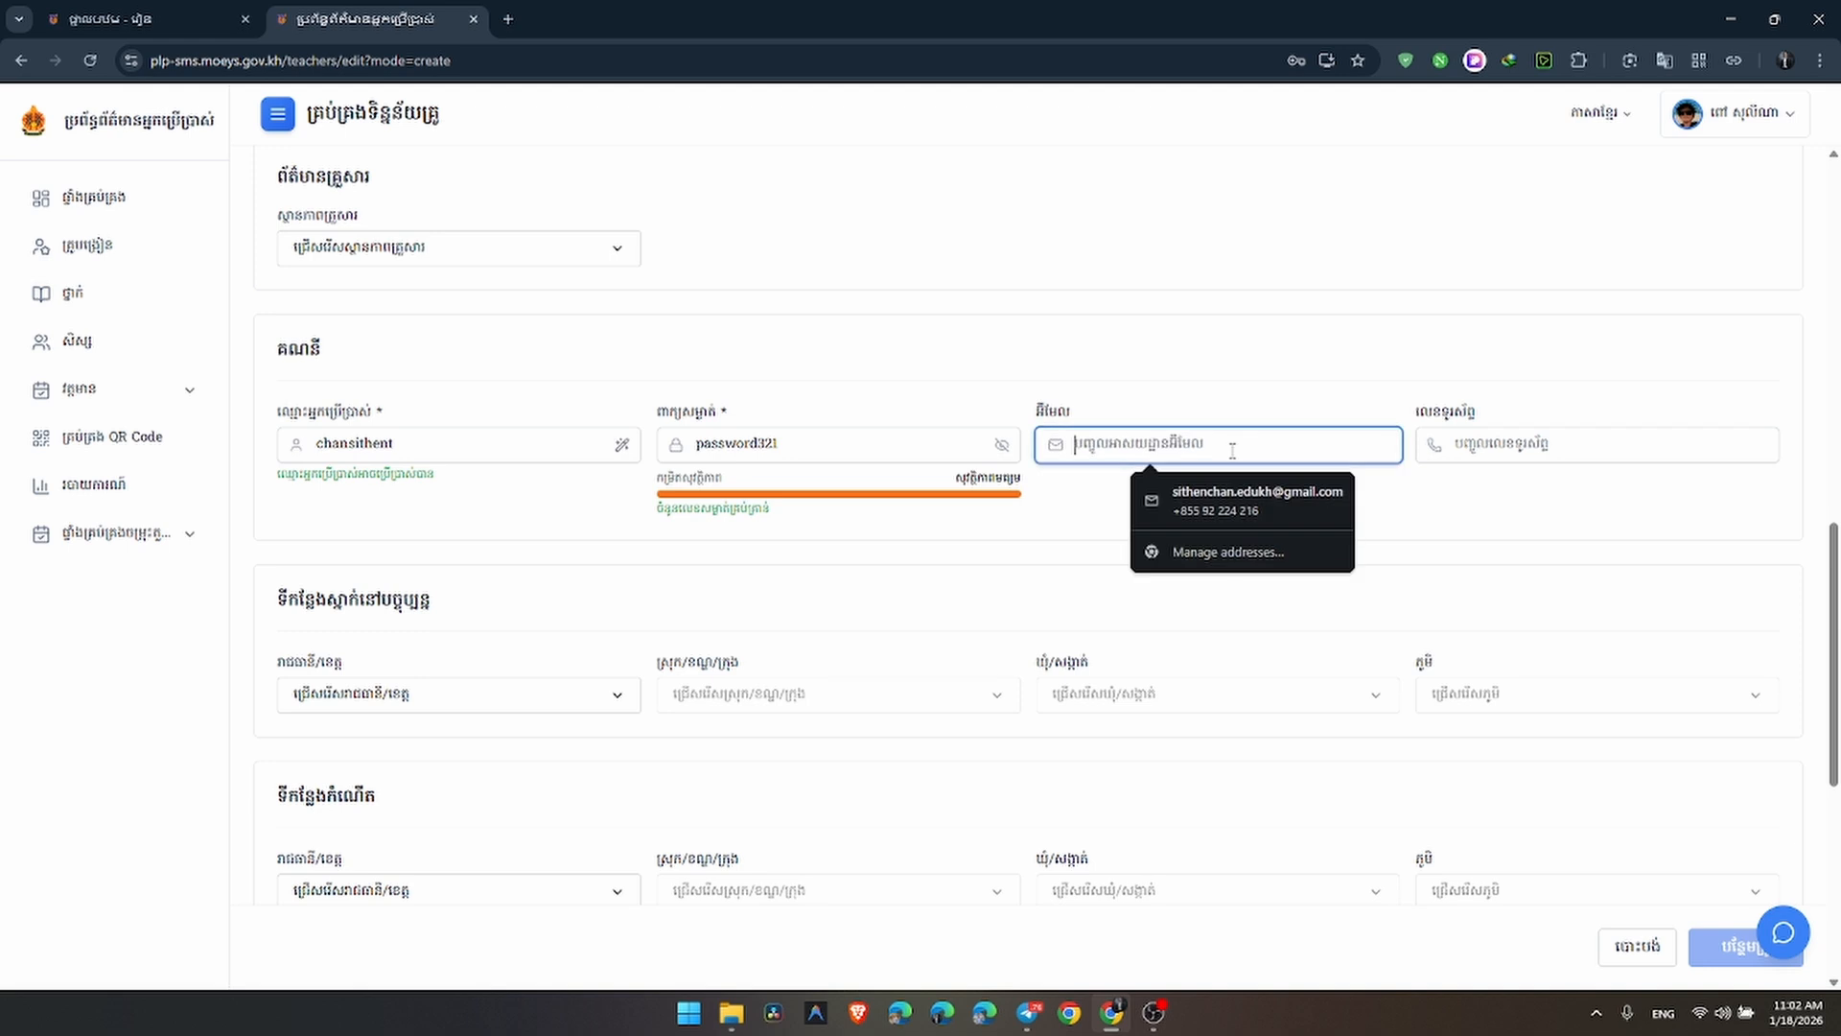
left_click(1245, 374)
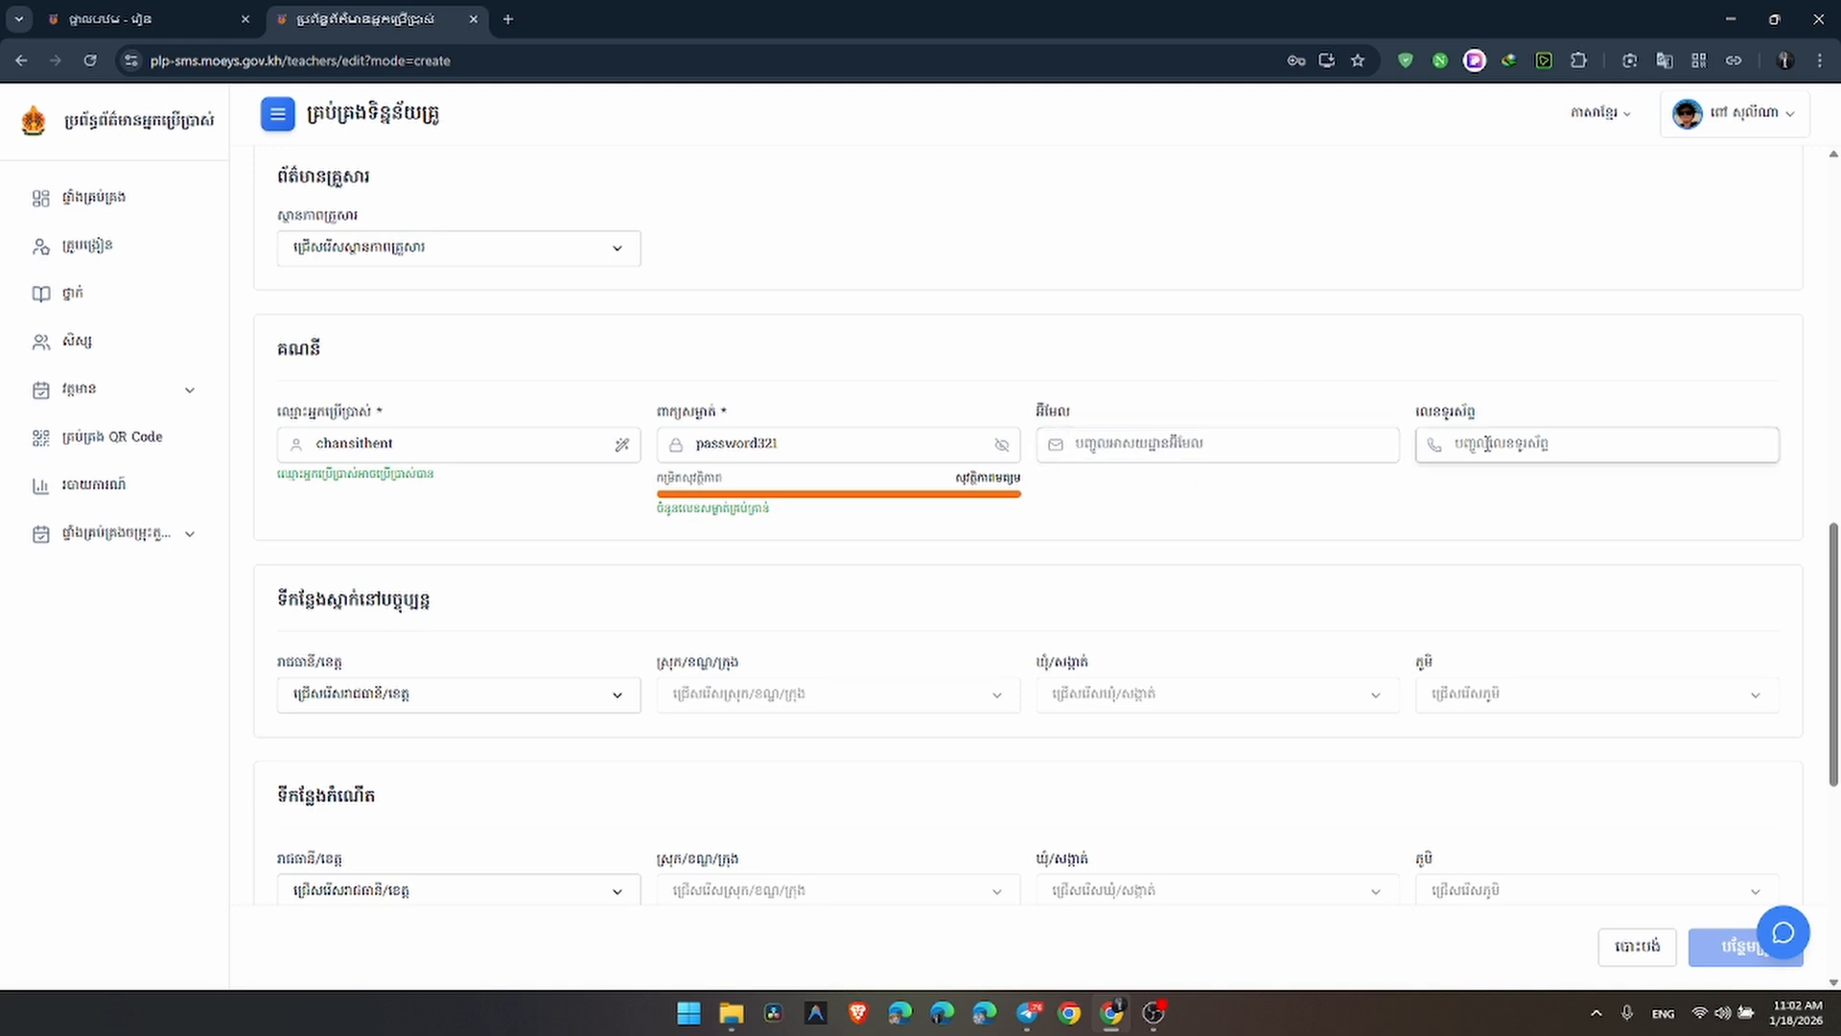
scroll(806, 361, "down", 2)
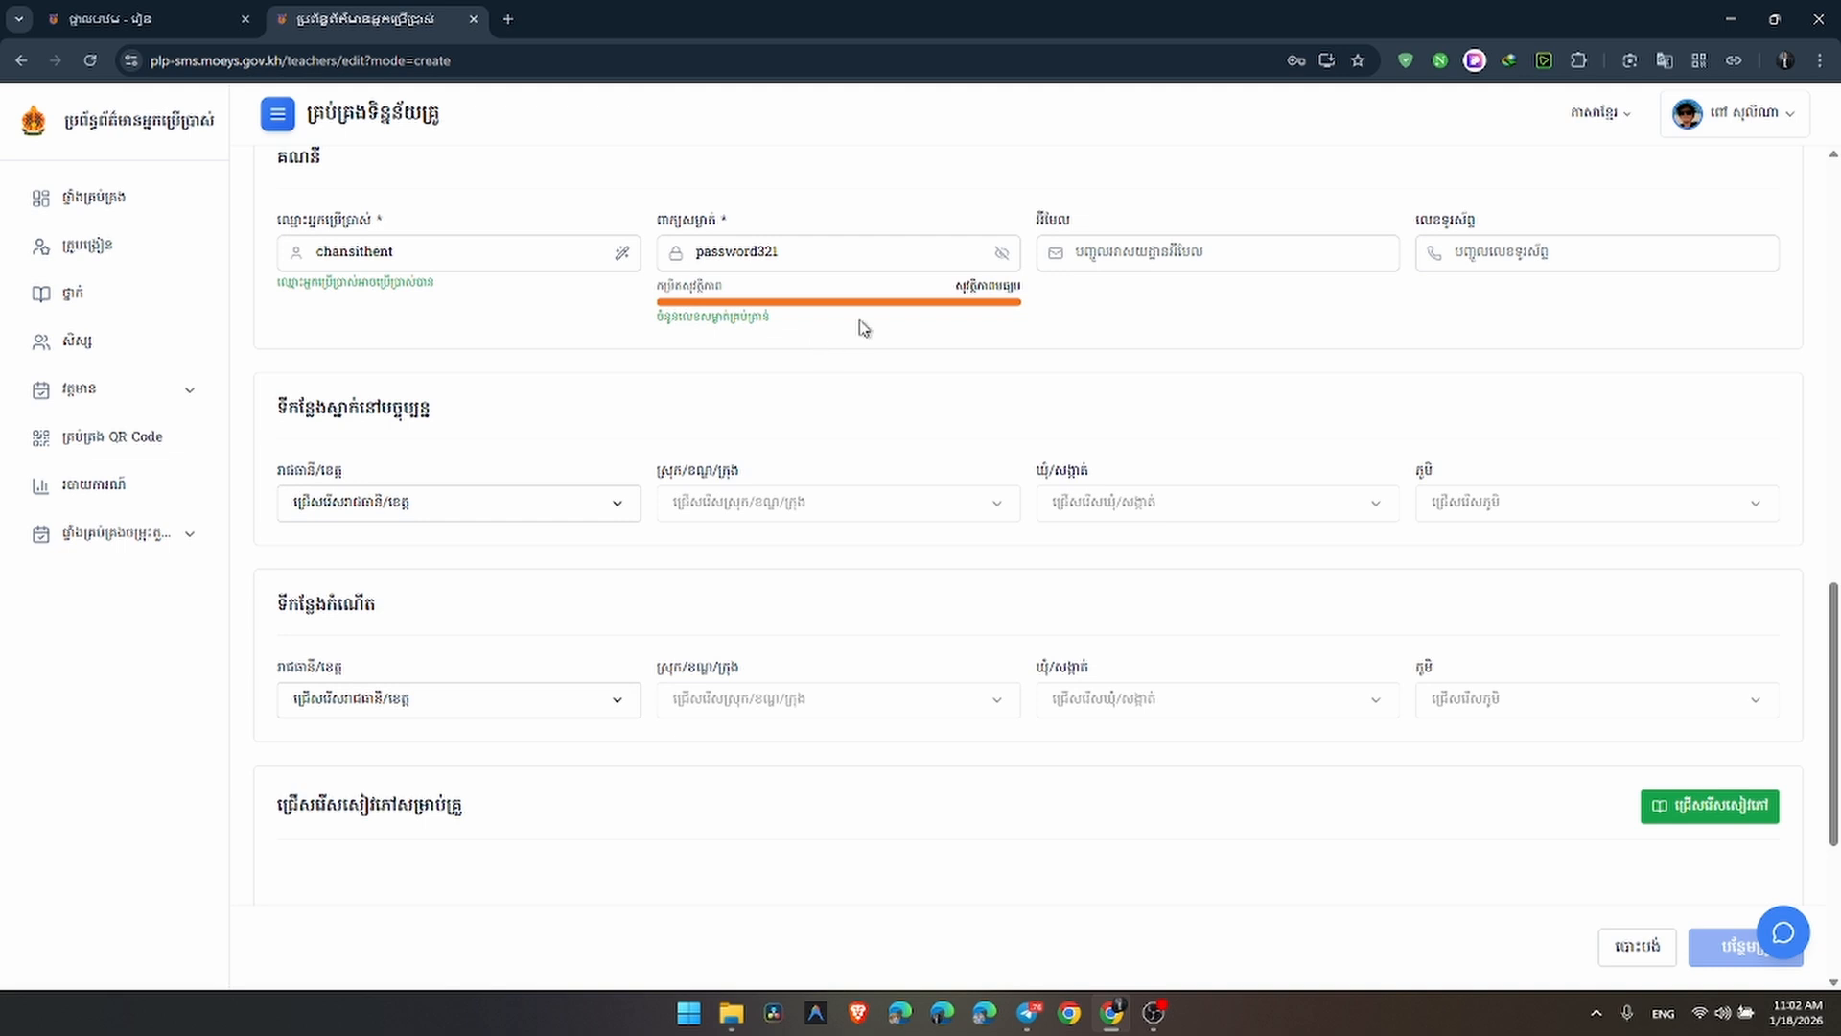
scroll(863, 331, "down", 2)
scroll(863, 333, "down", 2)
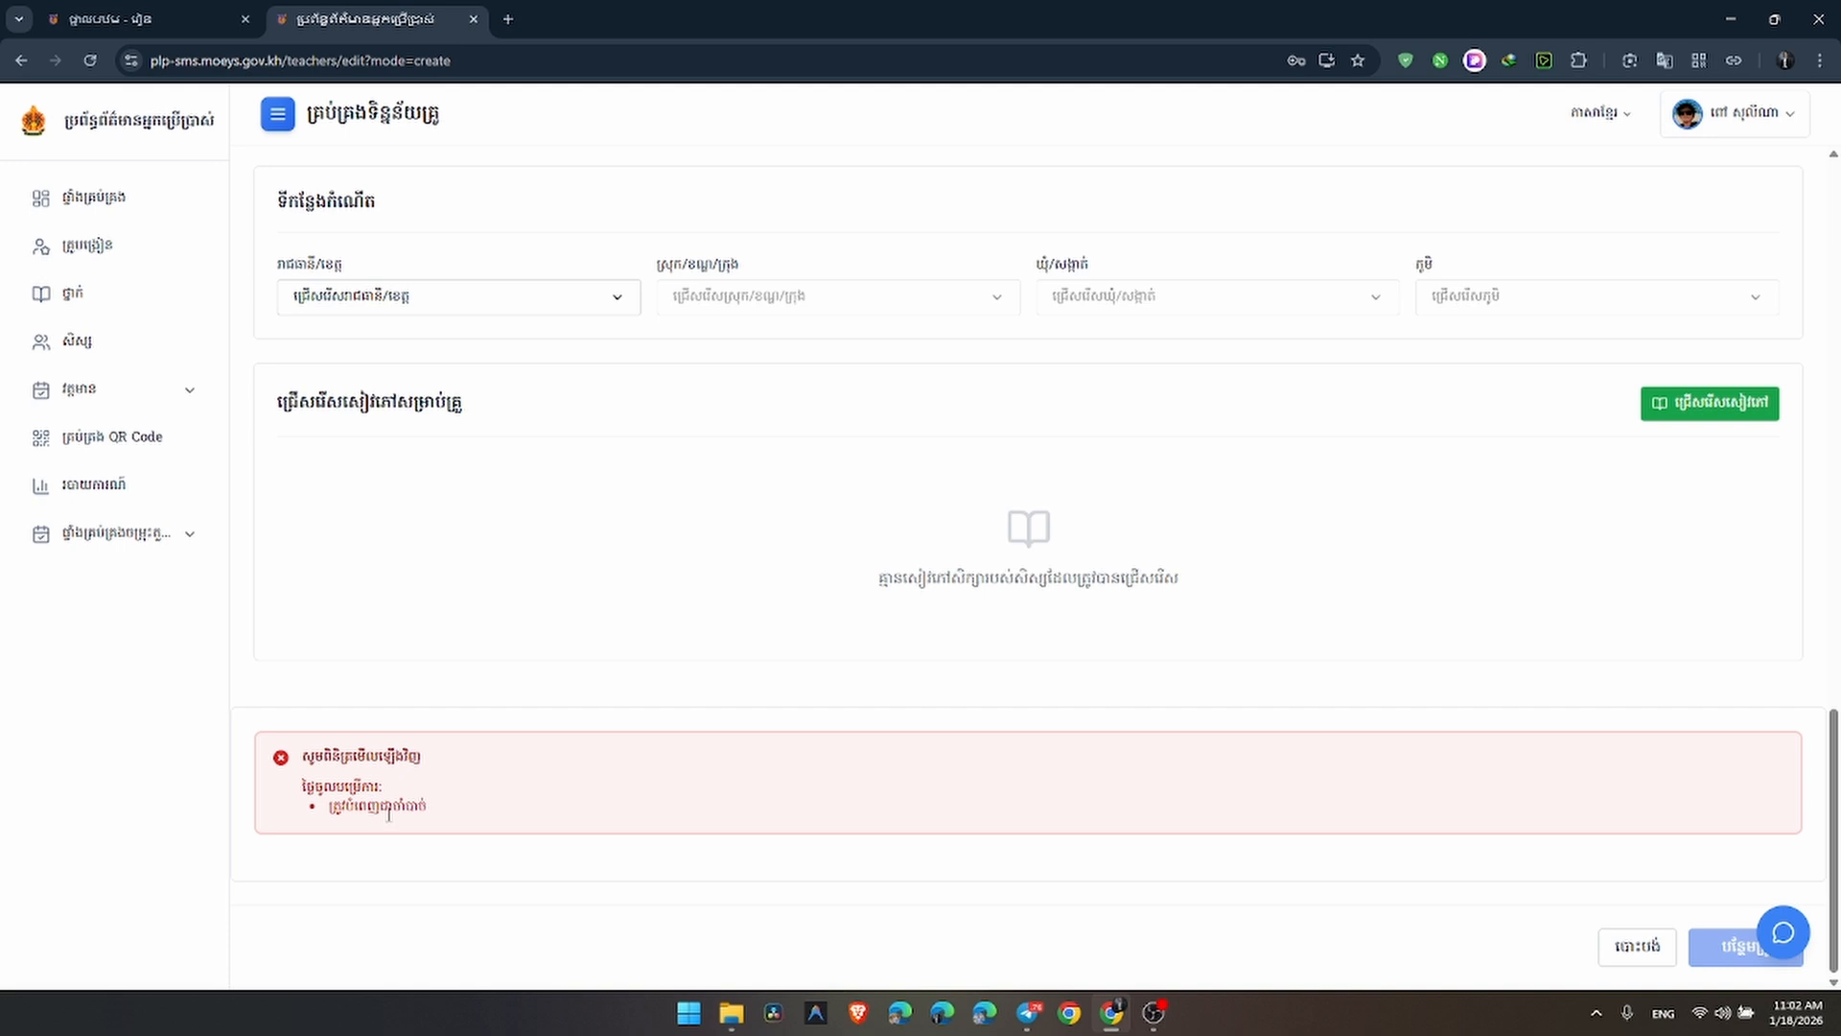
scroll(438, 773, "up", 10)
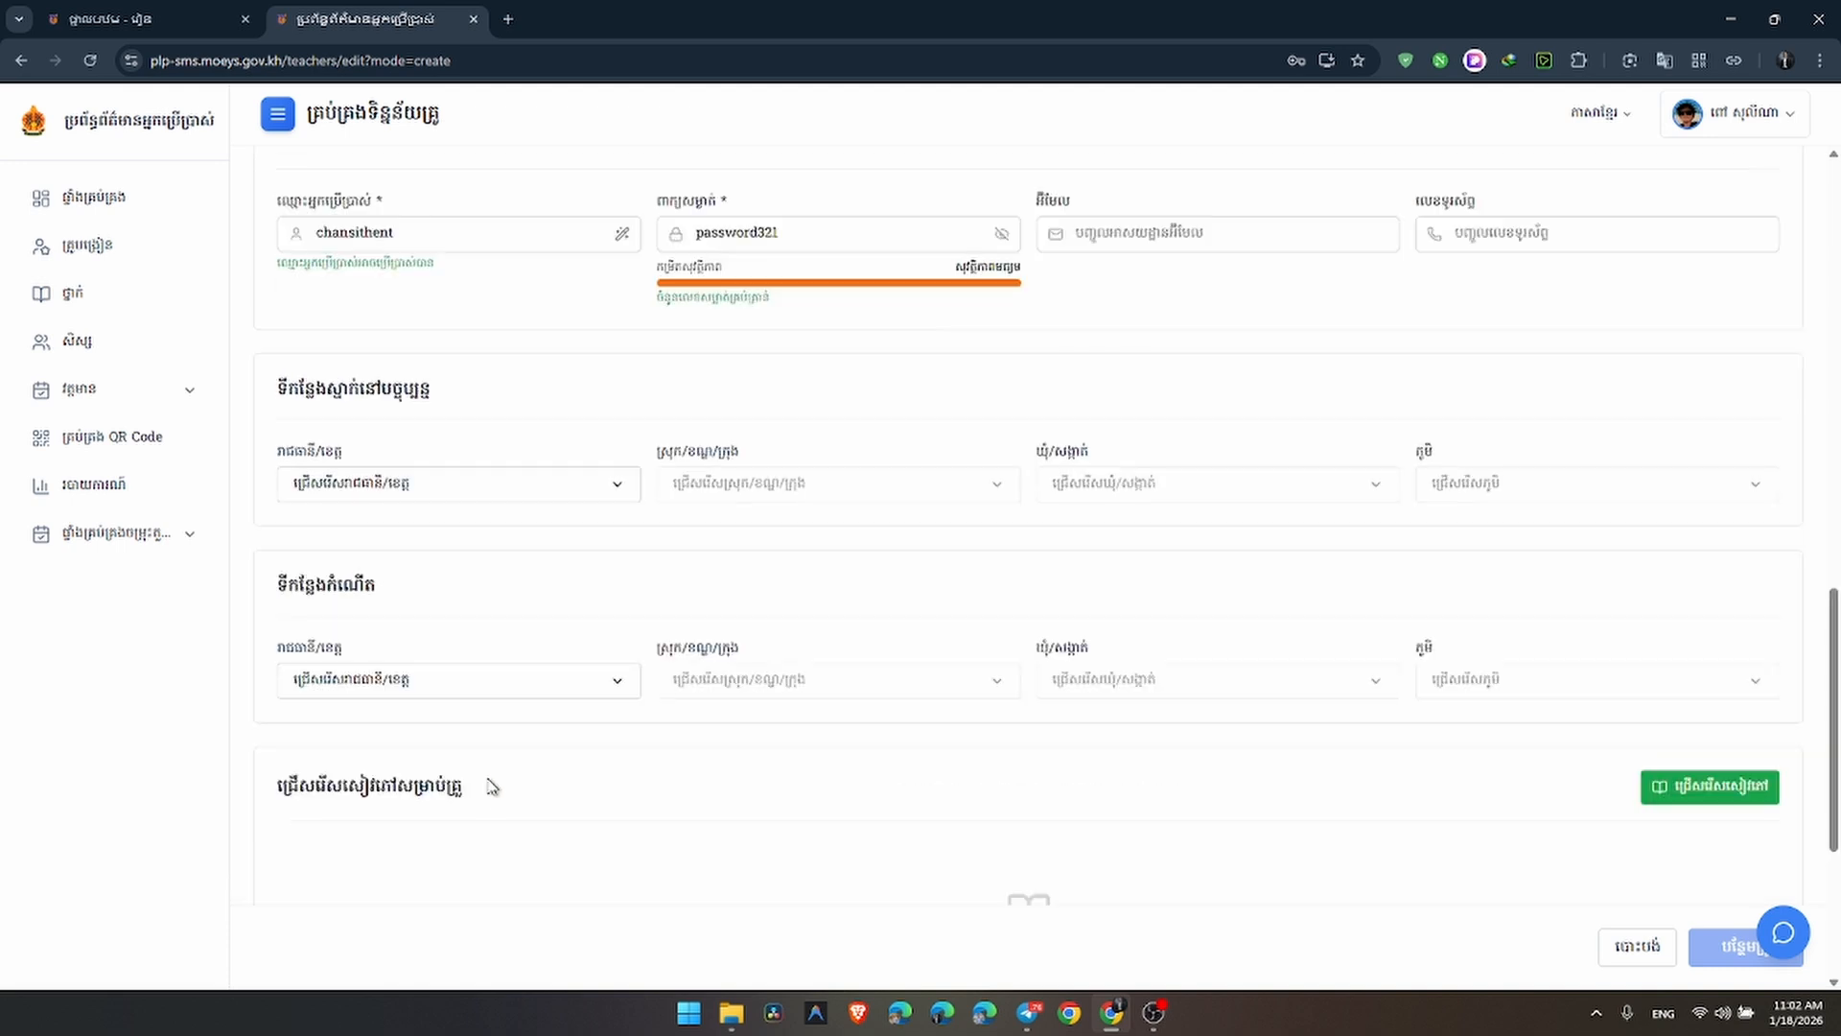
scroll(828, 645, "up", 6)
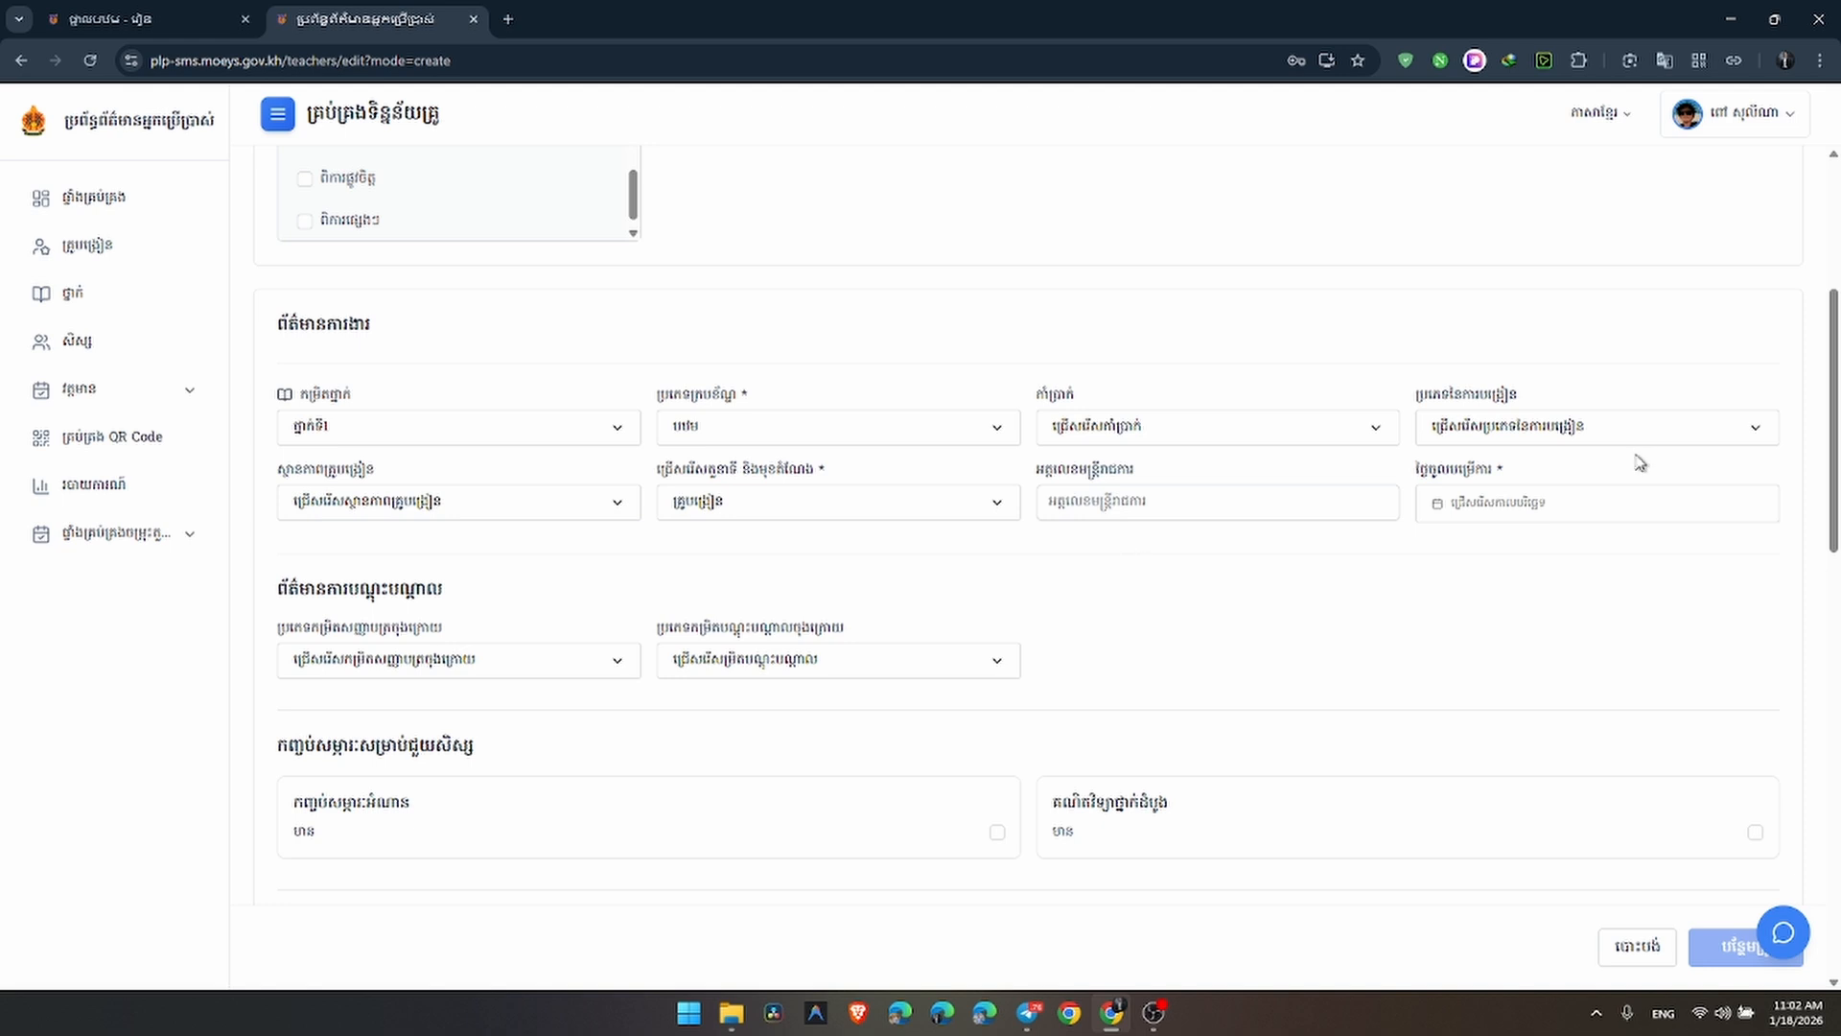
Set the start date to 3 January 2024 and scroll down to the submit button
left_click(1496, 503)
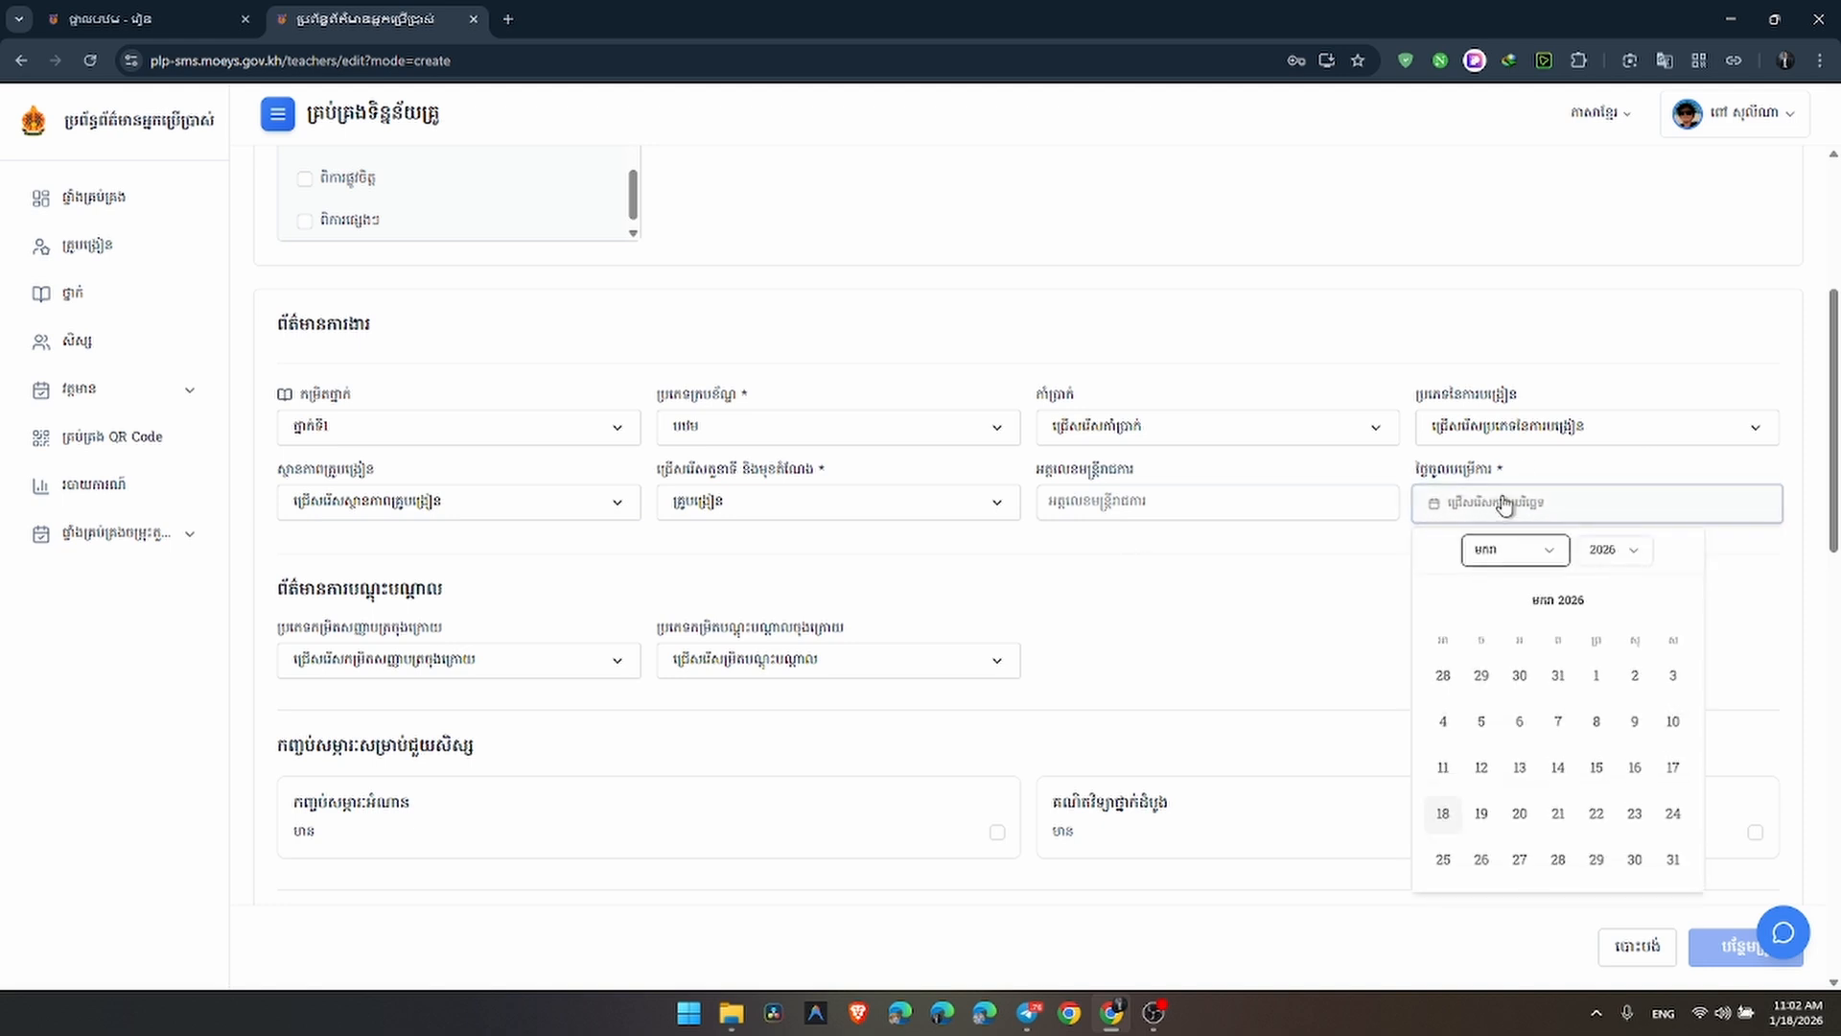
left_click(1614, 554)
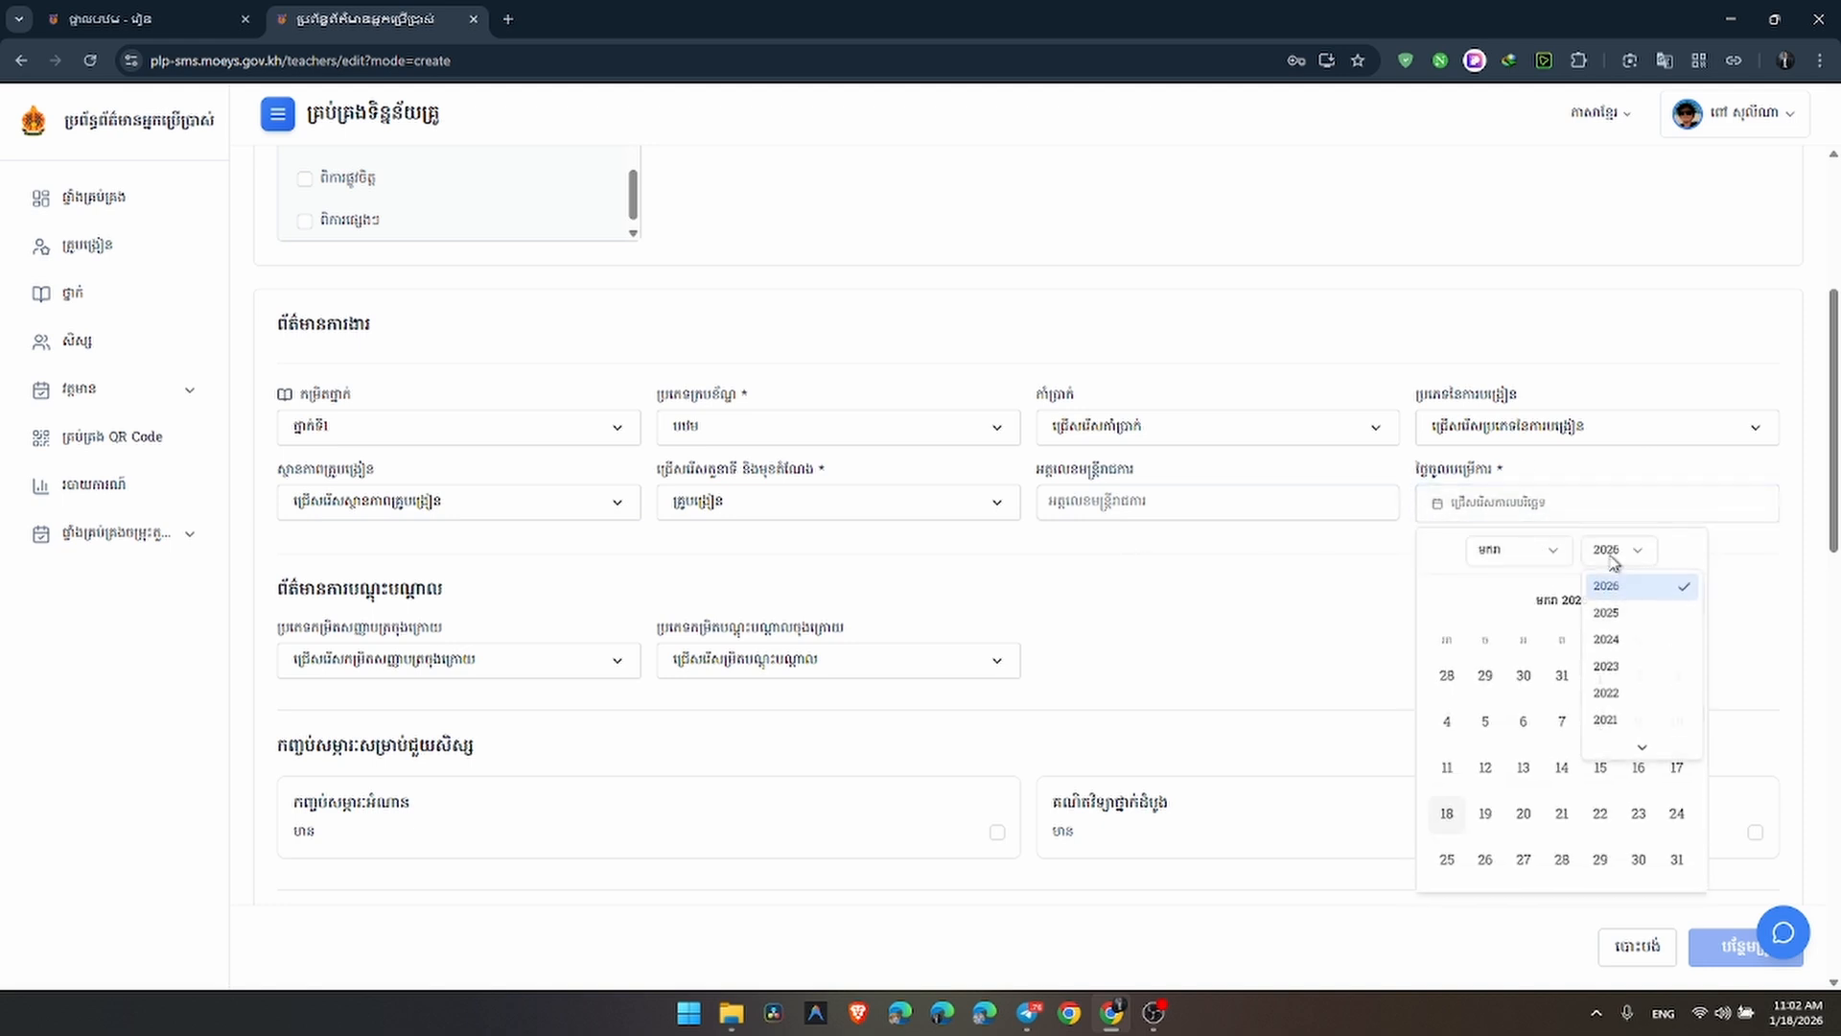
left_click(1606, 639)
left_click(1563, 674)
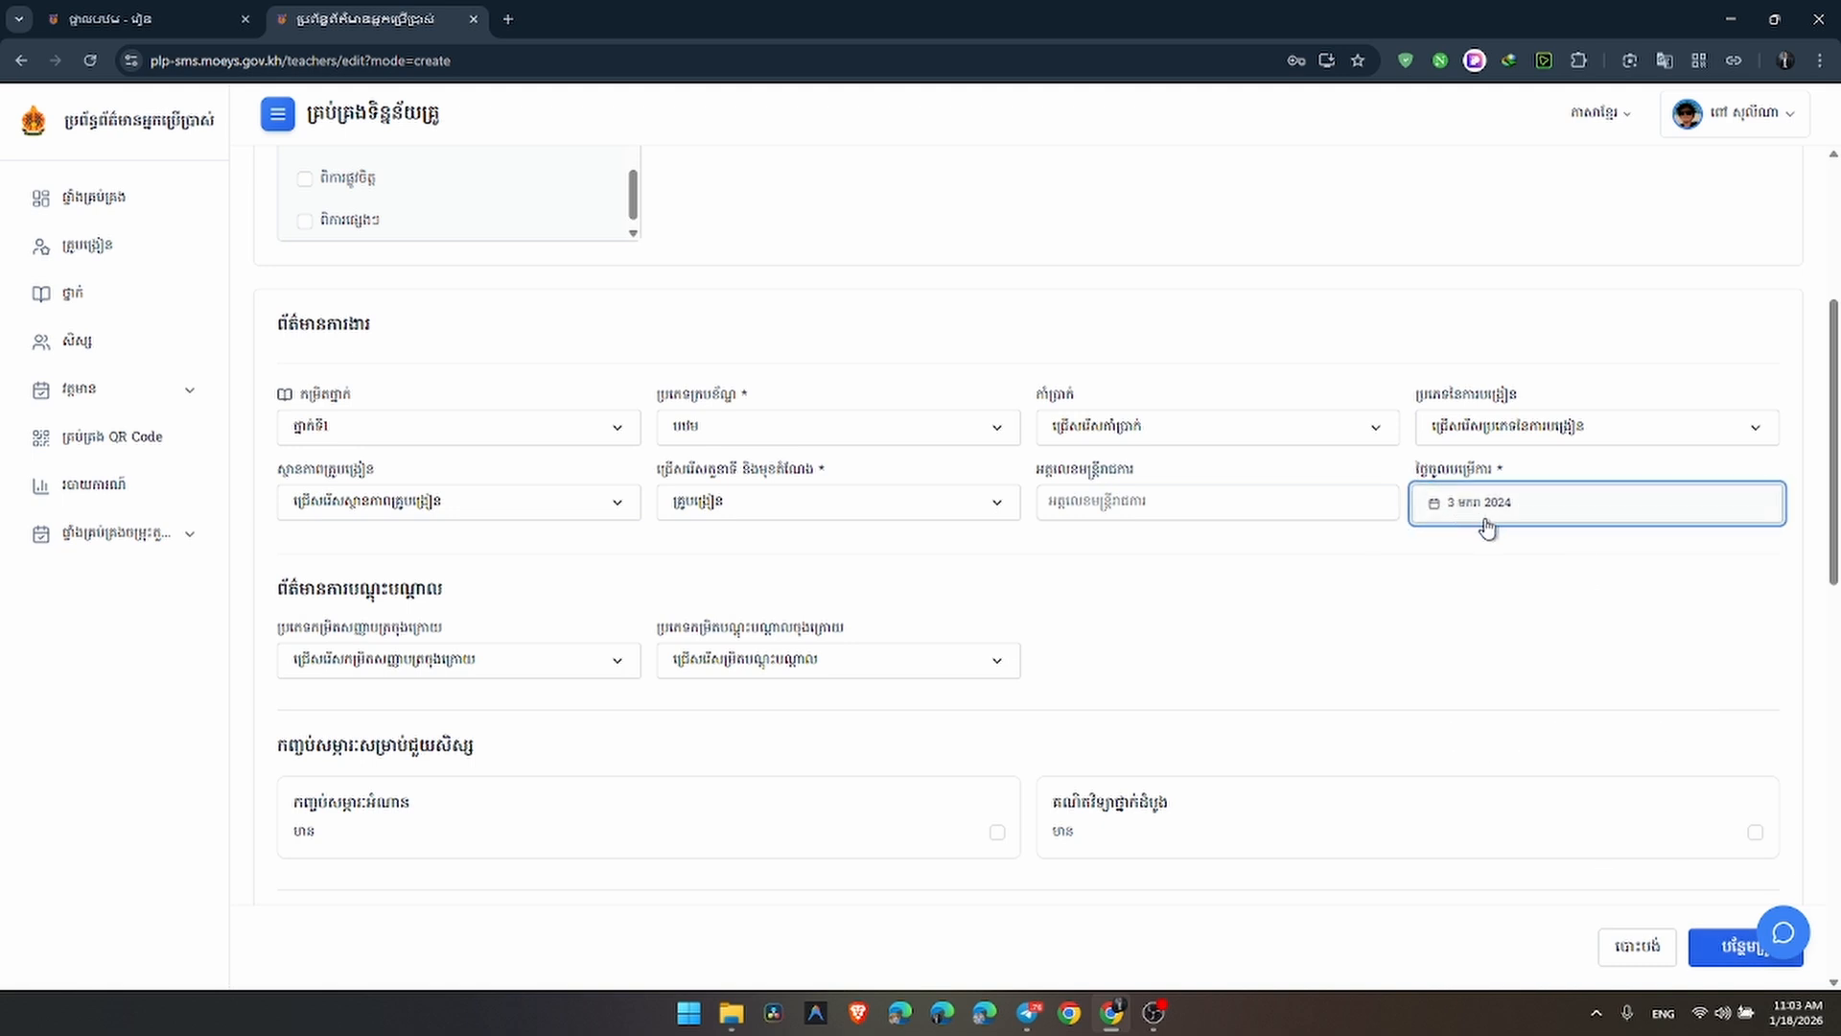
scroll(1418, 587, "down", 8)
scroll(1413, 588, "down", 4)
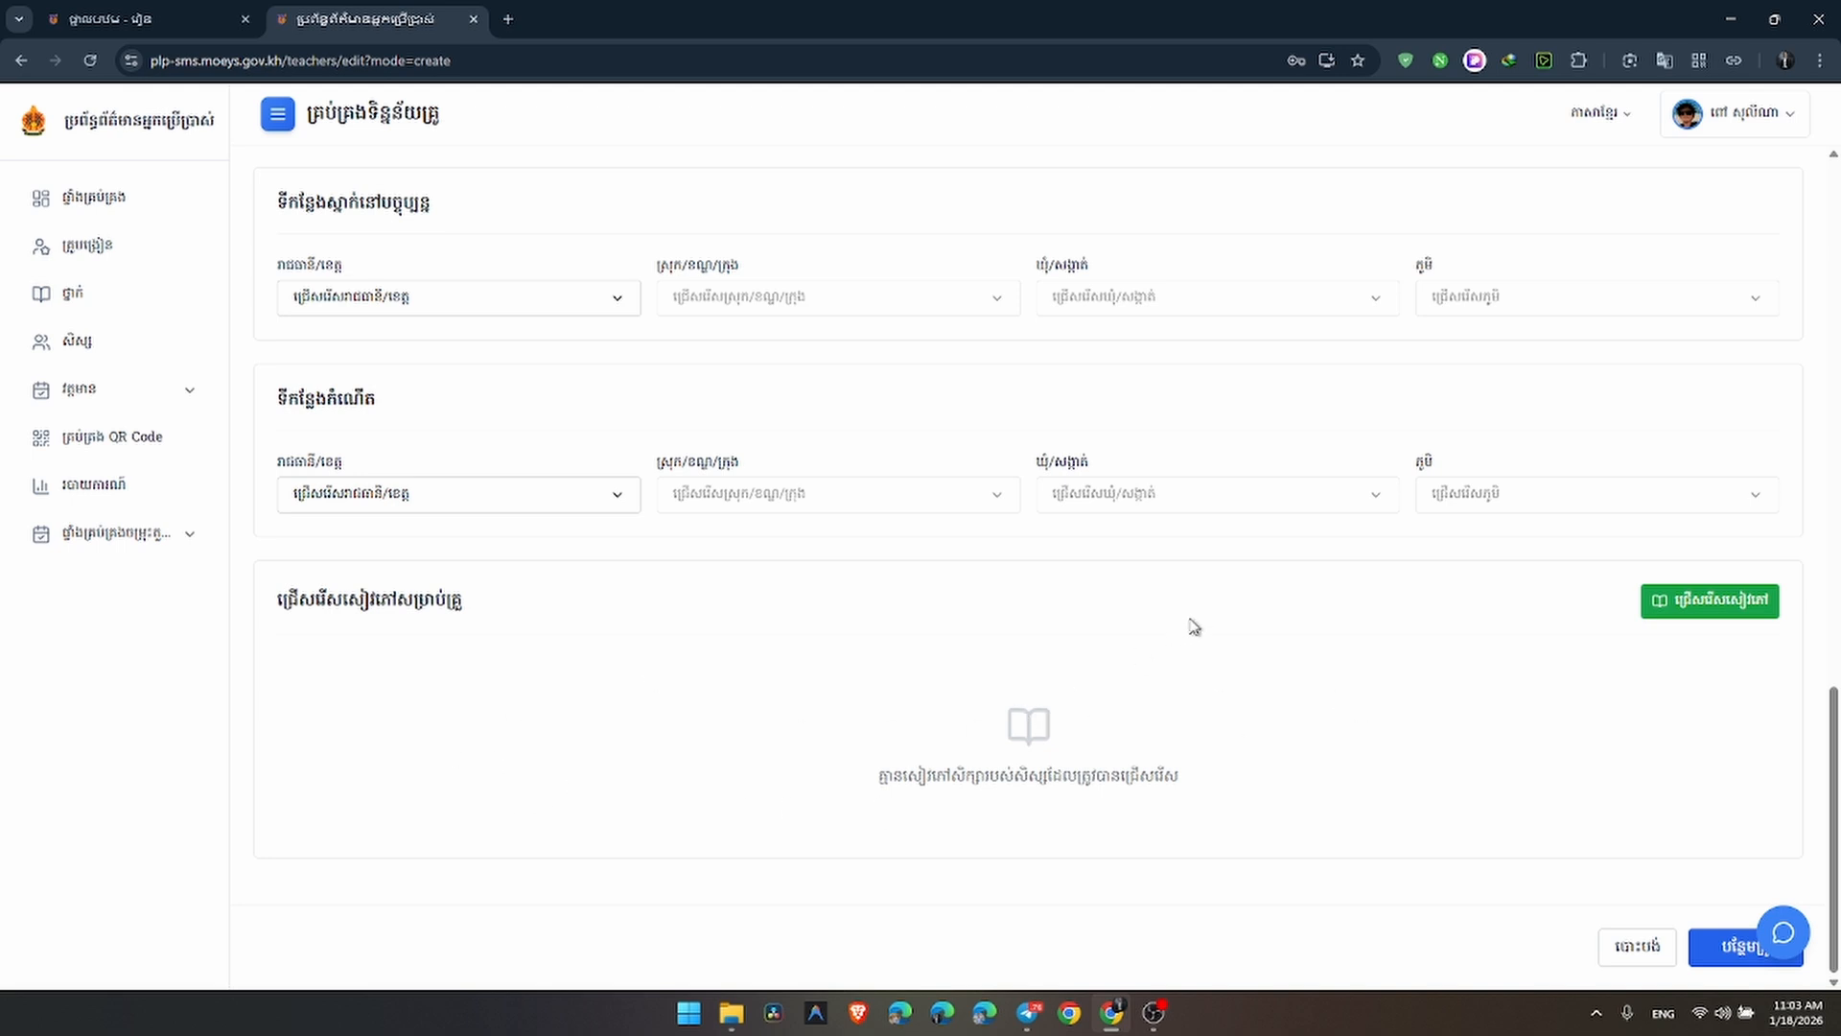
Submit the teacher record, save the login in Chrome, and start a Khmer name search
left_click(1731, 951)
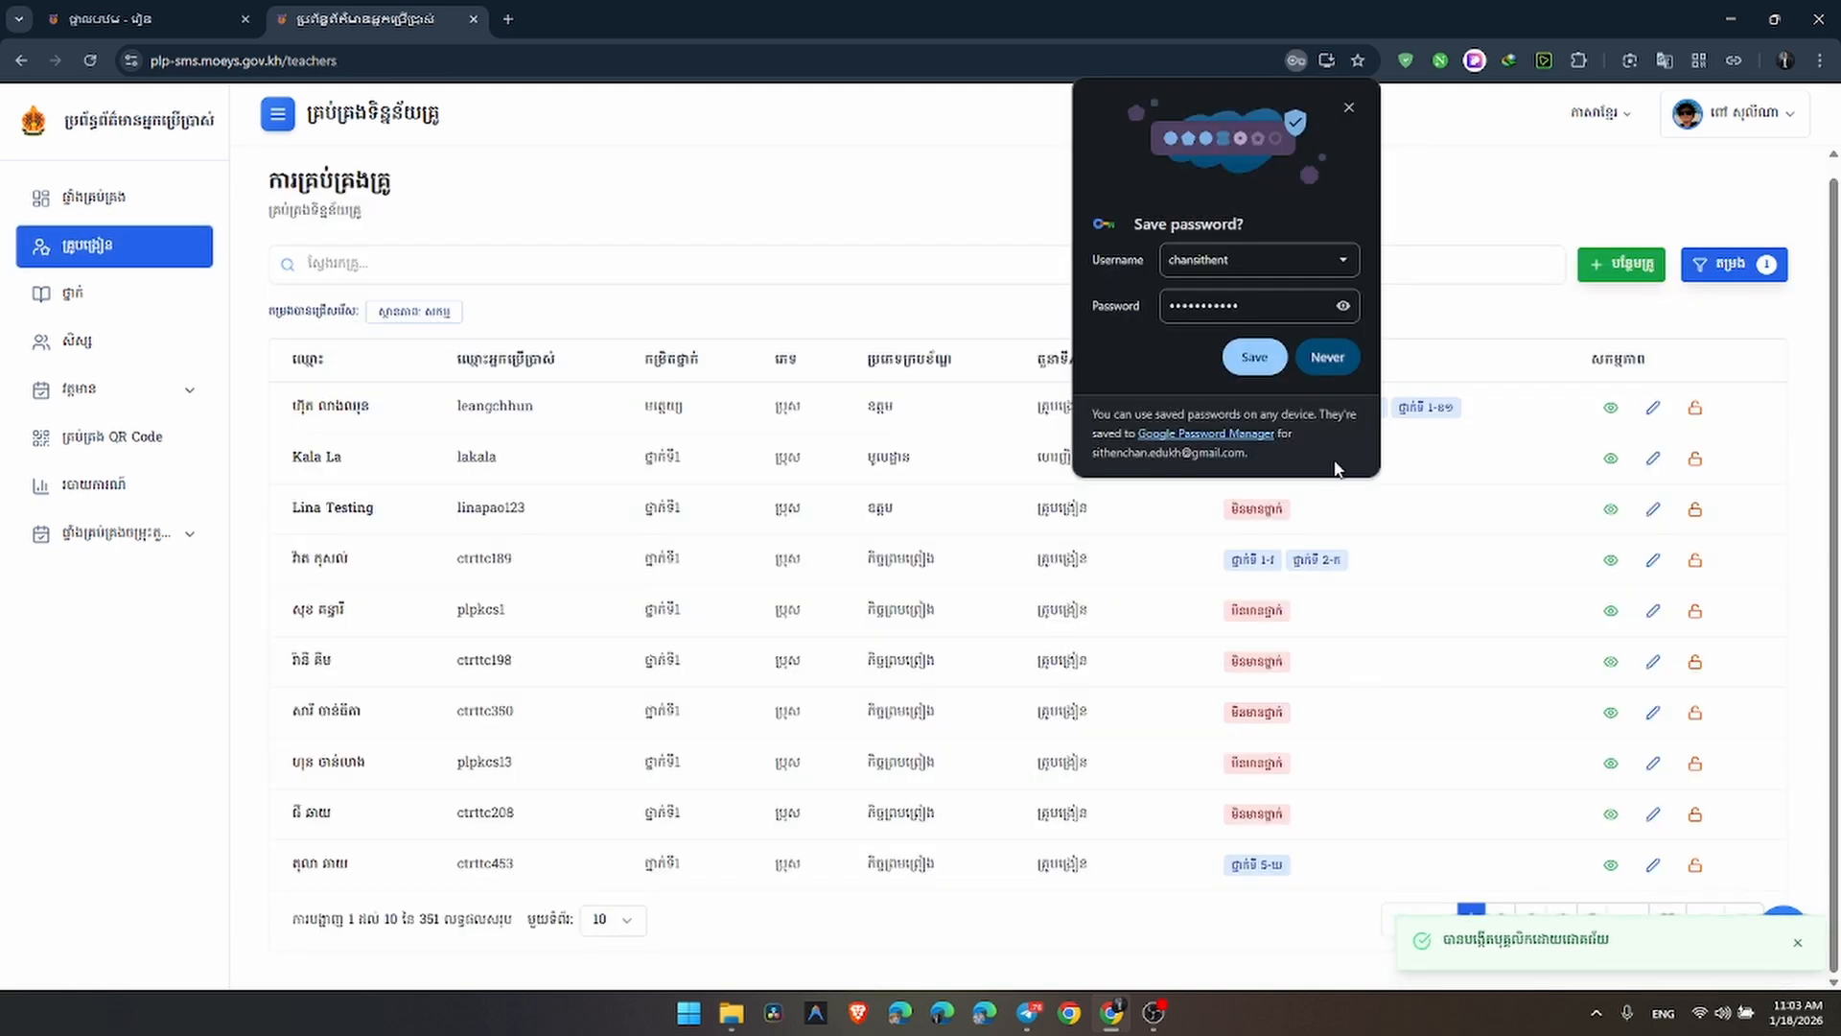
left_click(1258, 360)
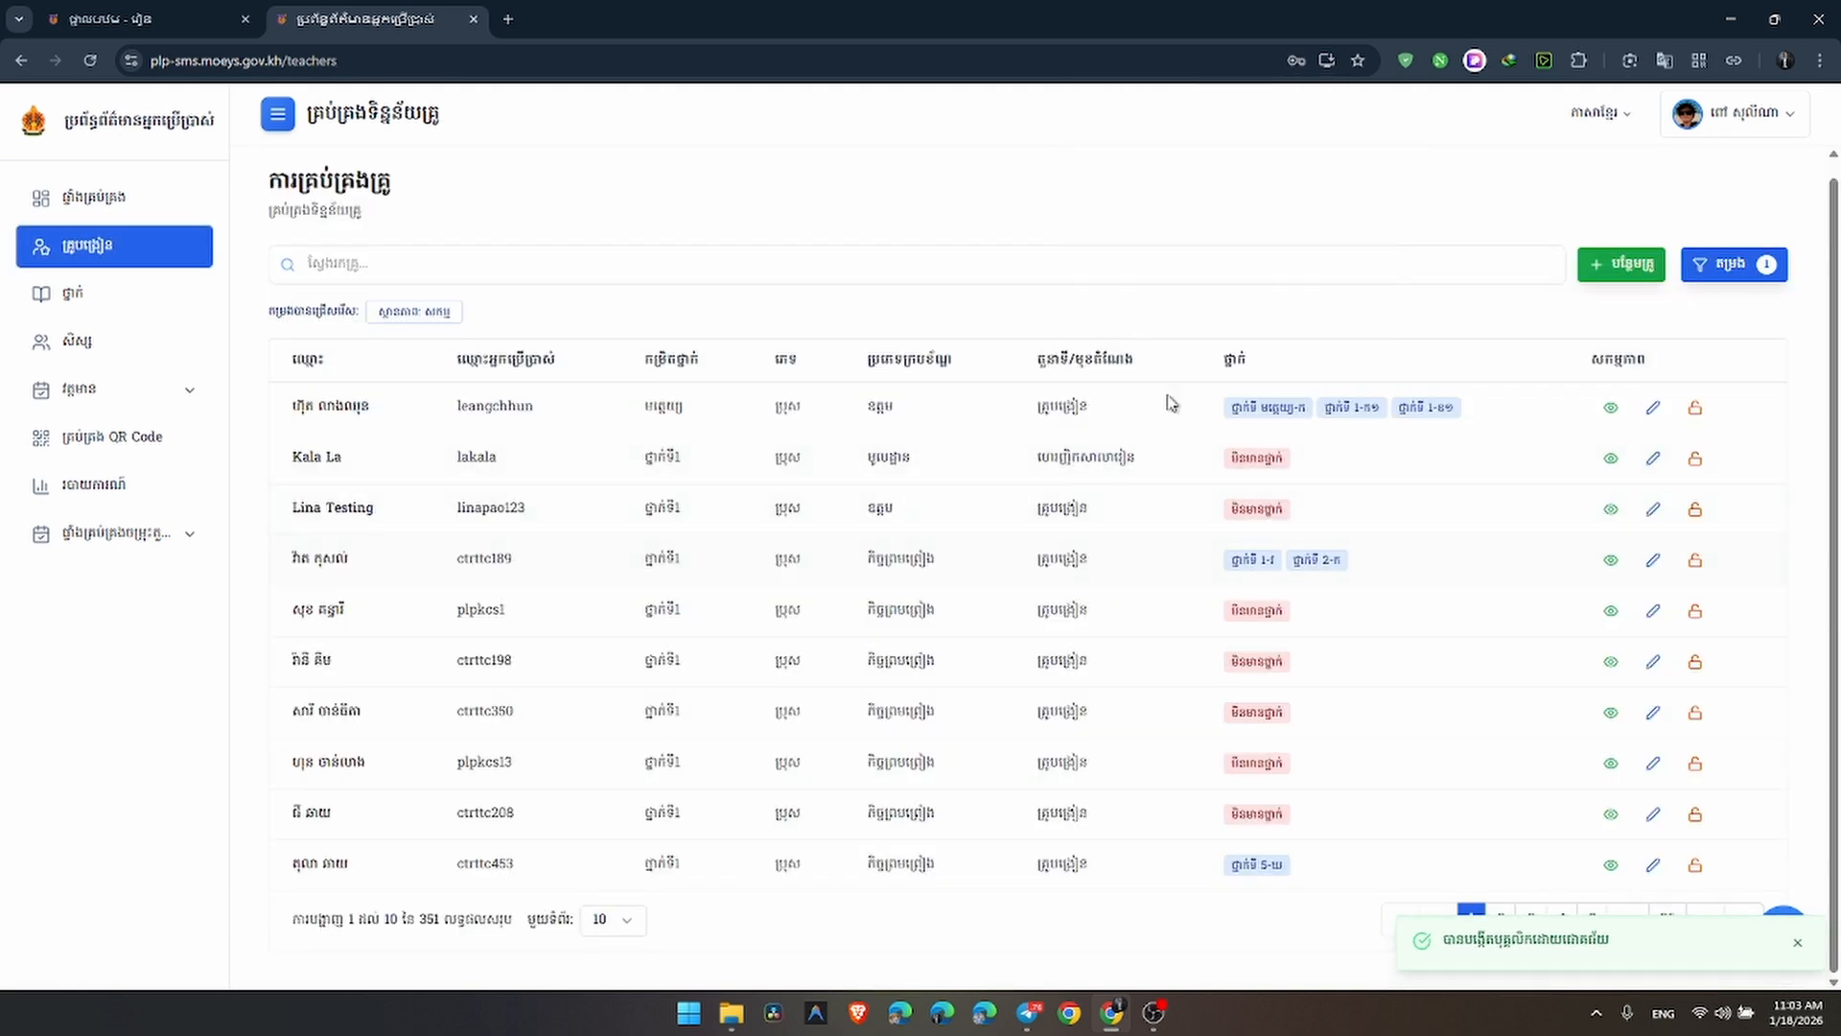
left_click(414, 267)
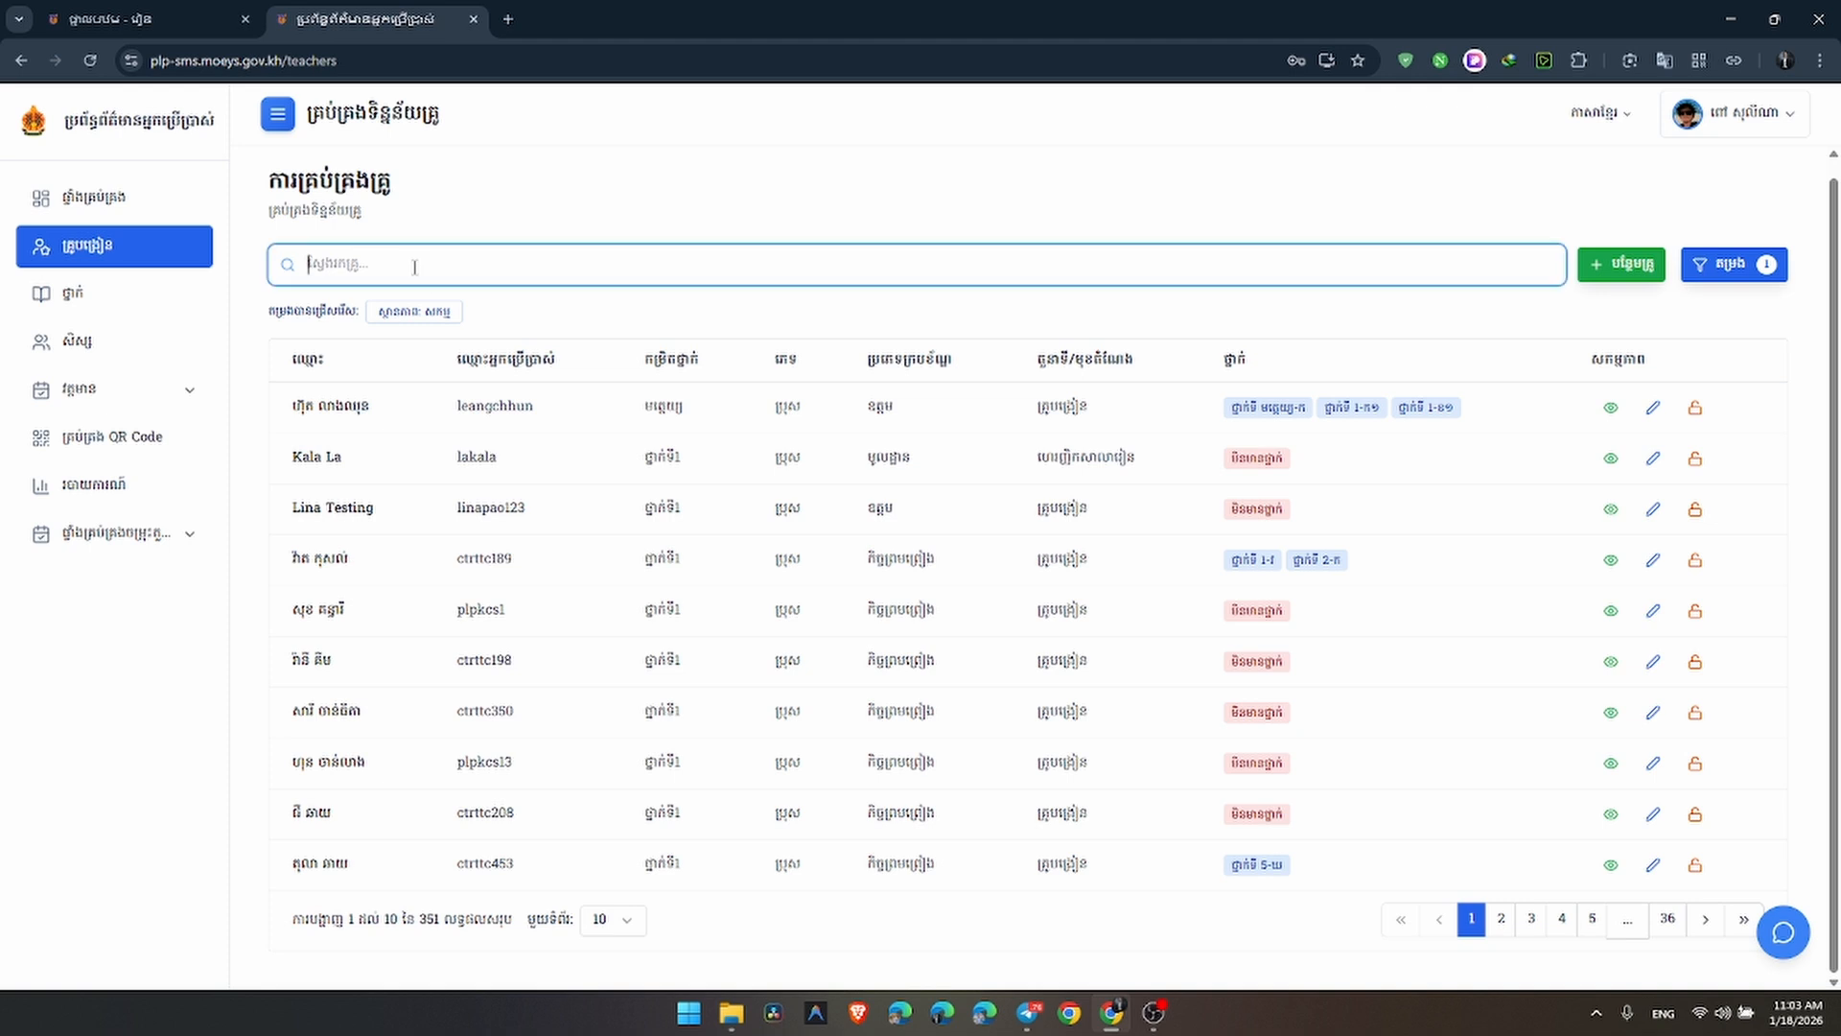
key("super+space")
type("ព")
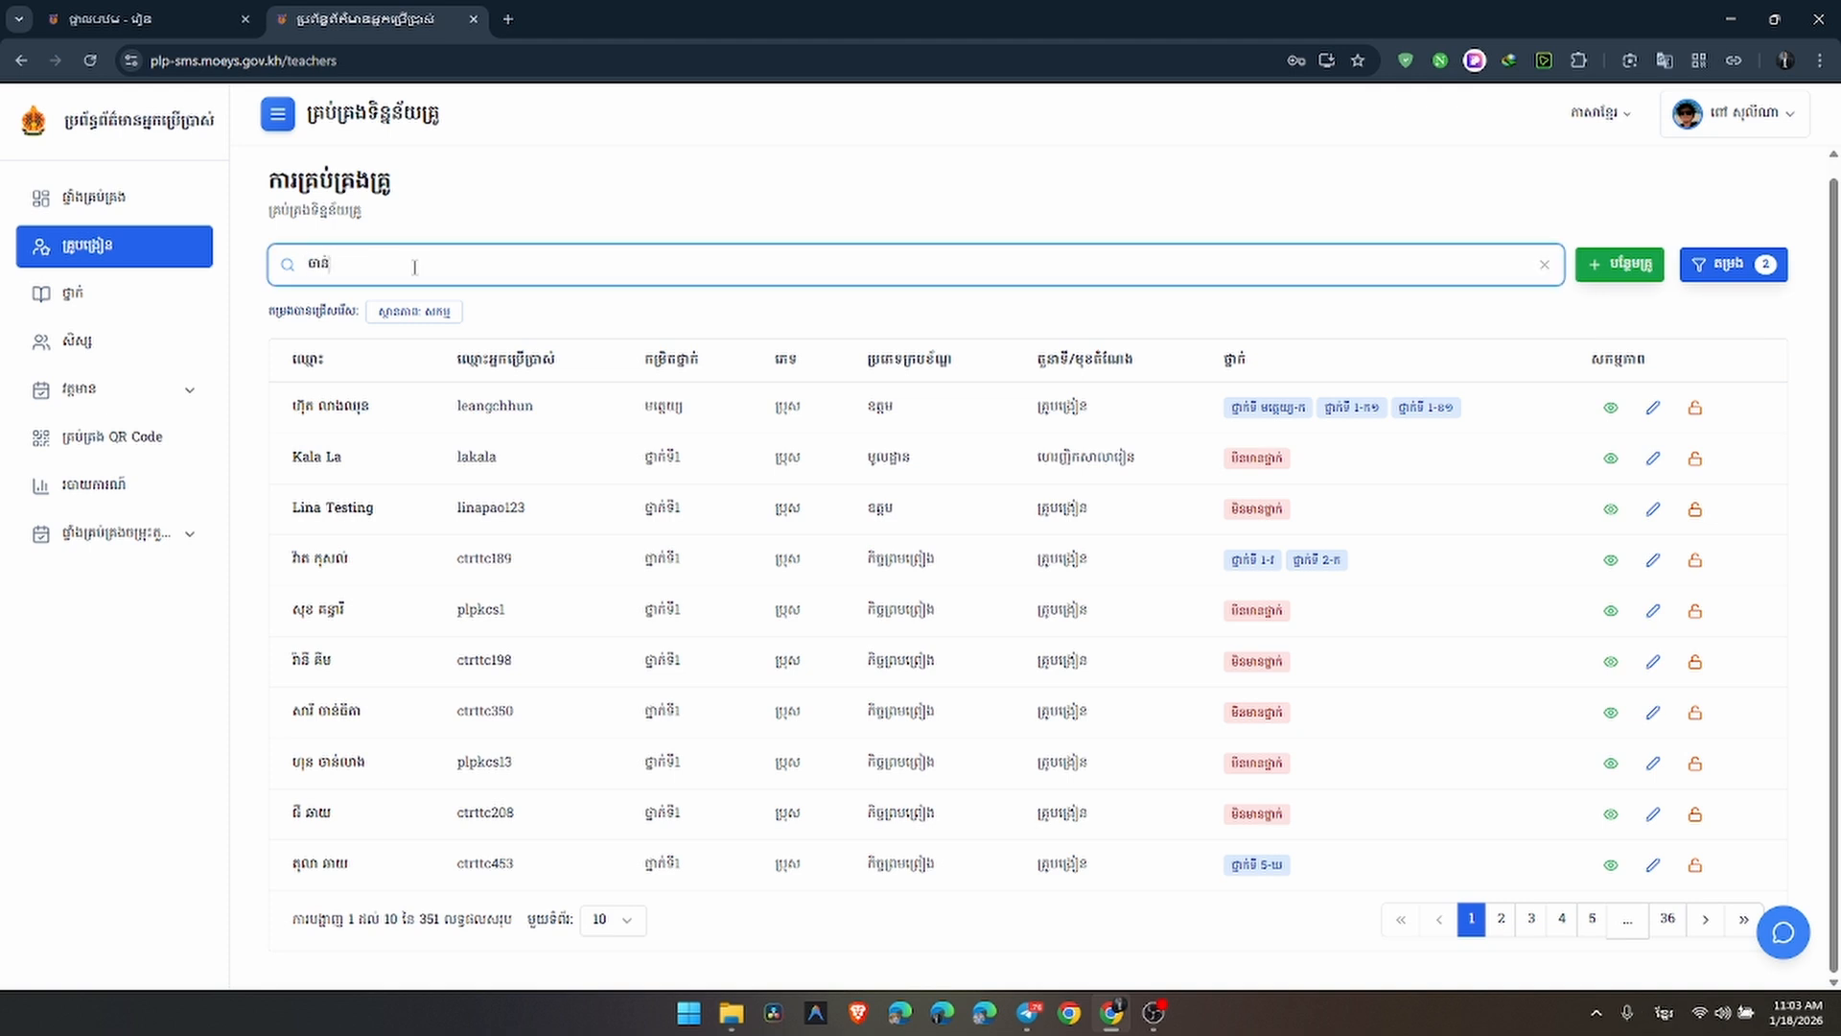